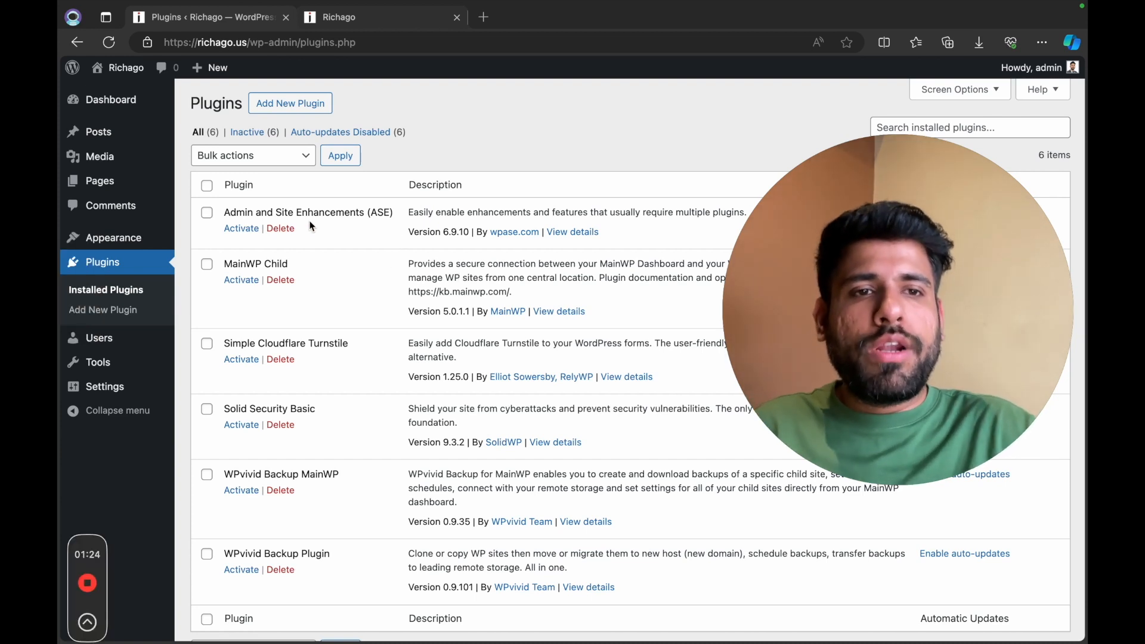
Step: Activate the Admin and Site Enhancements (ASE) plugin and look over its Content Management settings
left_click(238, 229)
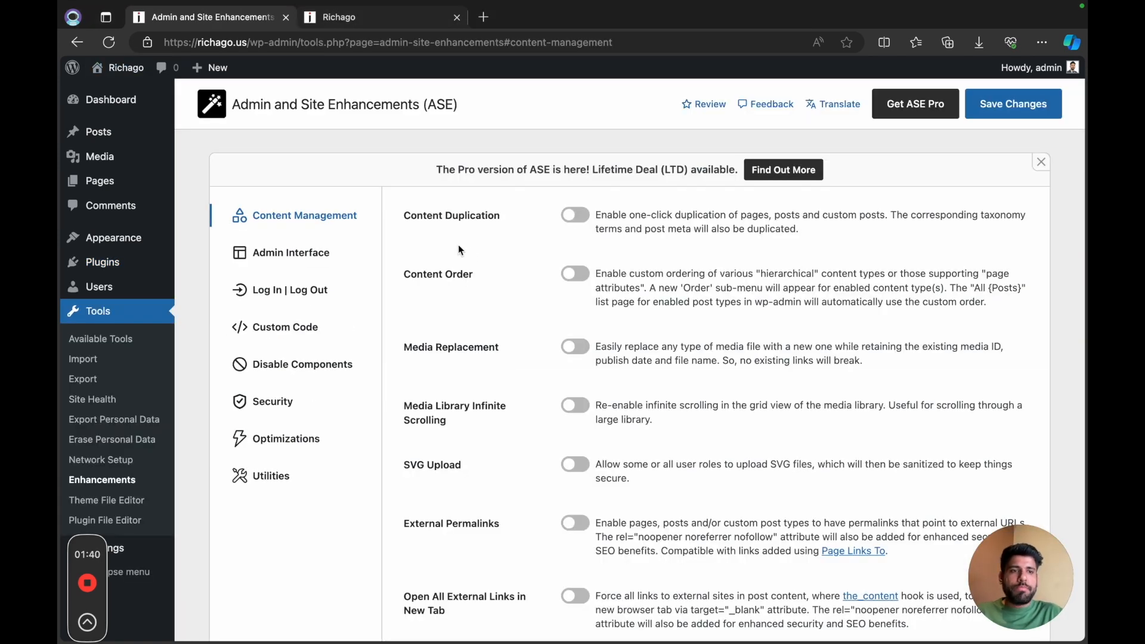
scroll(497, 273, "down", 1)
scroll(497, 273, "up", 2)
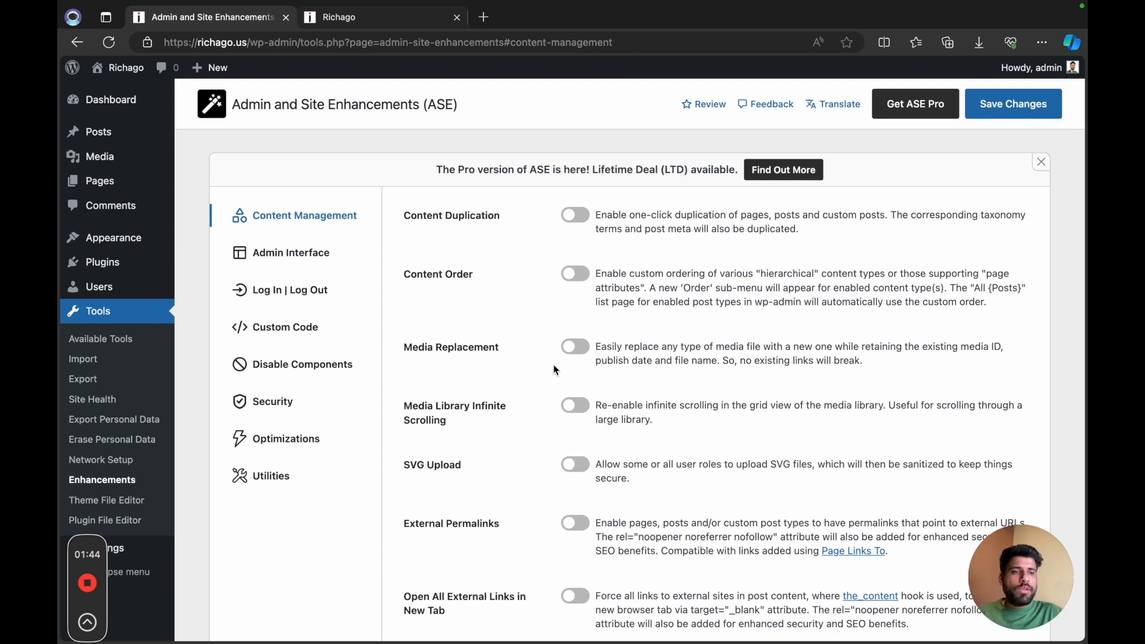
Step: Enable Media Replacement and Media Library Infinite Scrolling in the Content Management settings
left_click(576, 348)
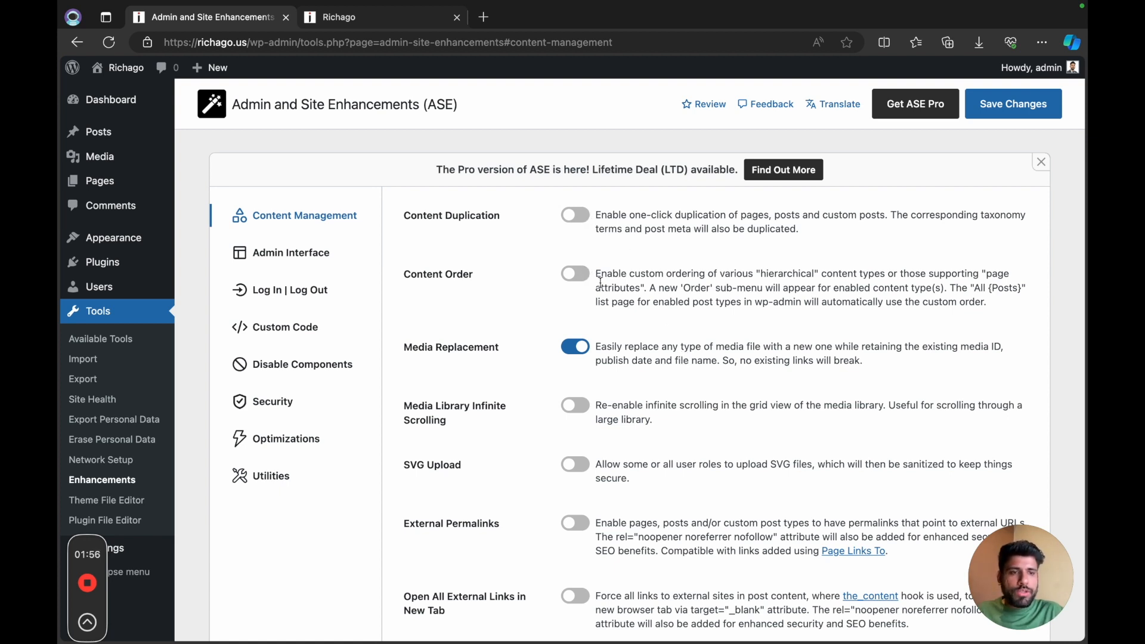
scroll(605, 298, "down", 3)
left_click(588, 325)
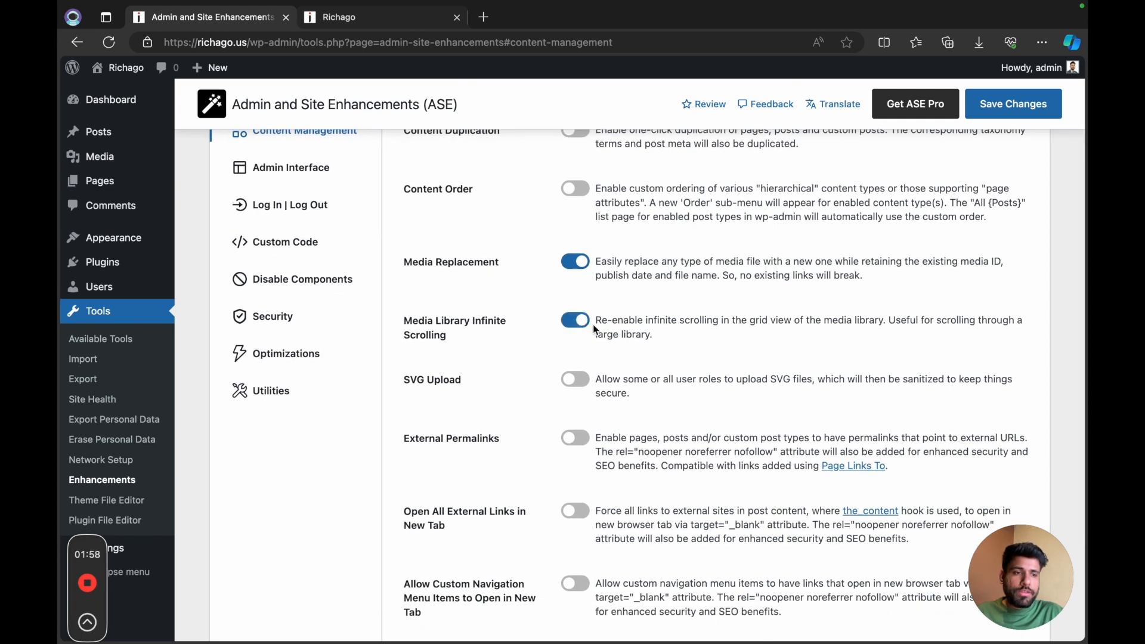
Step: Enable Content Duplication and expand its options for the redirect after duplication
scroll(587, 346, "down", 3)
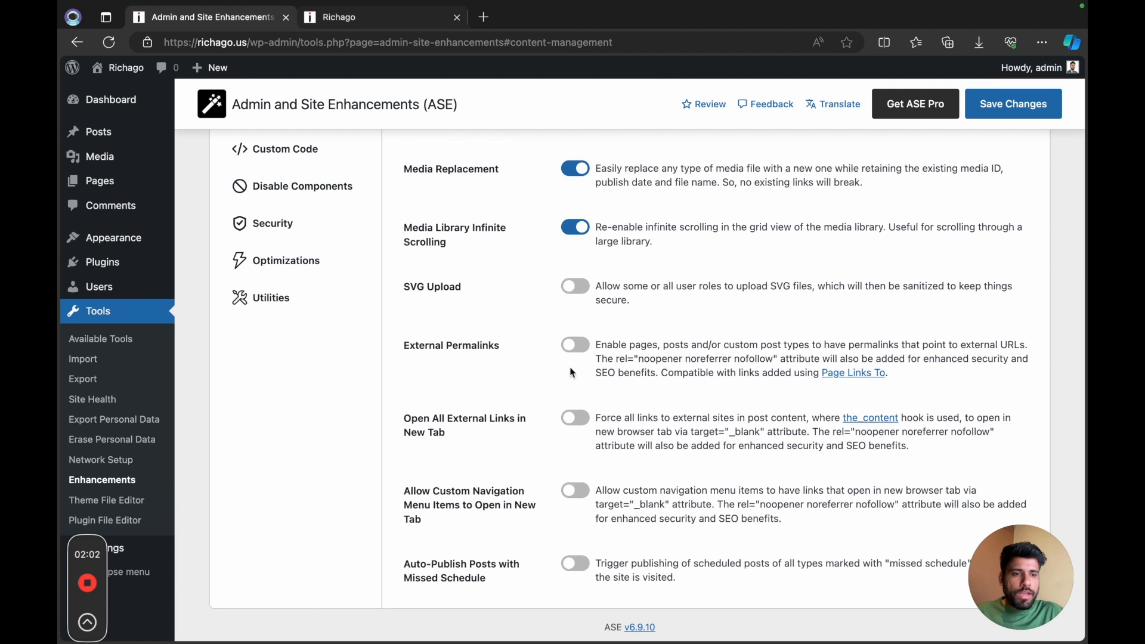
scroll(626, 406, "up", 5)
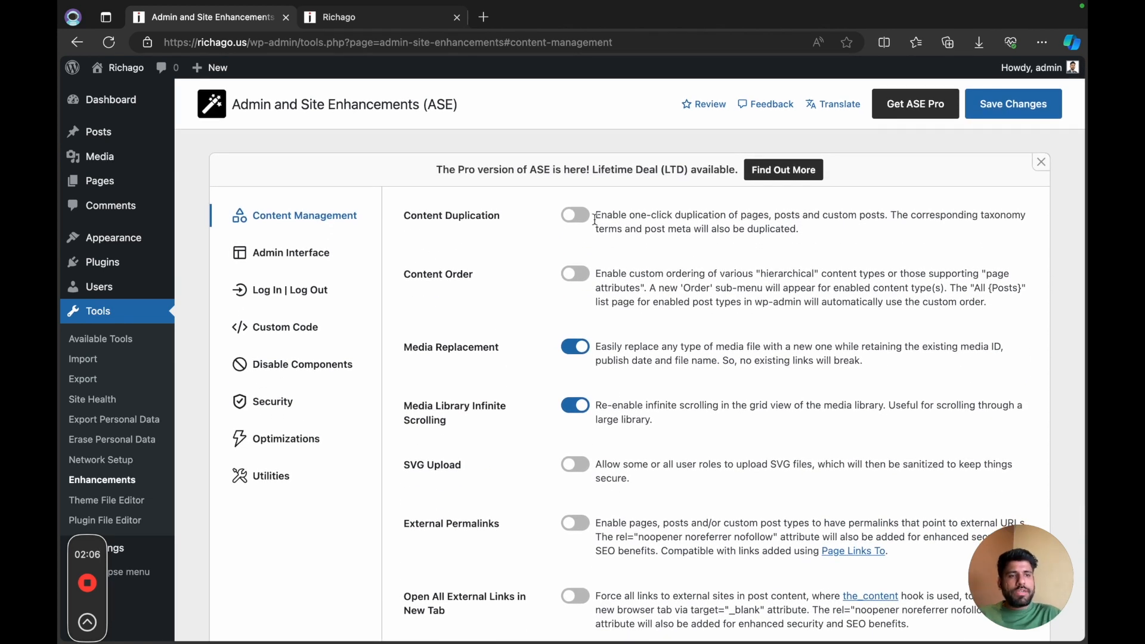
left_click(576, 216)
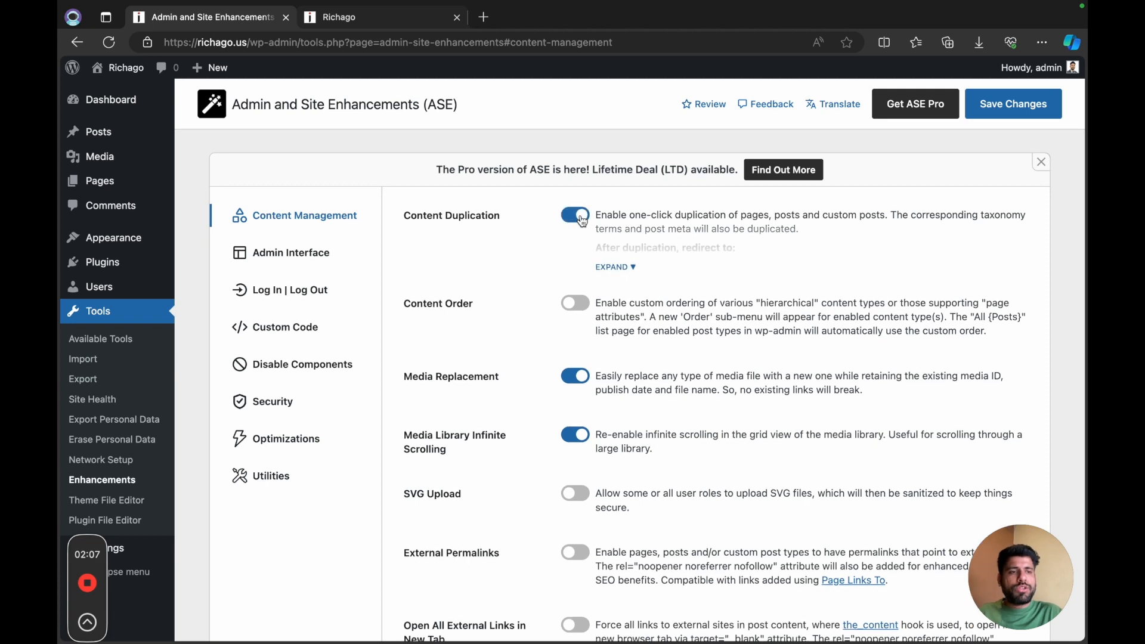
left_click(607, 268)
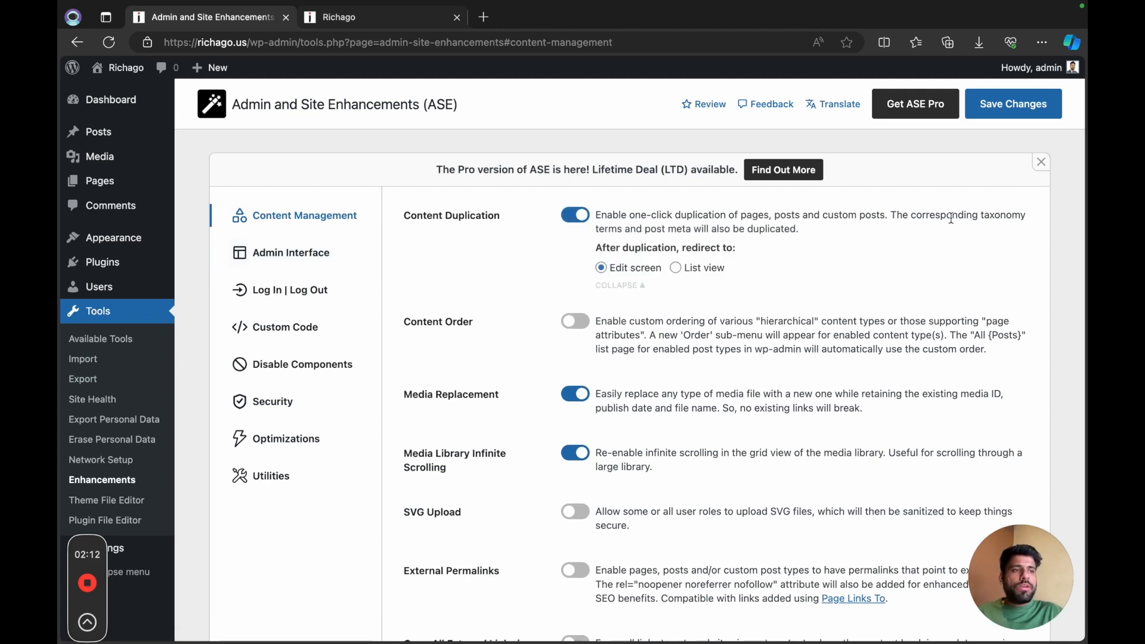
Step: In the Admin Interface settings, enable Clean Up Admin Bar with all seven removal options, from the WordPress logo/menu to the Help tab and drawer
left_click(324, 254)
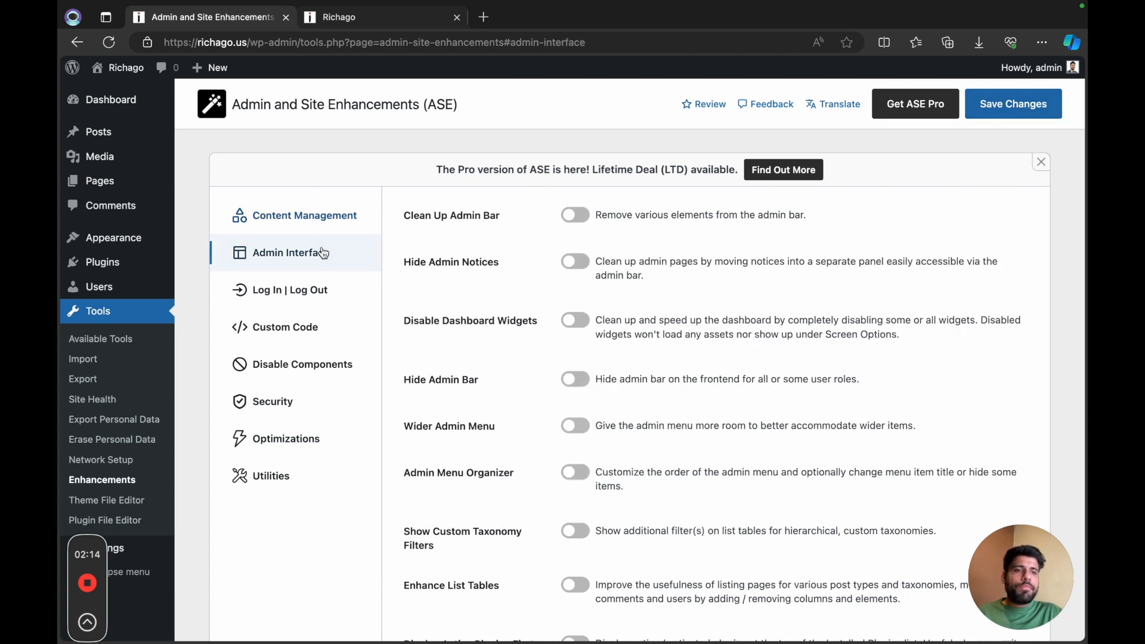
left_click(575, 215)
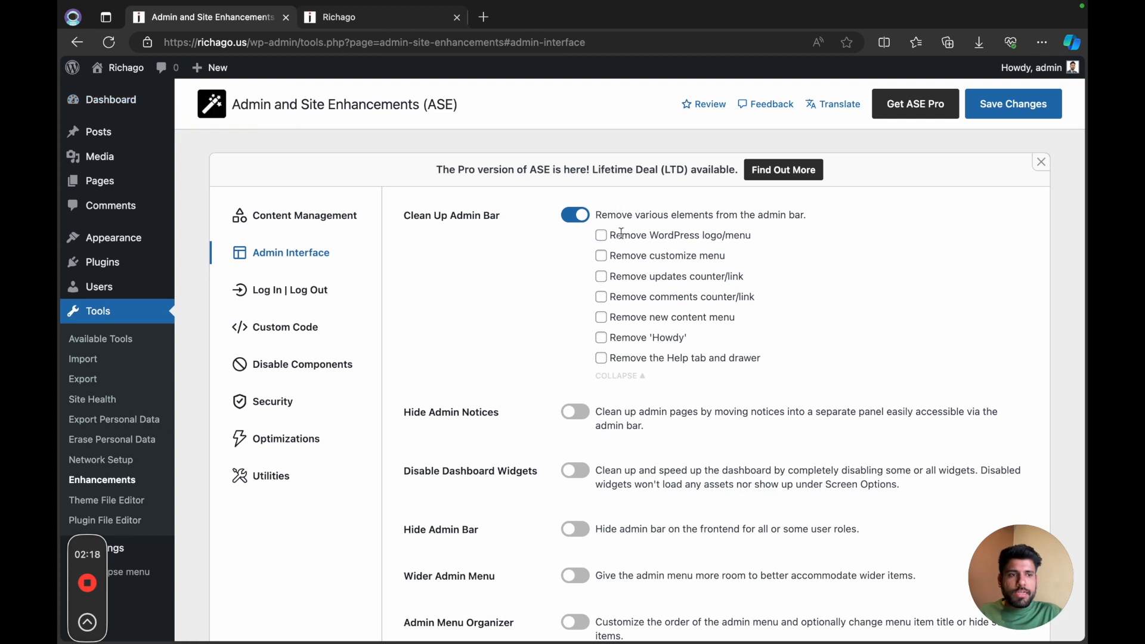
left_click(602, 236)
left_click(602, 255)
left_click(602, 277)
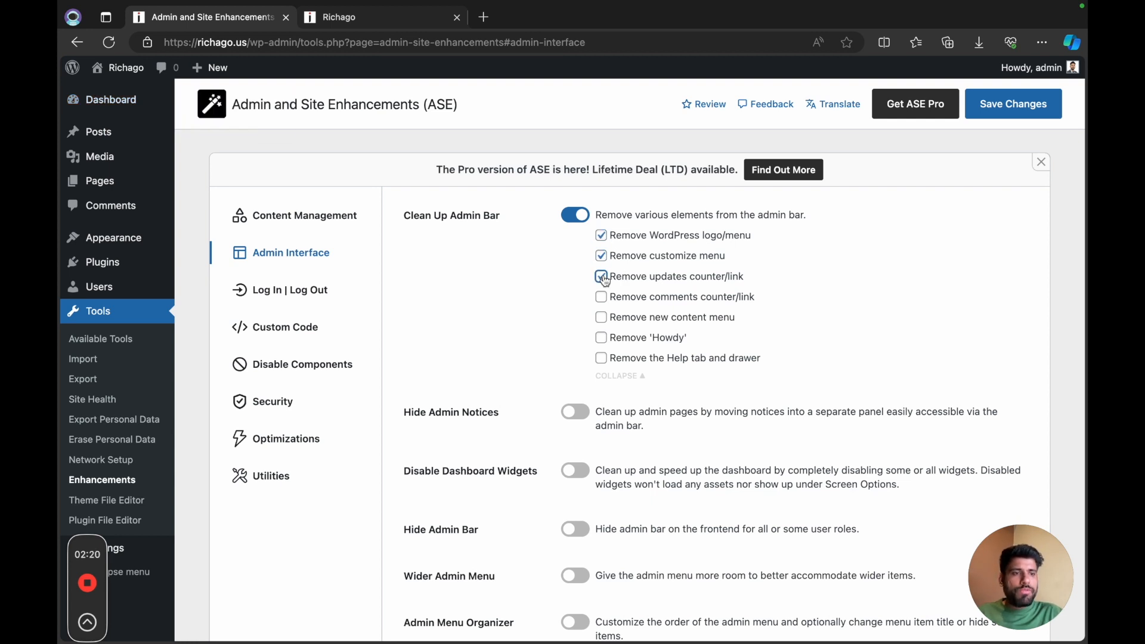
left_click(602, 297)
left_click(602, 317)
left_click(602, 338)
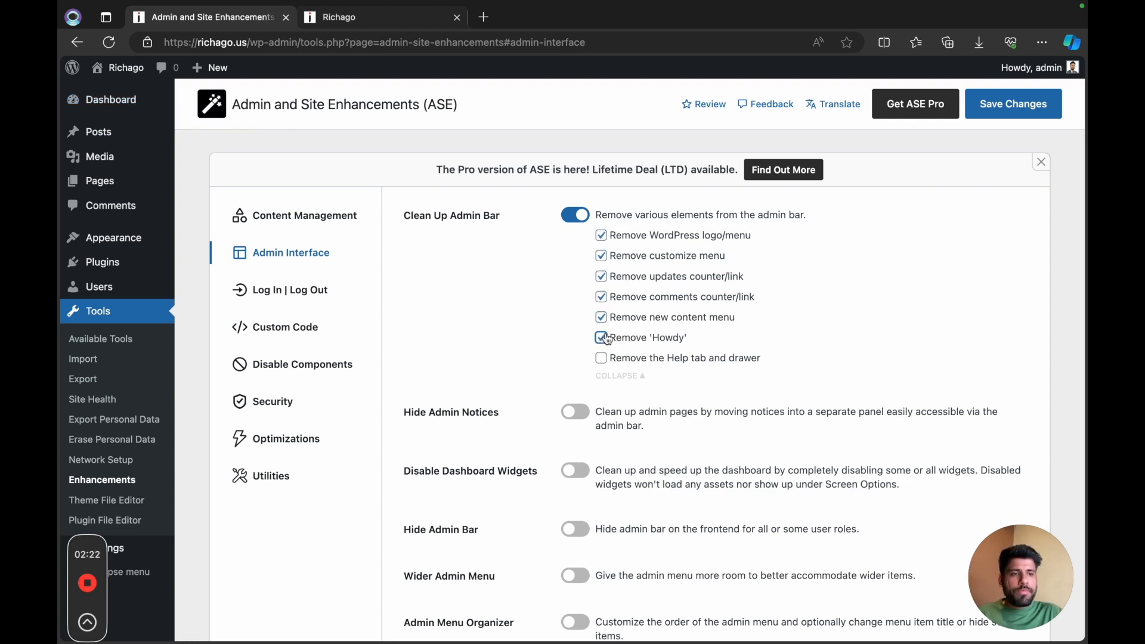
left_click(602, 358)
Step: Enable Hide Admin Notices, and enable Hide Admin Bar on the frontend for the Administrator role
scroll(571, 413, "down", 1)
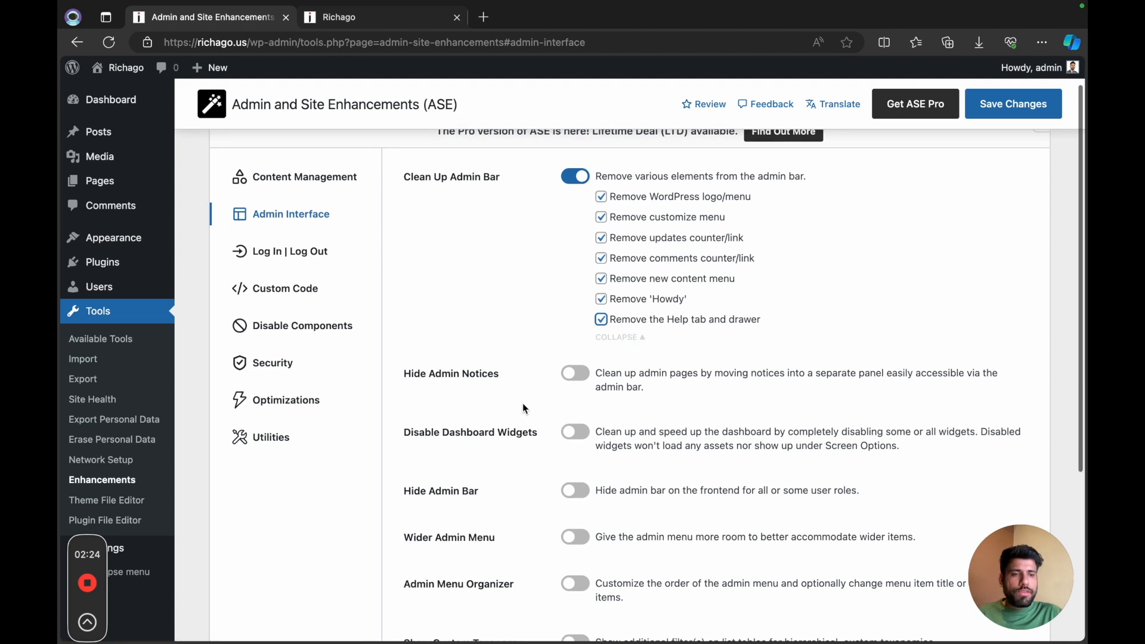
left_click(576, 359)
scroll(596, 378, "down", 2)
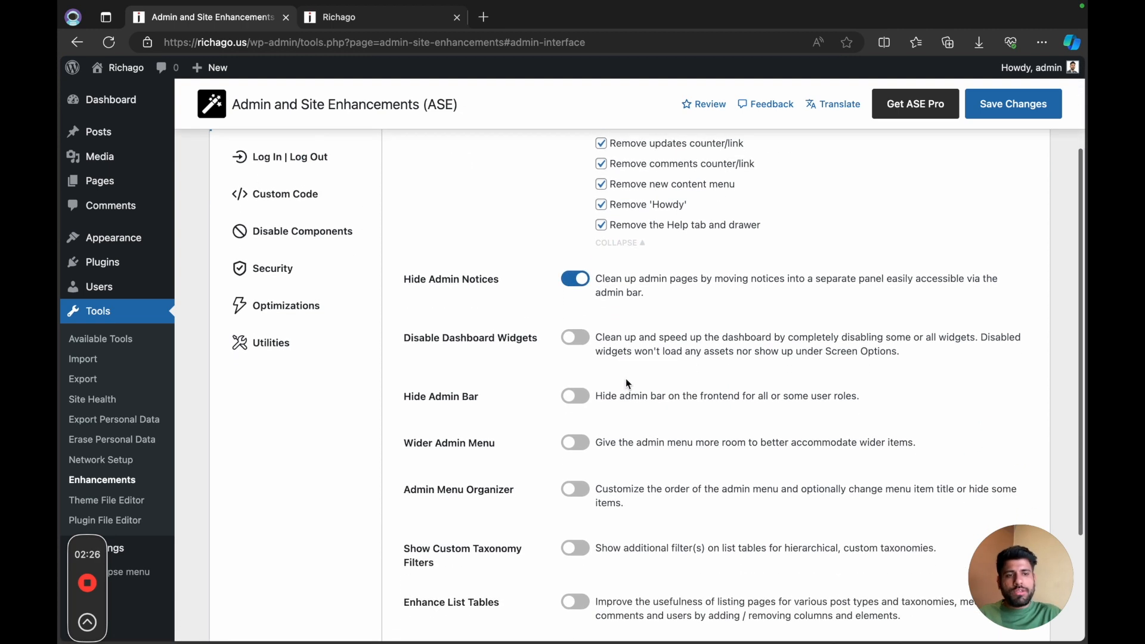
left_click(576, 397)
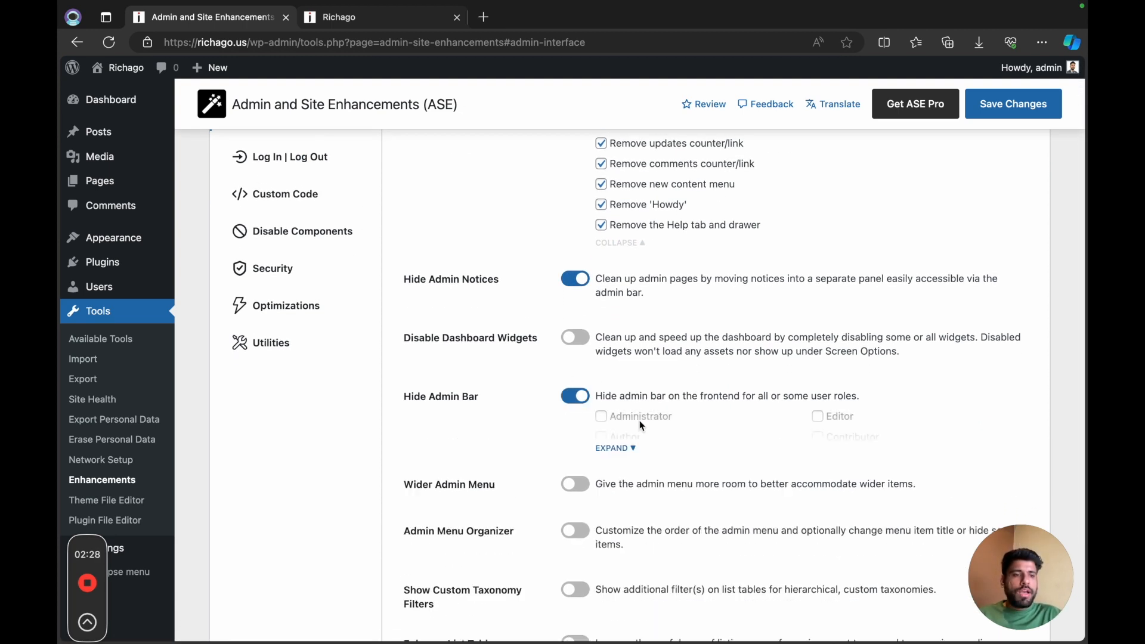
scroll(621, 417, "down", 1)
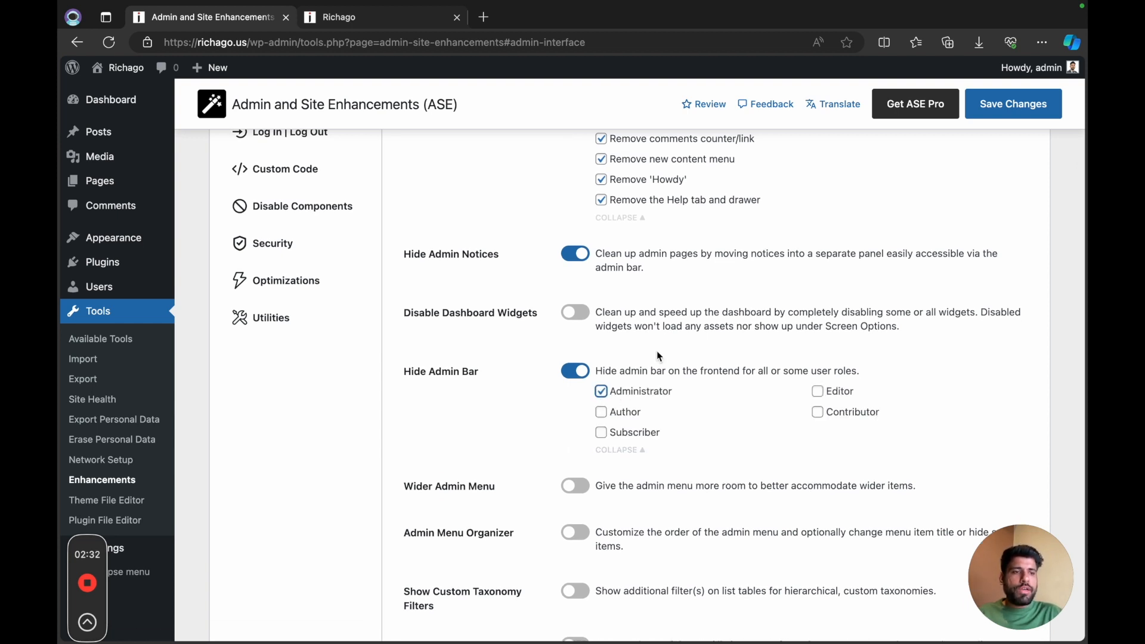
Step: Enable Disable Dashboard Widgets for Welcome to WordPress, At a Glance, and WordPress Events and News
scroll(662, 372, "down", 1)
left_click(577, 290)
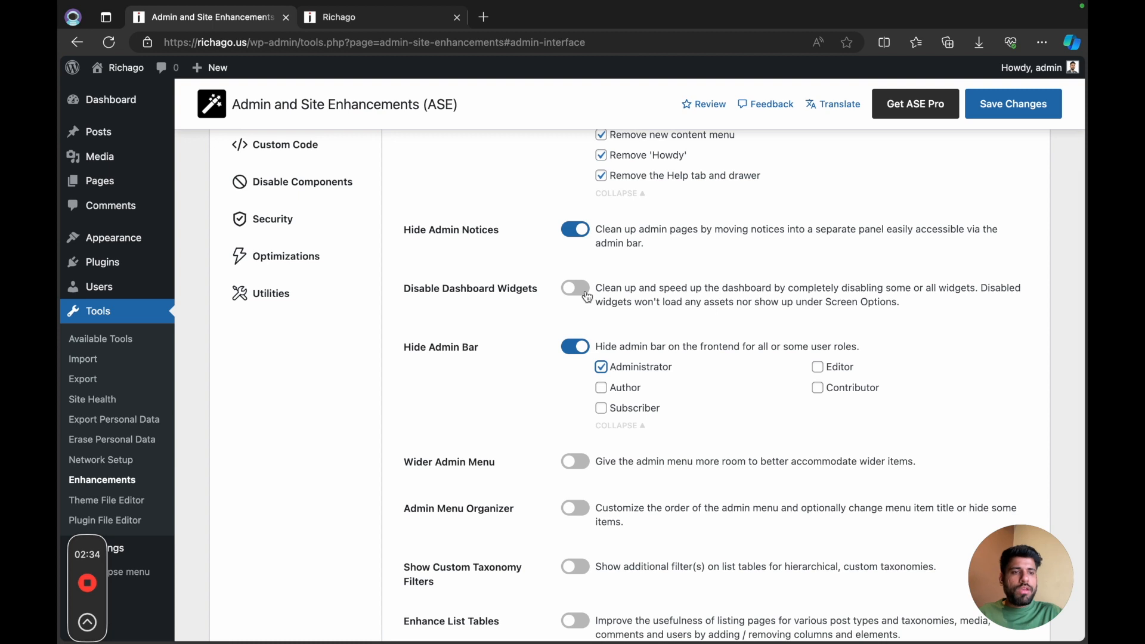
left_click(628, 348)
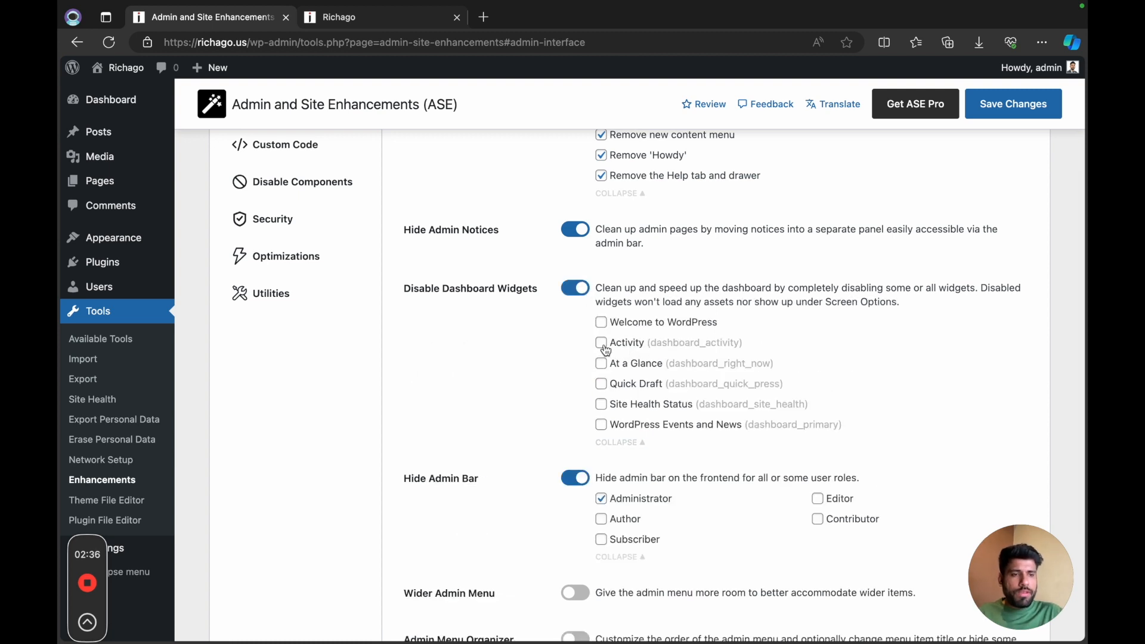
left_click(603, 365)
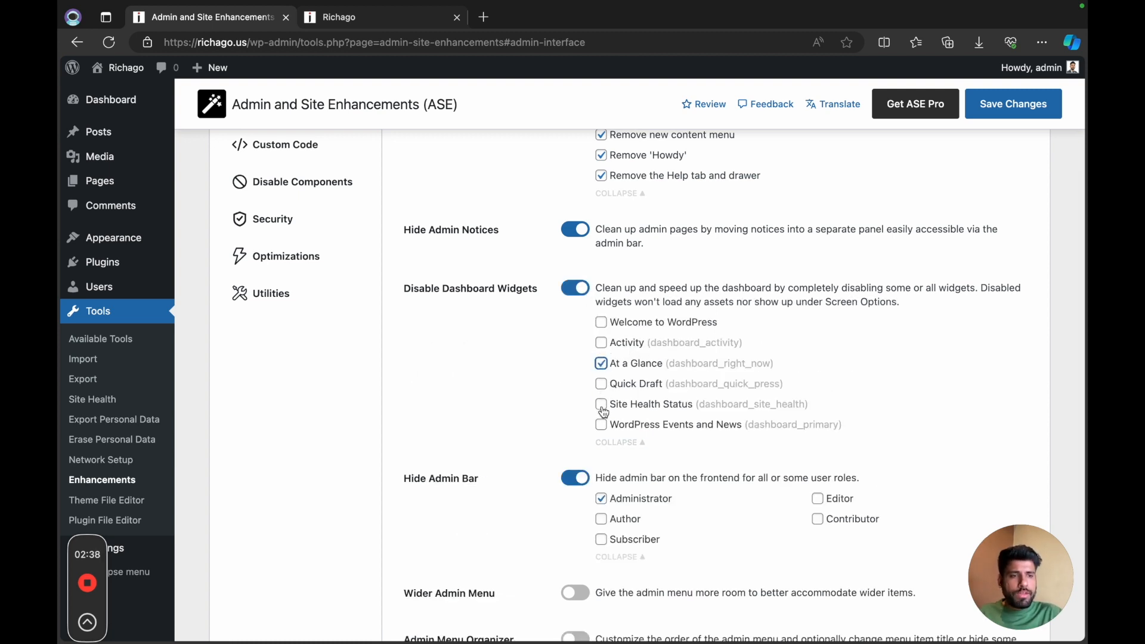
left_click(601, 425)
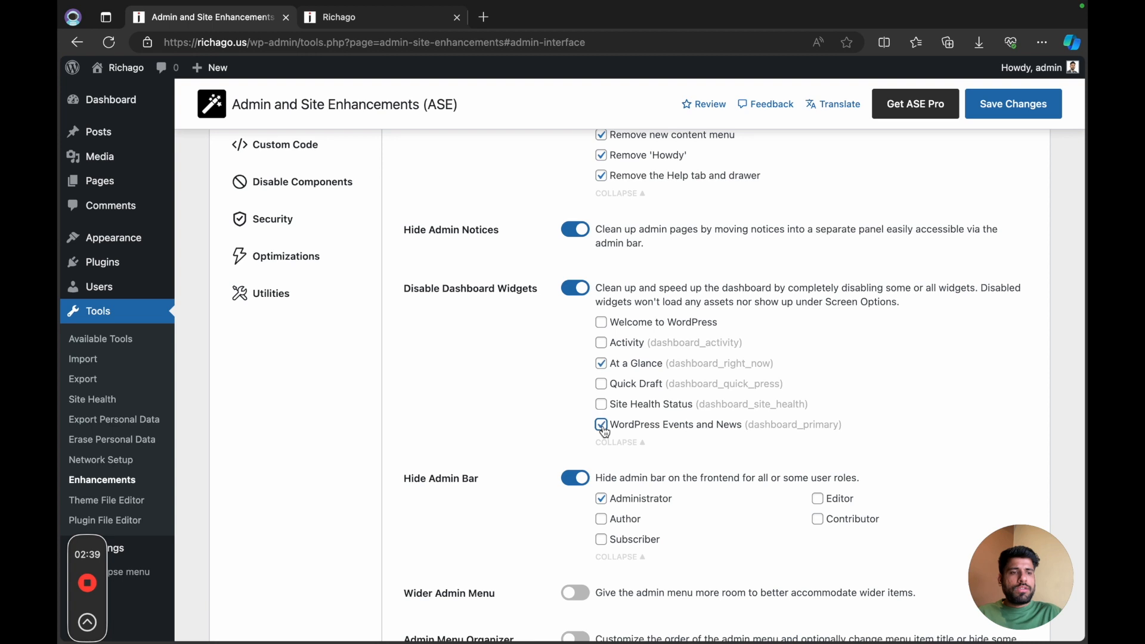
left_click(602, 323)
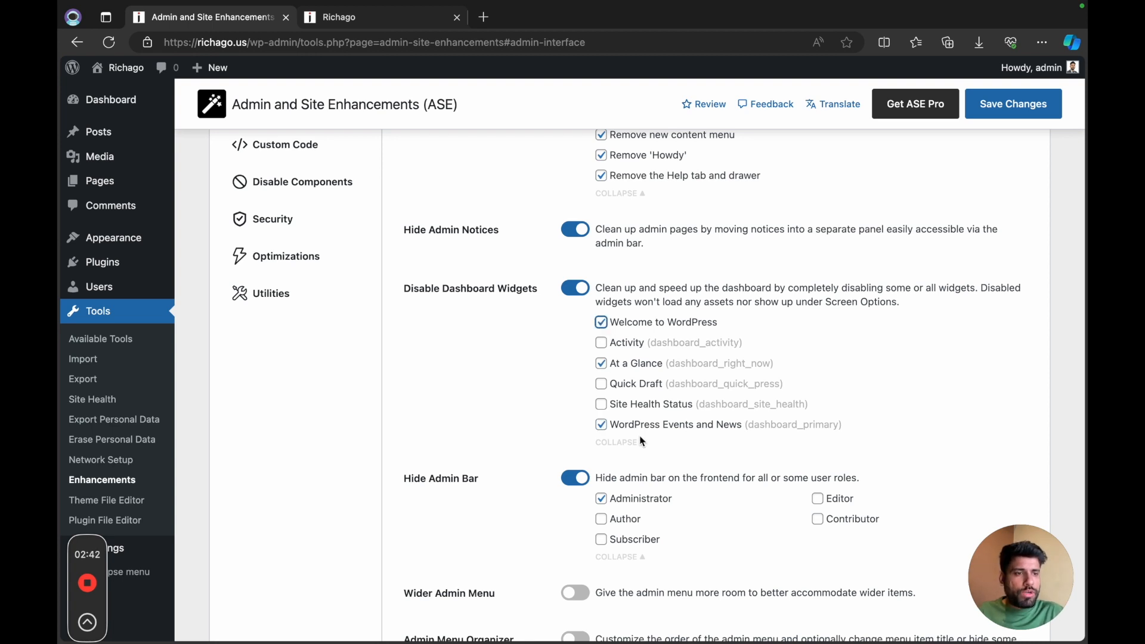
Step: Enable Display Active Plugins First in the Admin Interface settings
scroll(642, 441, "down", 5)
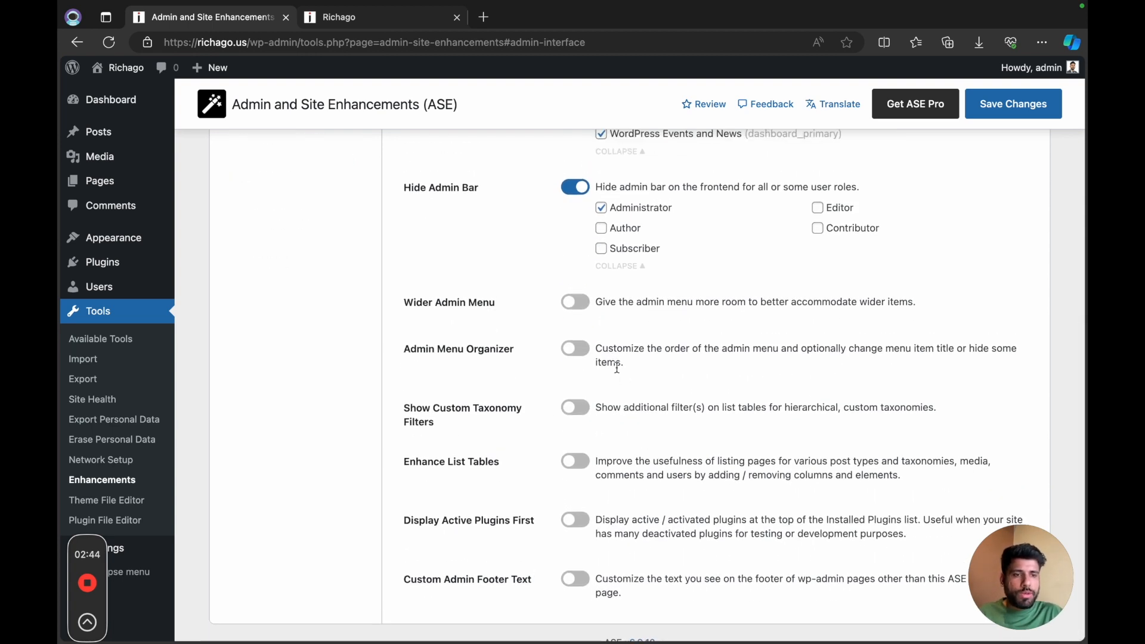
scroll(588, 448, "down", 1)
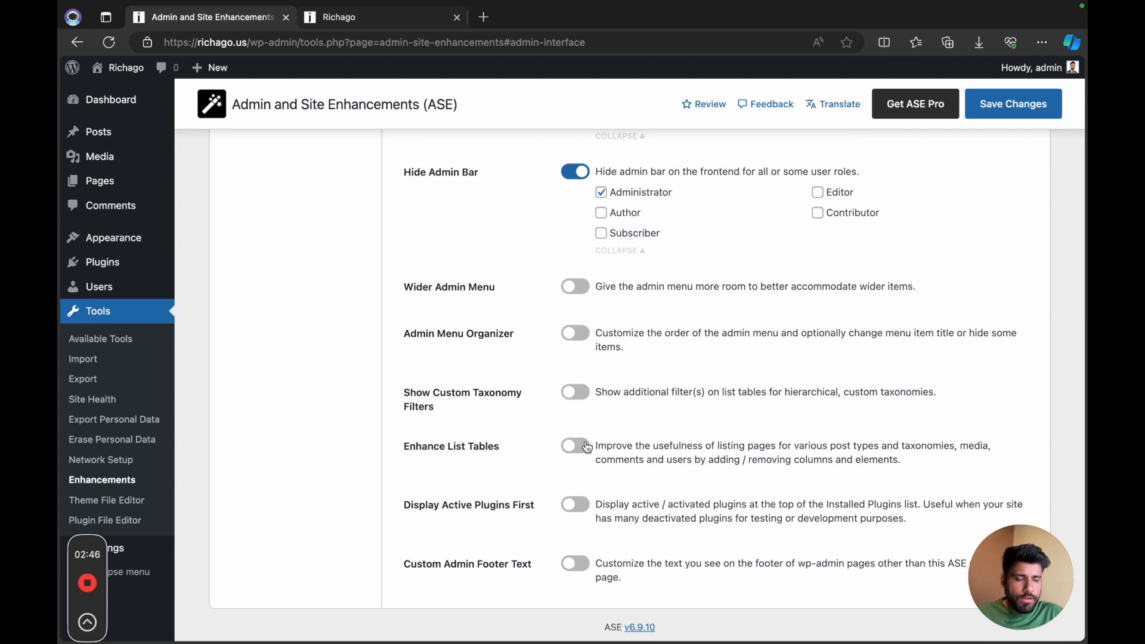
left_click(578, 512)
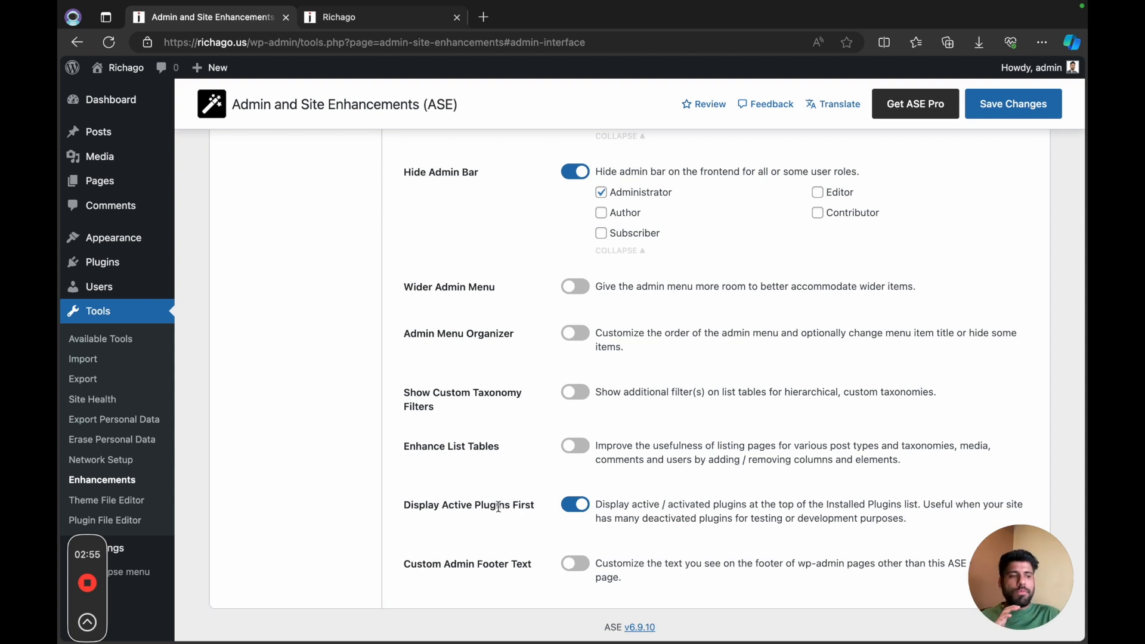
Step: Disable the Gutenberg block editor for Posts and Pages in the Disable Components settings
scroll(540, 521, "up", 10)
left_click(308, 290)
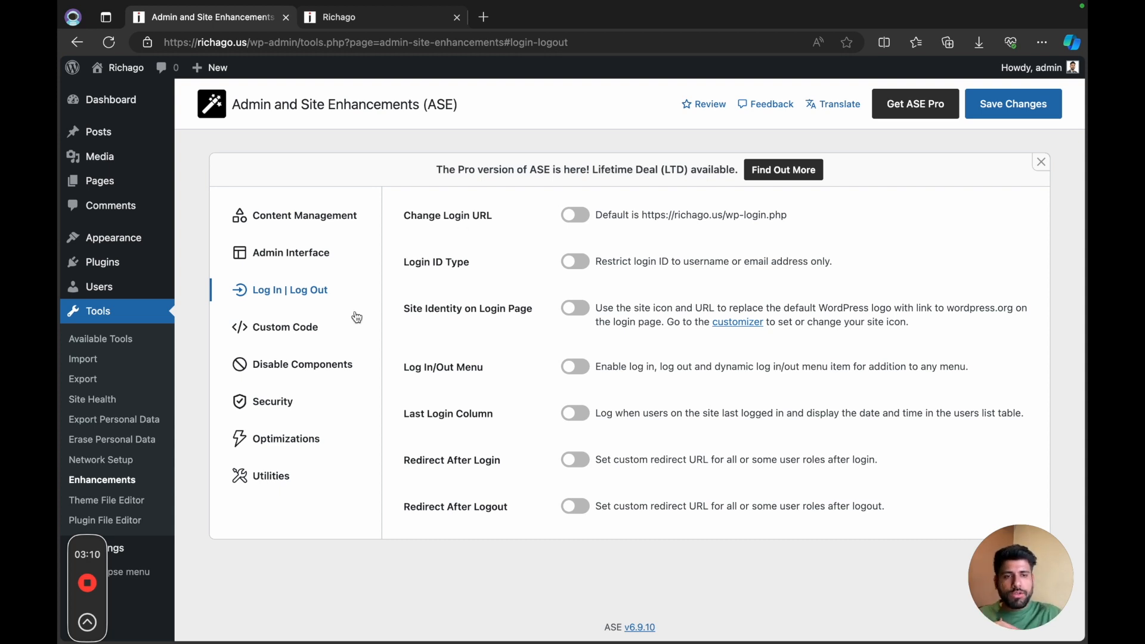
left_click(302, 341)
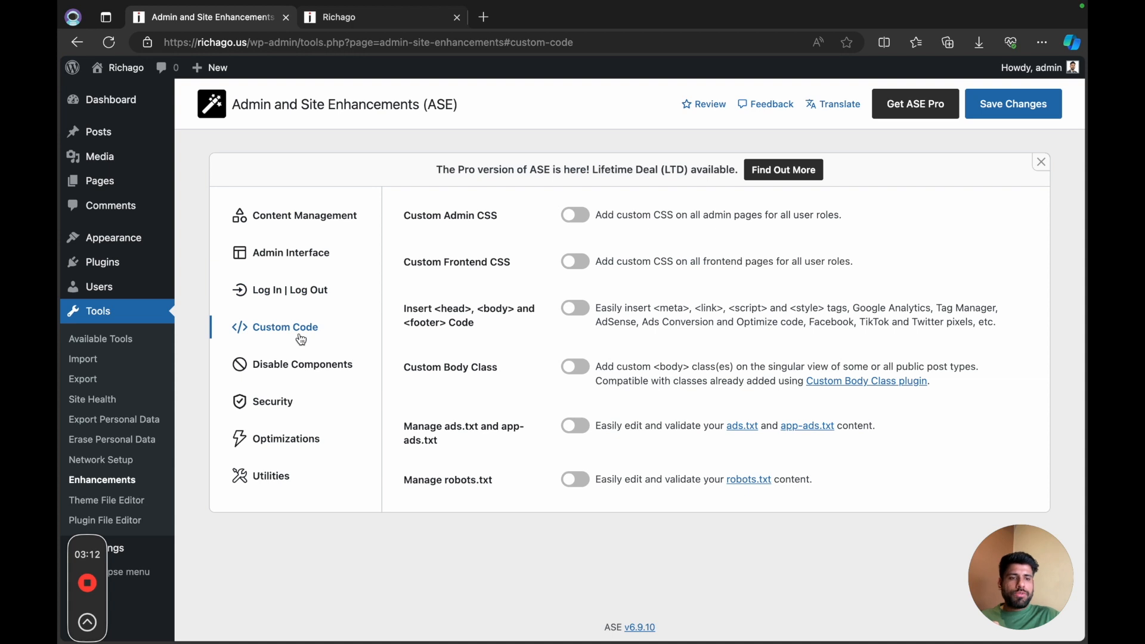
left_click(302, 366)
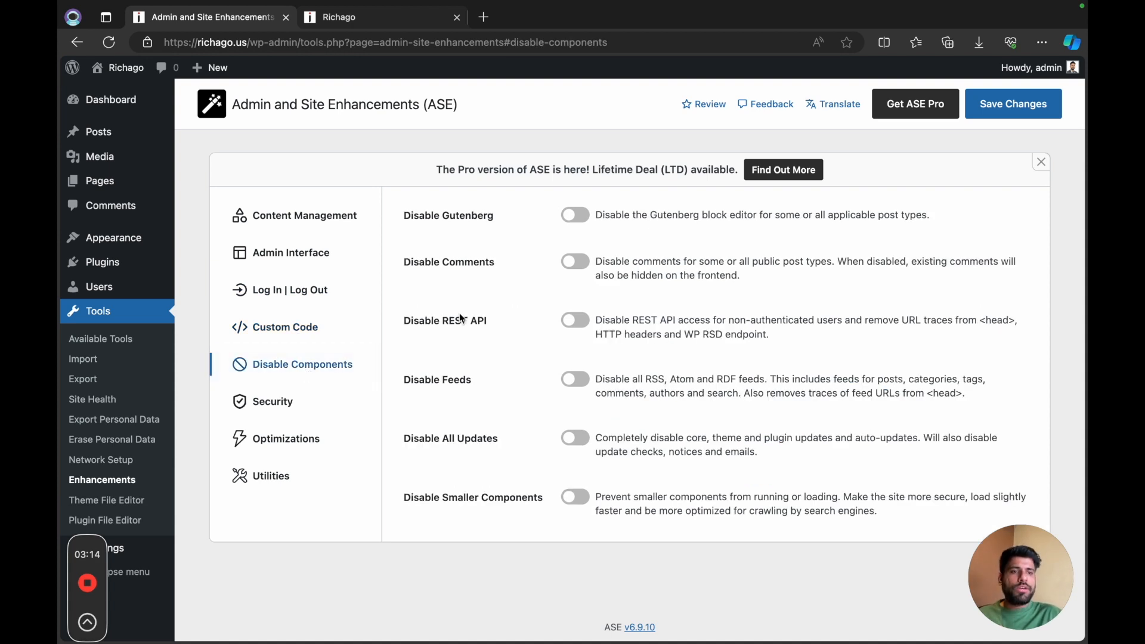
left_click(573, 216)
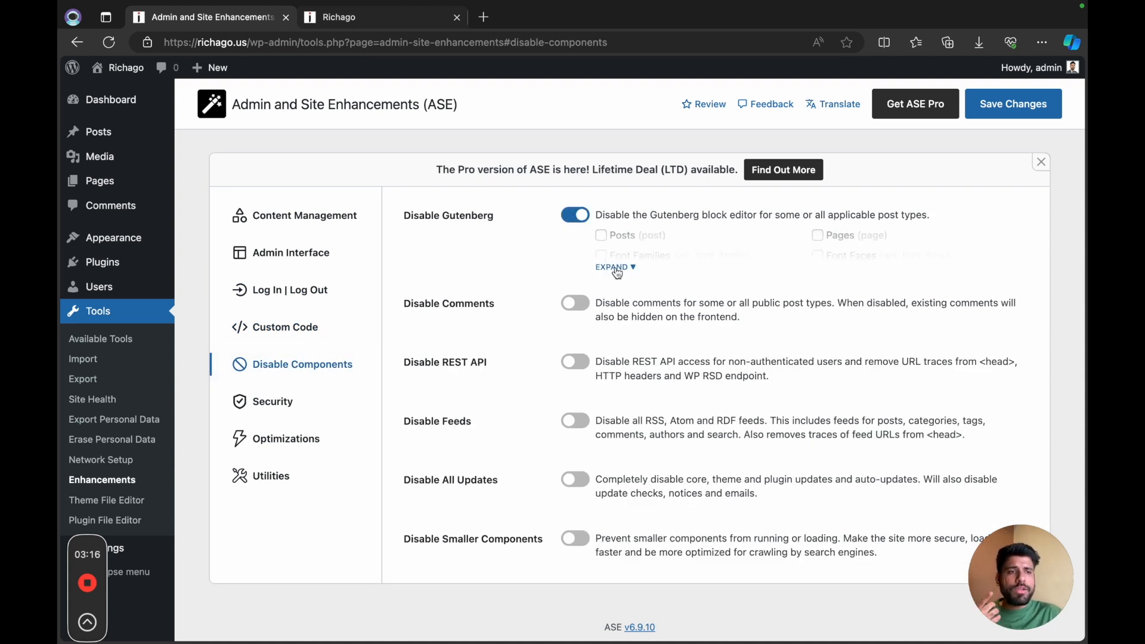
left_click(616, 270)
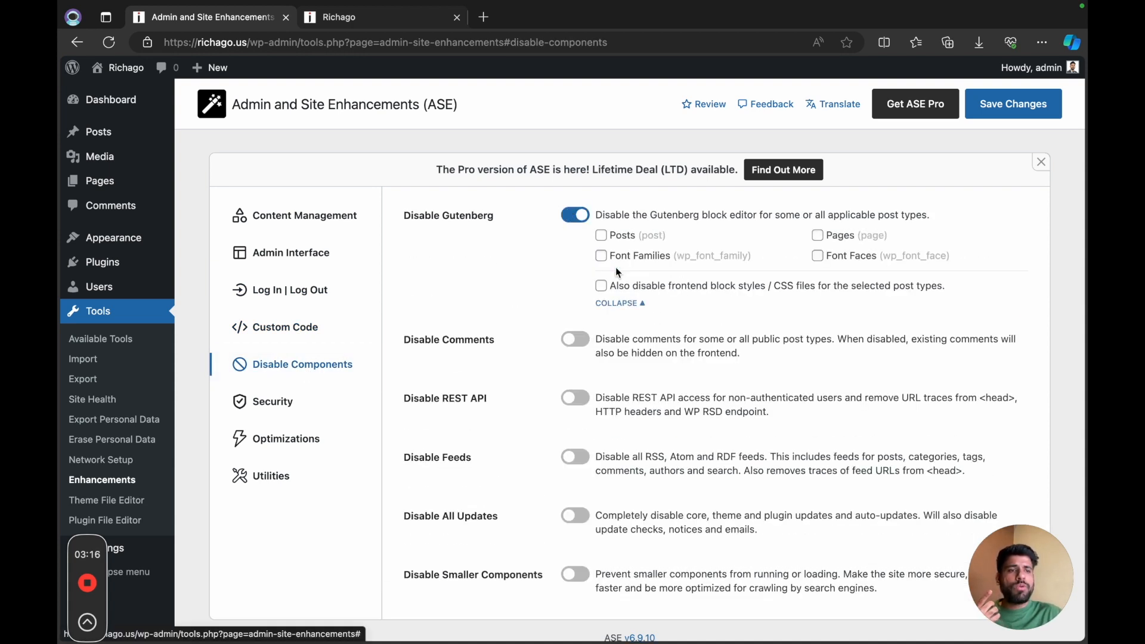
left_click(604, 239)
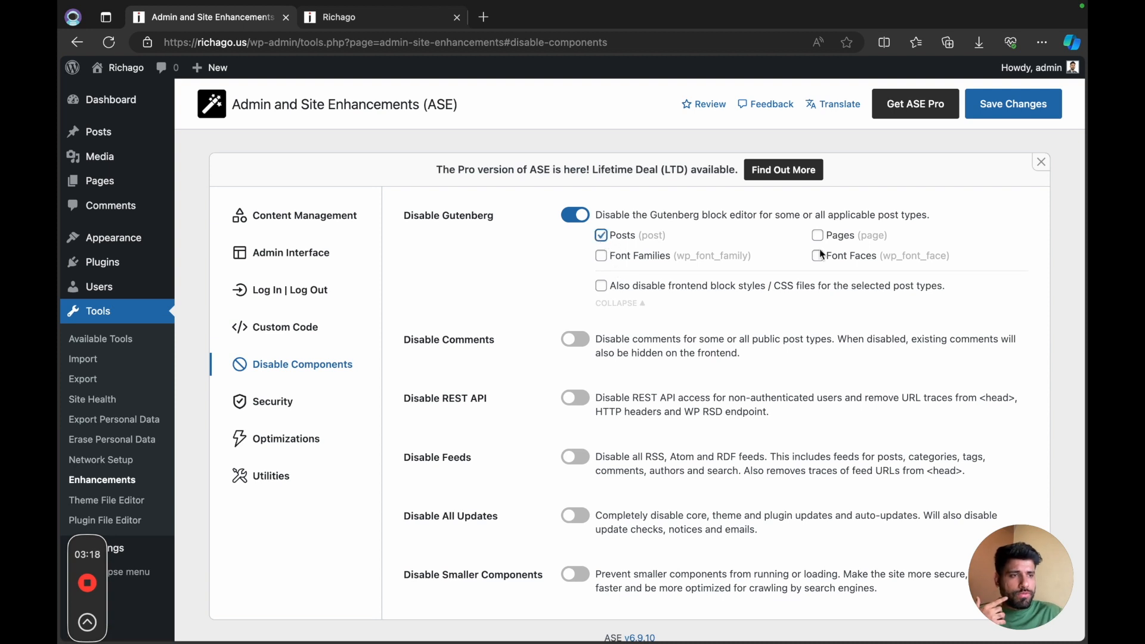
Step: Enable Disable Comments for the Posts, Pages and Media post types
left_click(574, 341)
left_click(617, 391)
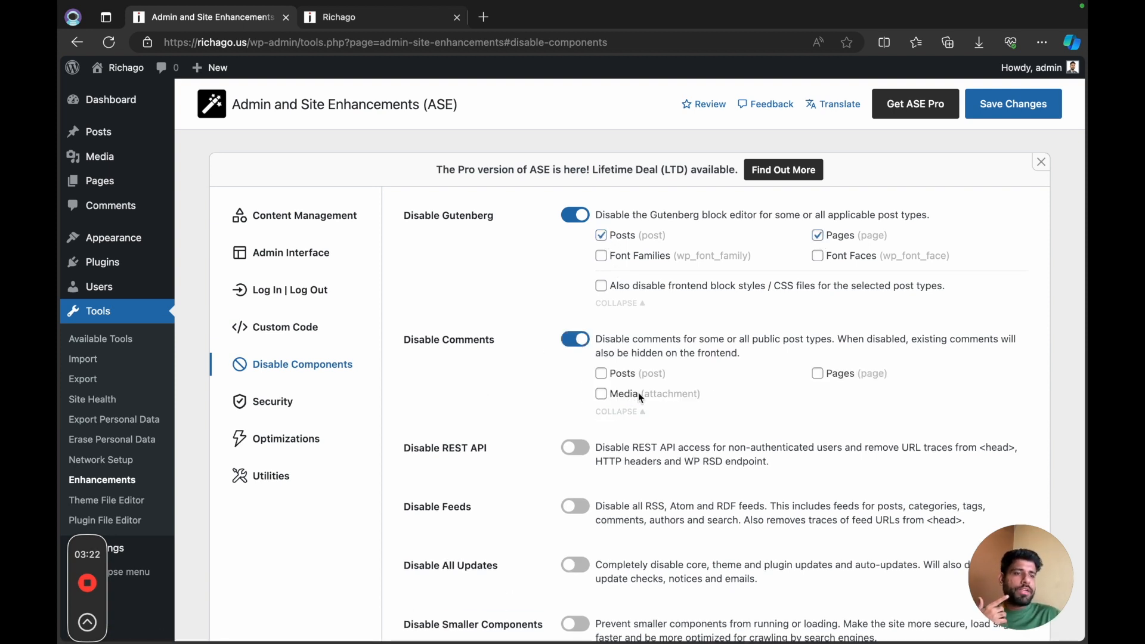
scroll(650, 420, "down", 1)
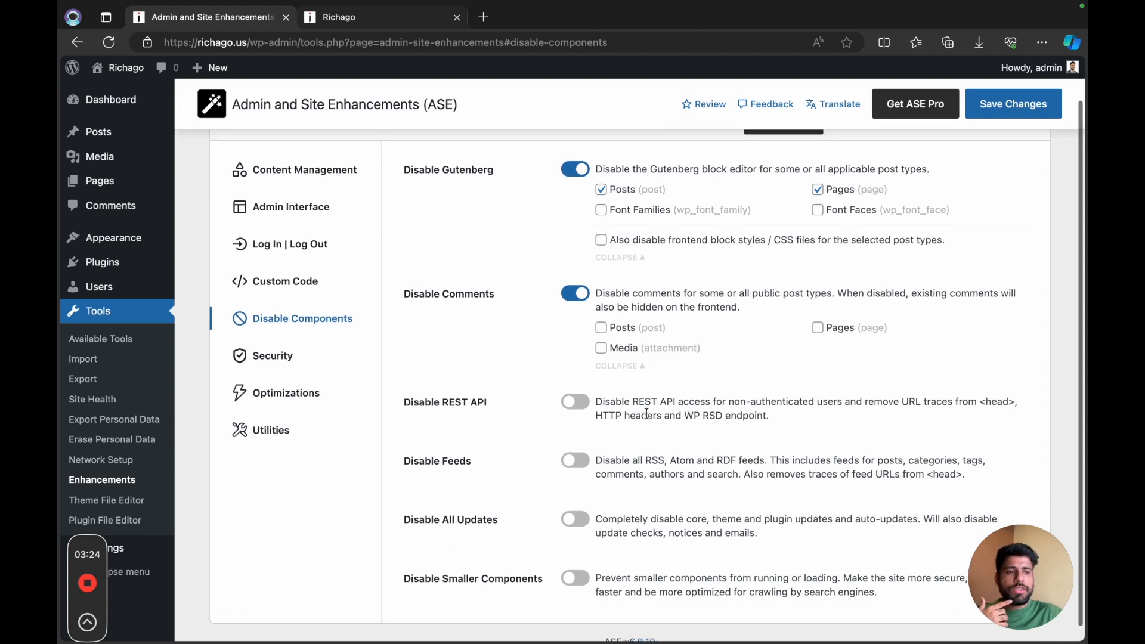
left_click(601, 327)
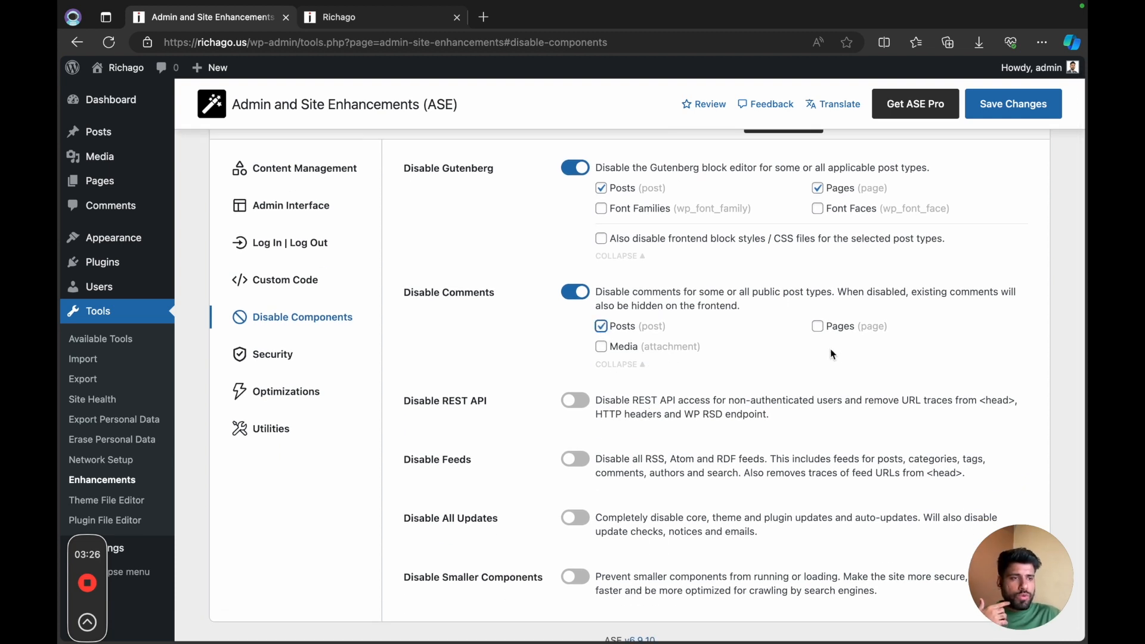
left_click(818, 326)
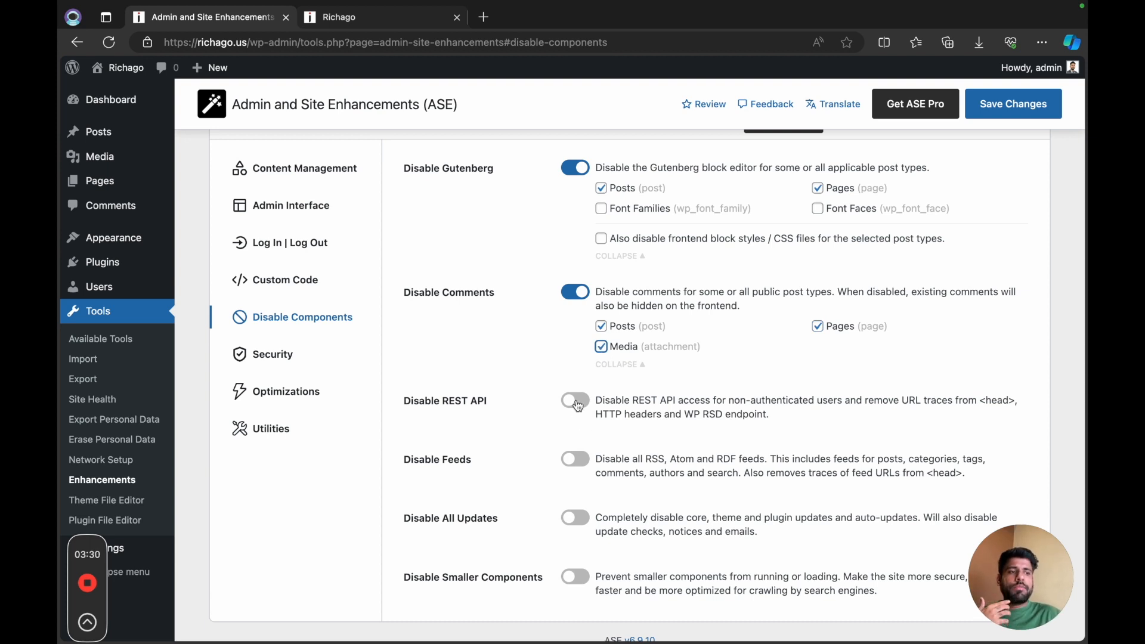
scroll(607, 441, "down", 1)
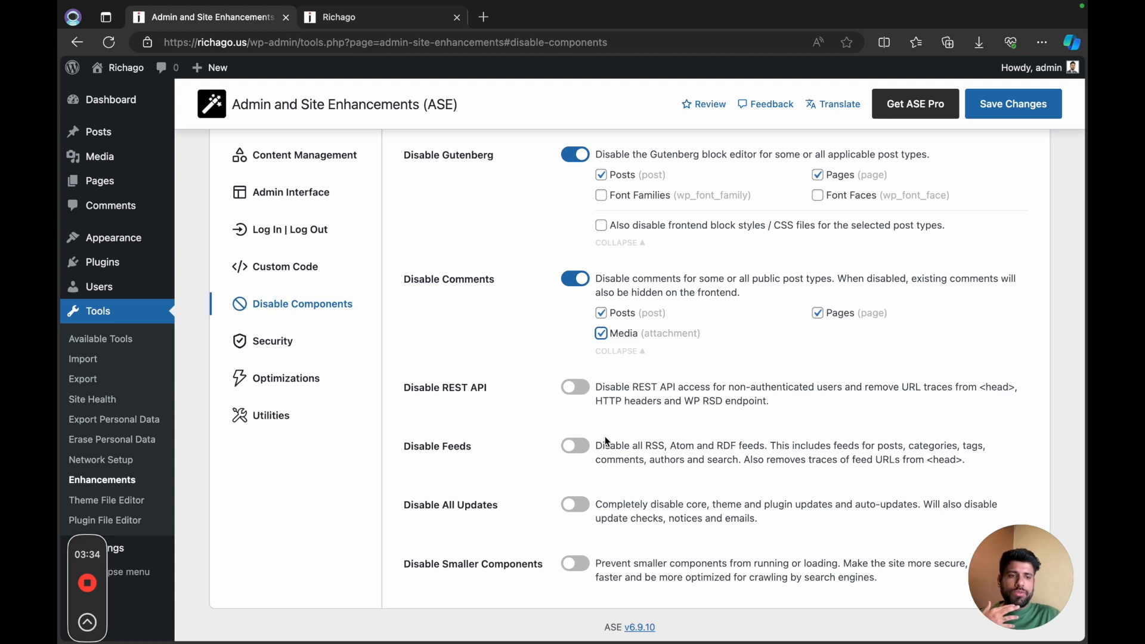
Step: Enable Disable Feeds and Disable Smaller Components in the Disable Components settings
left_click(573, 452)
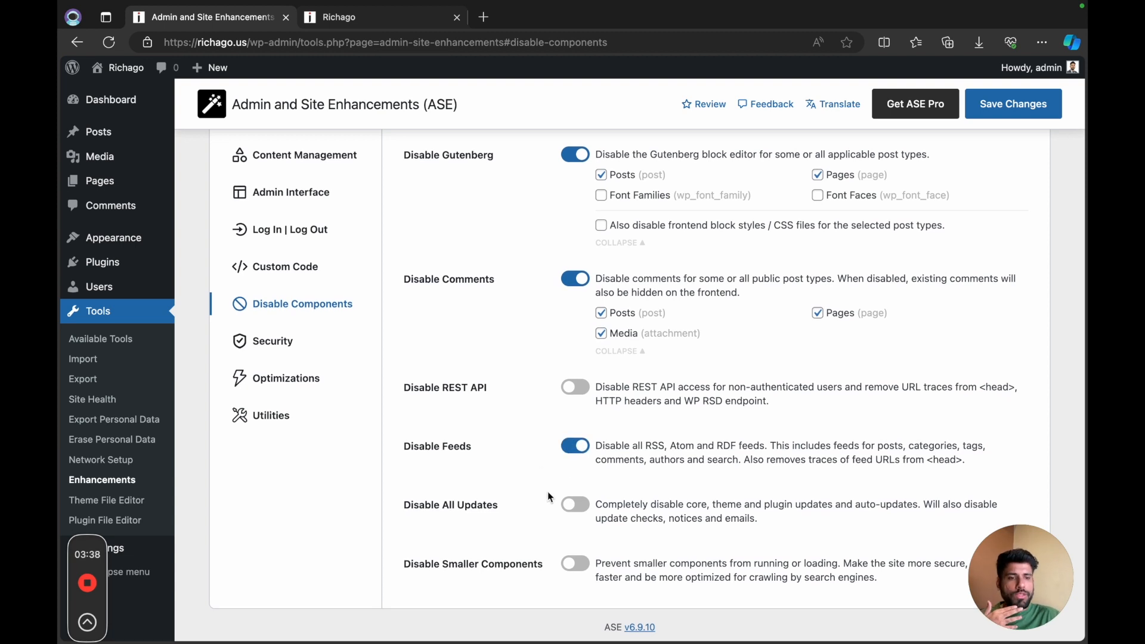
left_click(575, 564)
scroll(614, 579, "down", 1)
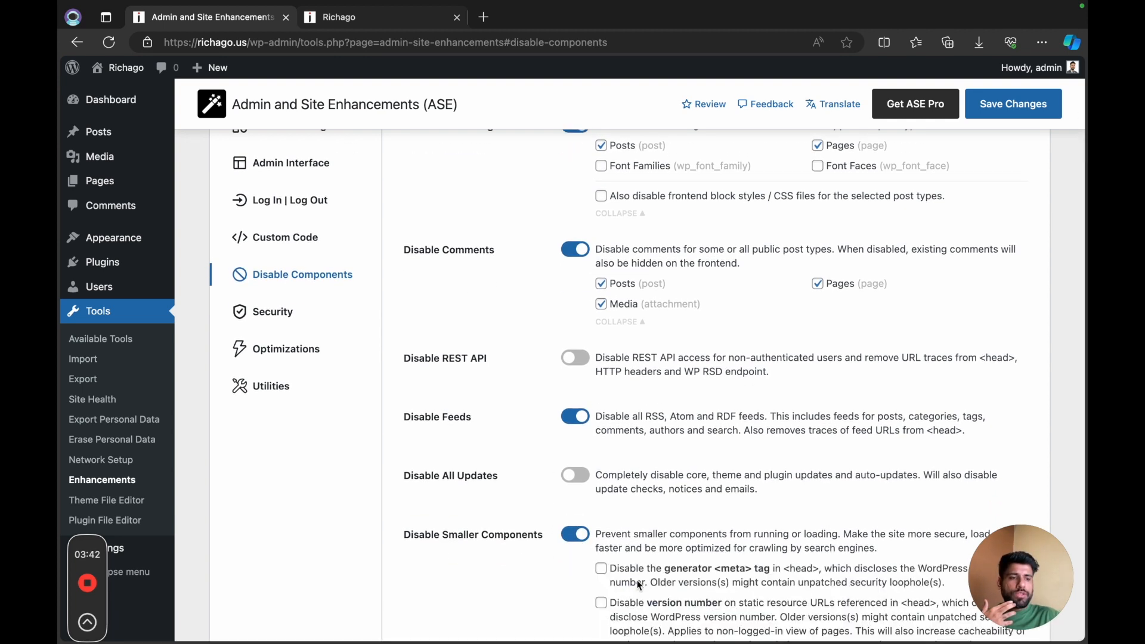
Step: Under Disable Smaller Components, disable the generator meta tag, version number, WLW manifest, RSD and WordPress shortlink tags
scroll(640, 586, "down", 7)
scroll(618, 256, "up", 1)
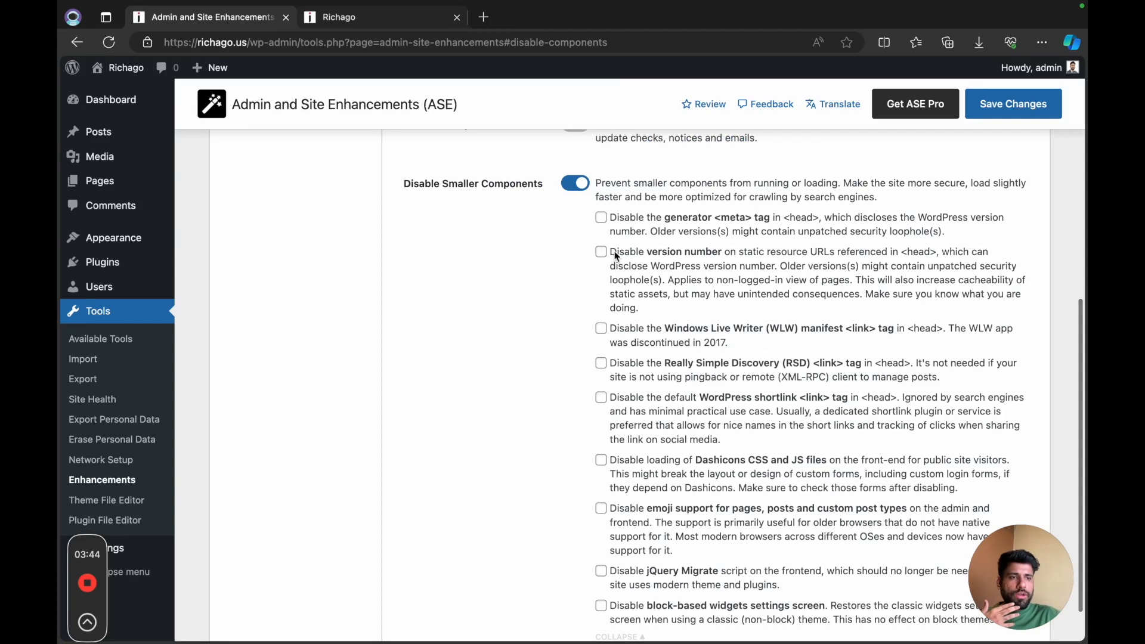
left_click(601, 217)
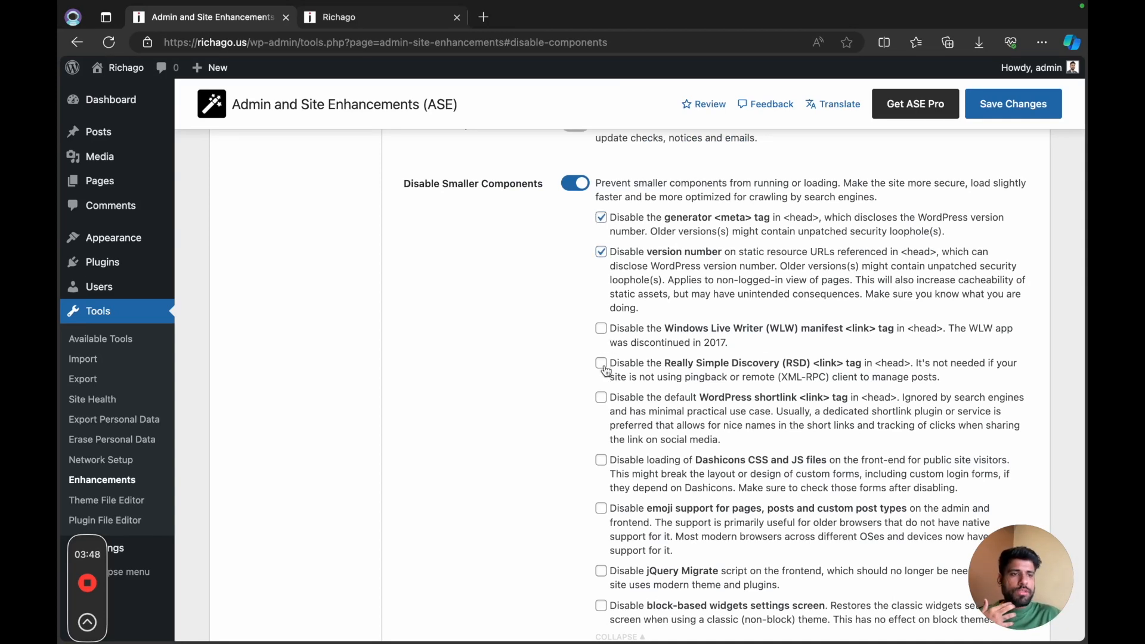
left_click(601, 329)
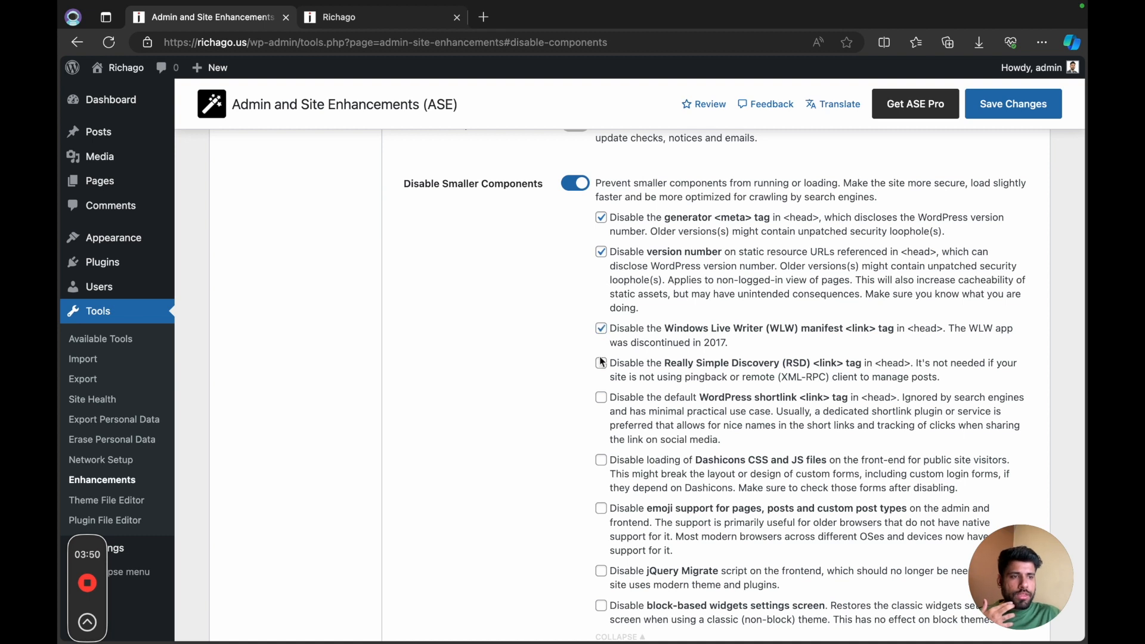
left_click(602, 398)
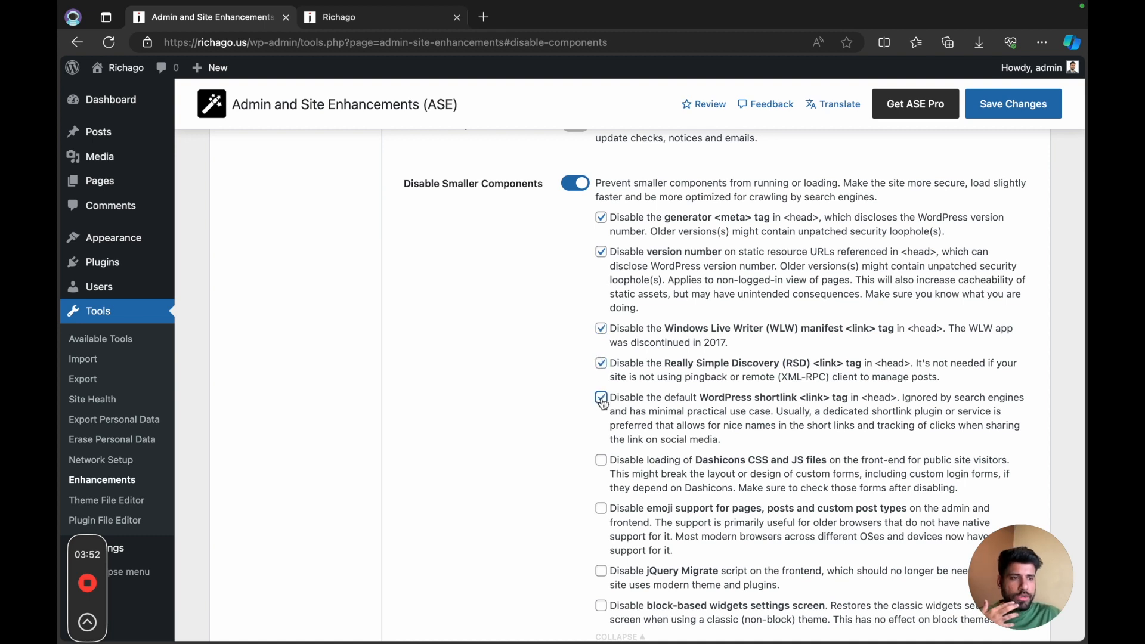
Step: Also disable emoji support, the jQuery Migrate script and the block-based widgets settings screen, leaving Dashicons loading enabled
scroll(617, 481, "down", 1)
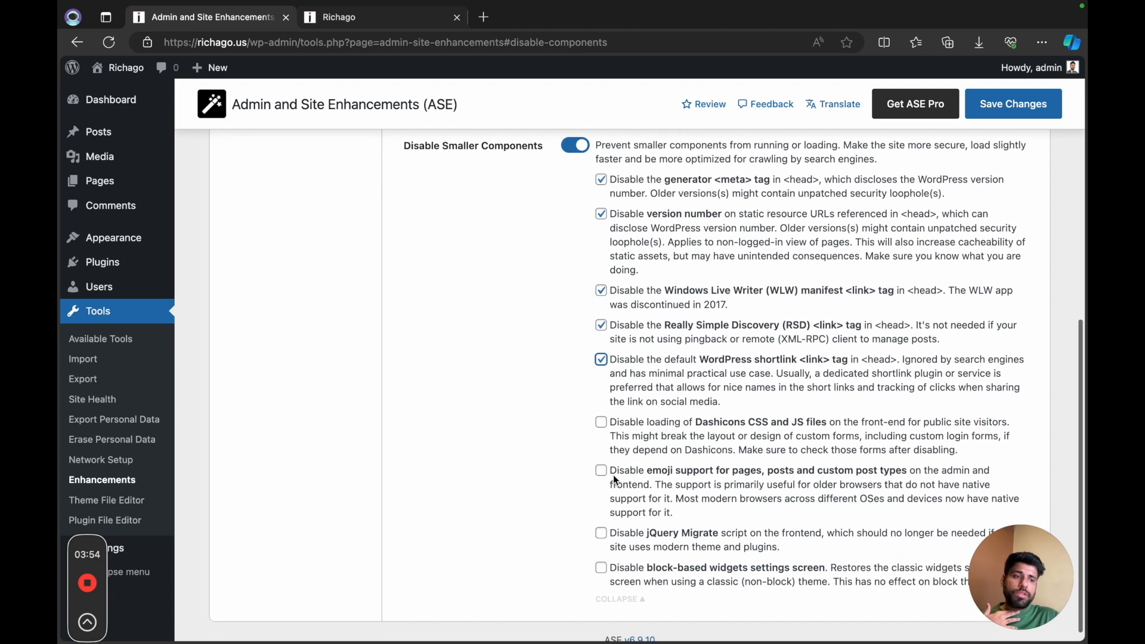
scroll(652, 487, "down", 1)
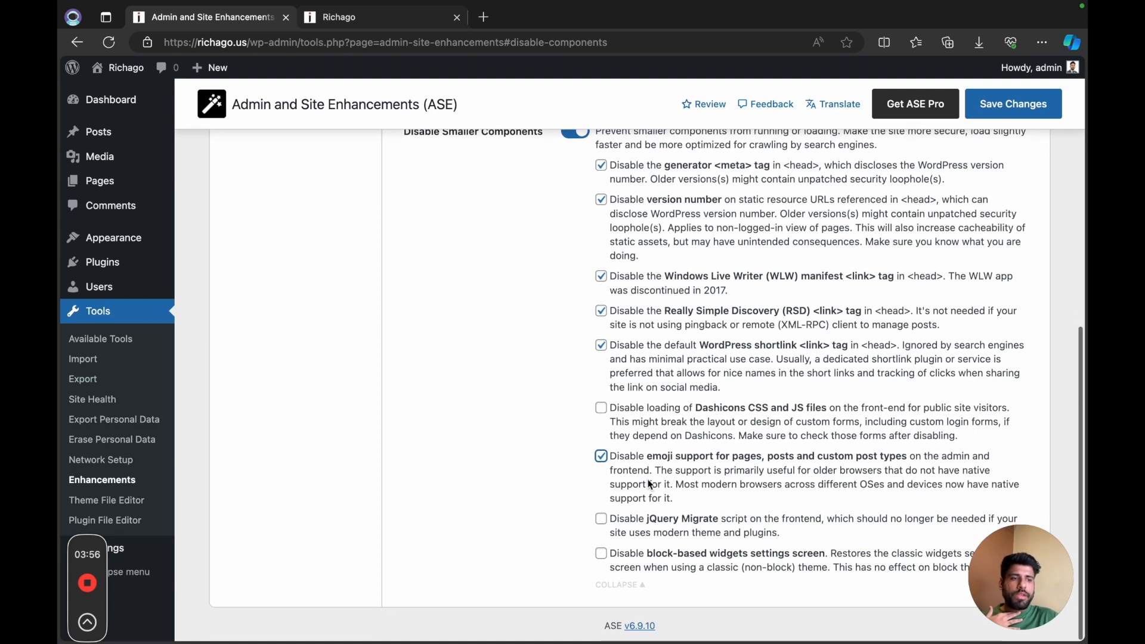
left_click(607, 529)
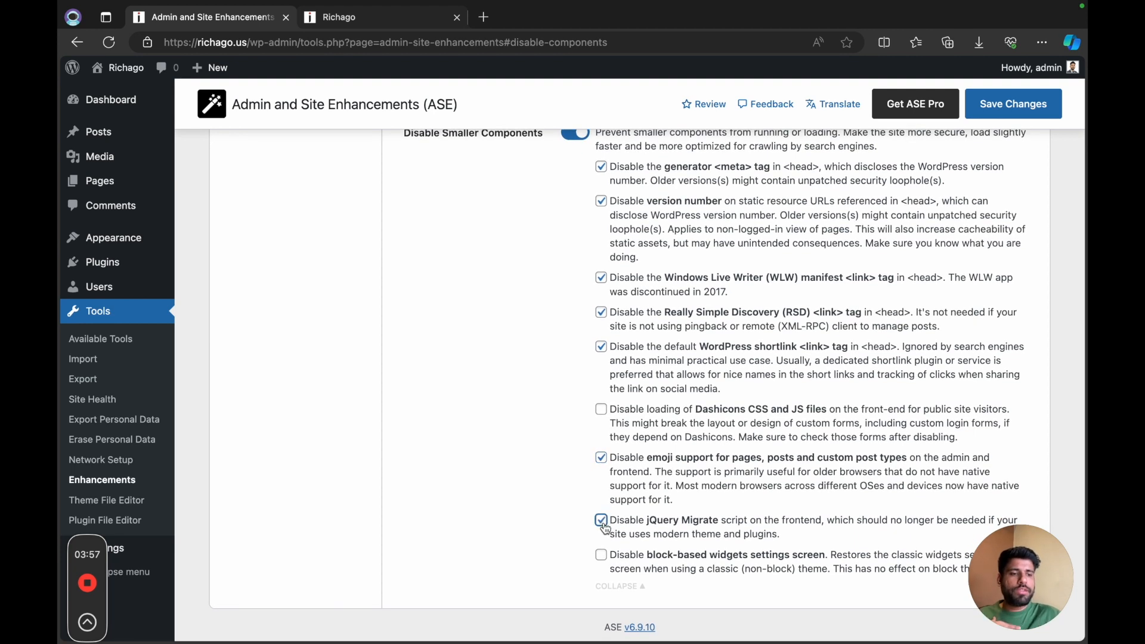
left_click(603, 557)
Step: Enable Disable XML-RPC in the Security settings
scroll(686, 535, "up", 5)
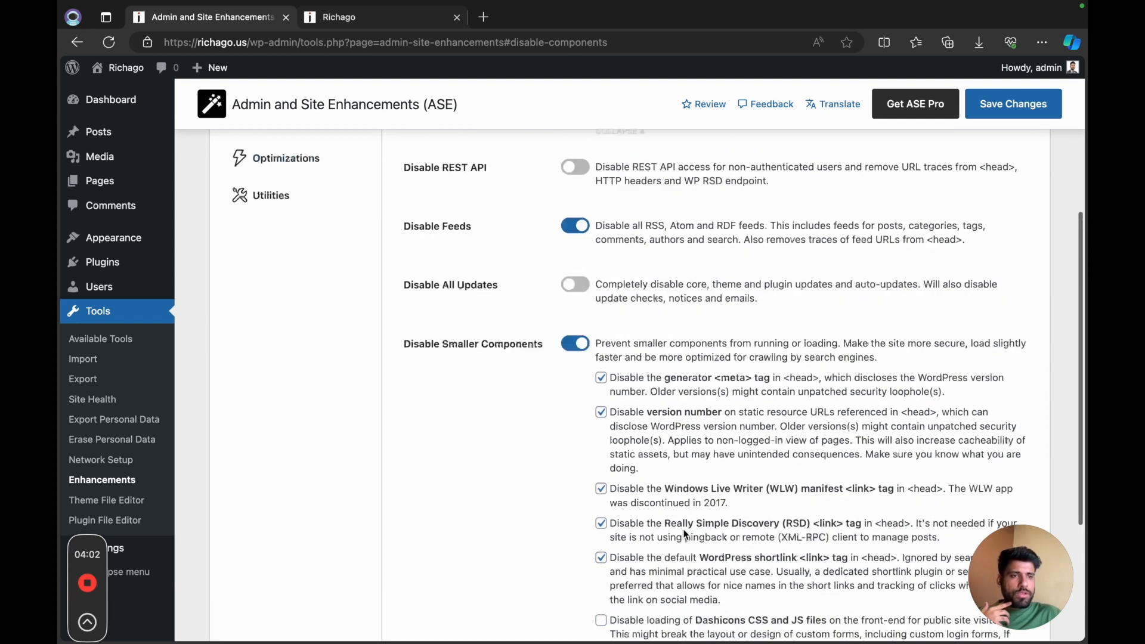
scroll(684, 533, "up", 5)
scroll(684, 529, "down", 1)
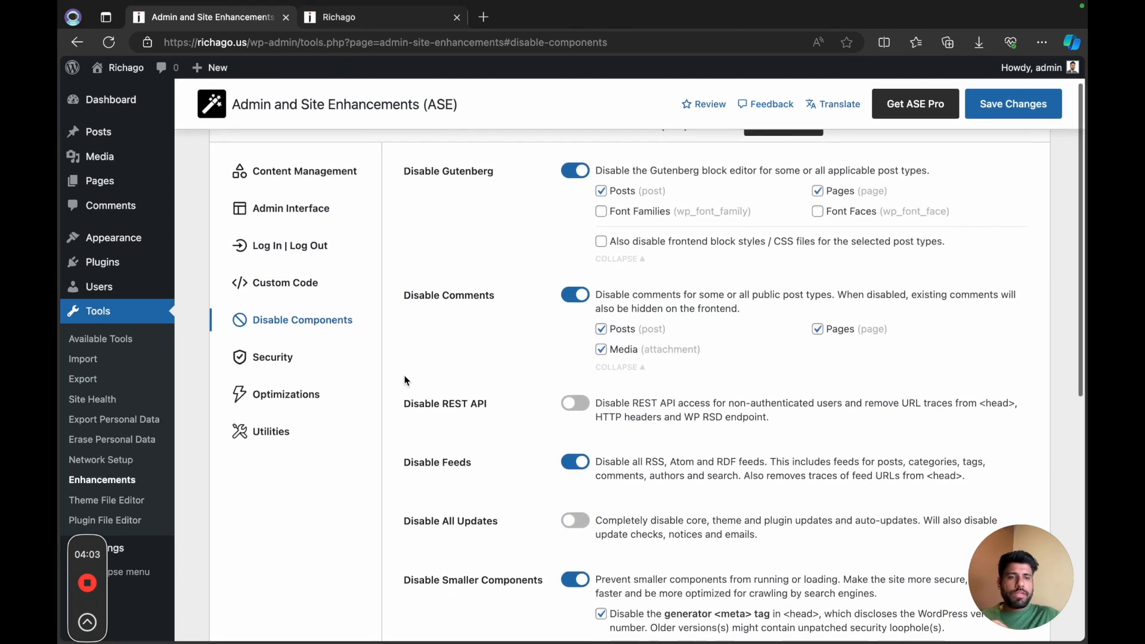
left_click(318, 363)
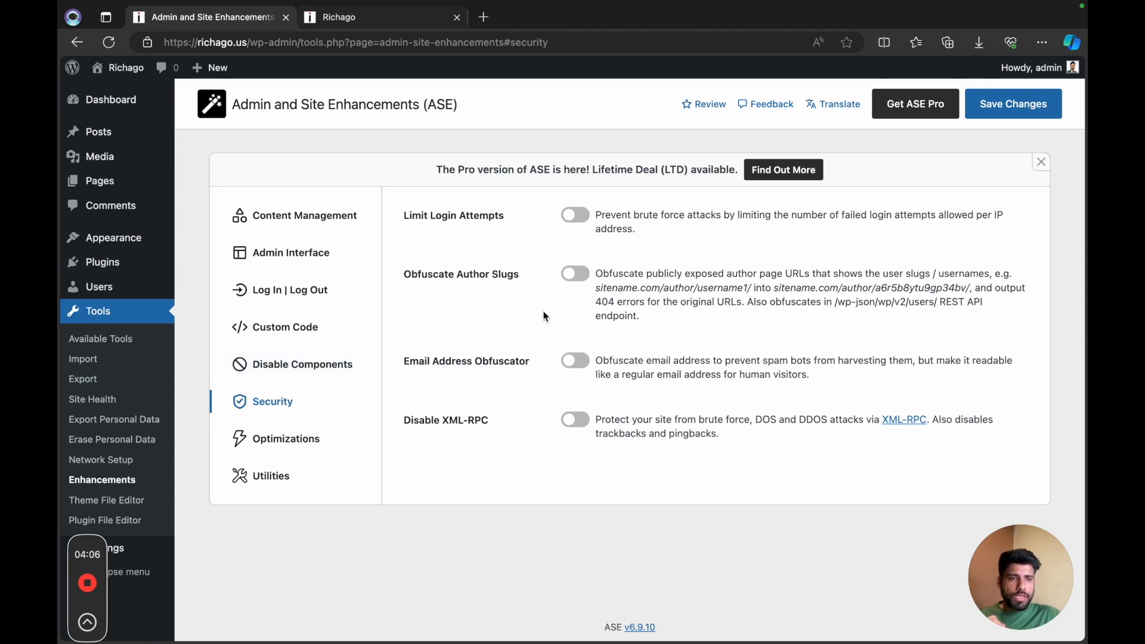
left_click(575, 420)
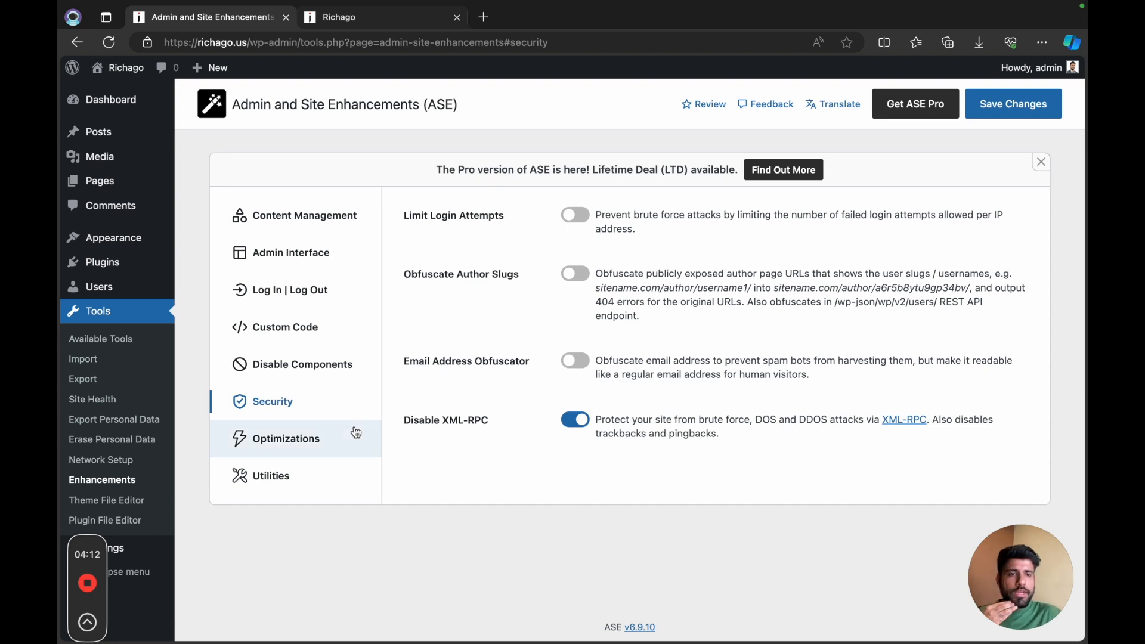
Step: Look over the Optimizations and Utilities settings, turning Email Delivery on briefly to view its sender and SMTP options
left_click(333, 439)
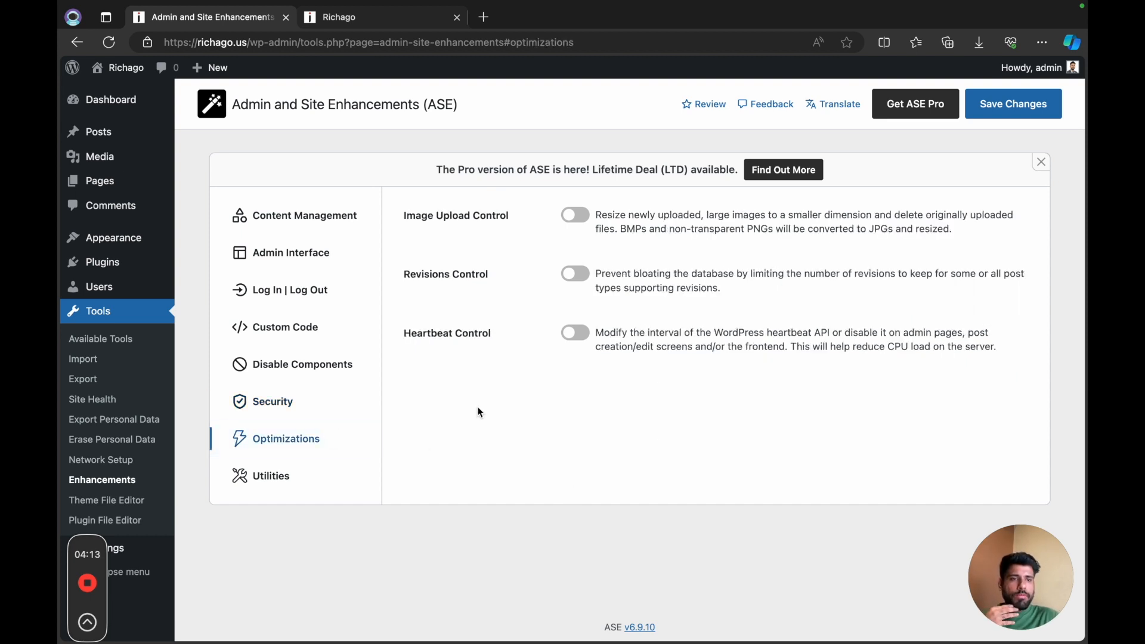
left_click(317, 476)
scroll(518, 367, "down", 1)
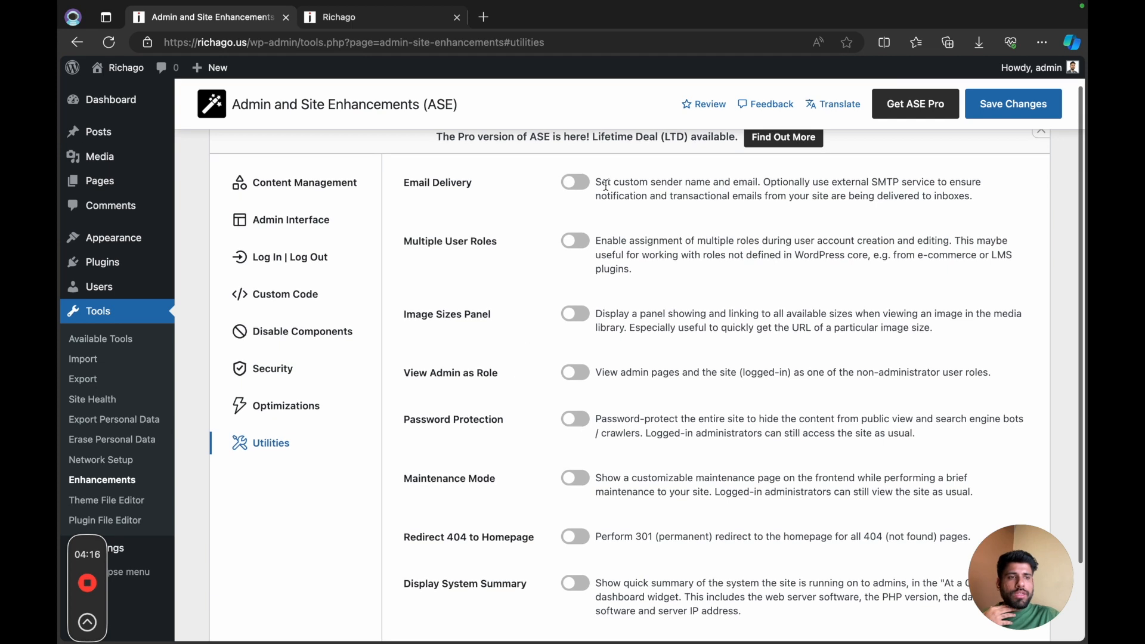
left_click(579, 184)
left_click(617, 235)
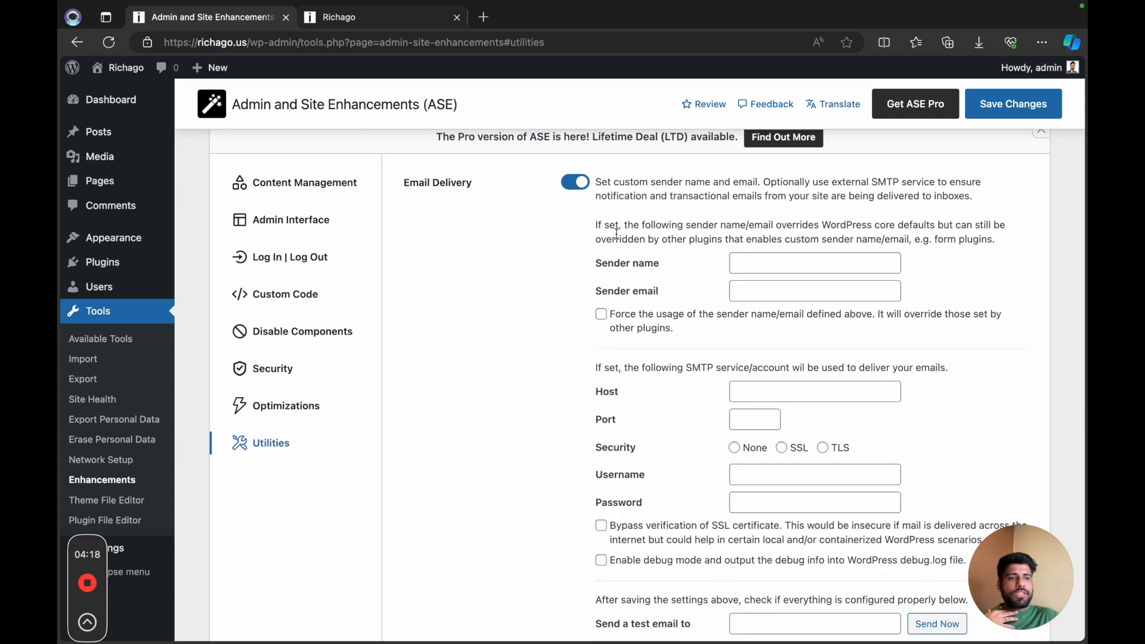
scroll(652, 283, "down", 2)
scroll(650, 279, "up", 3)
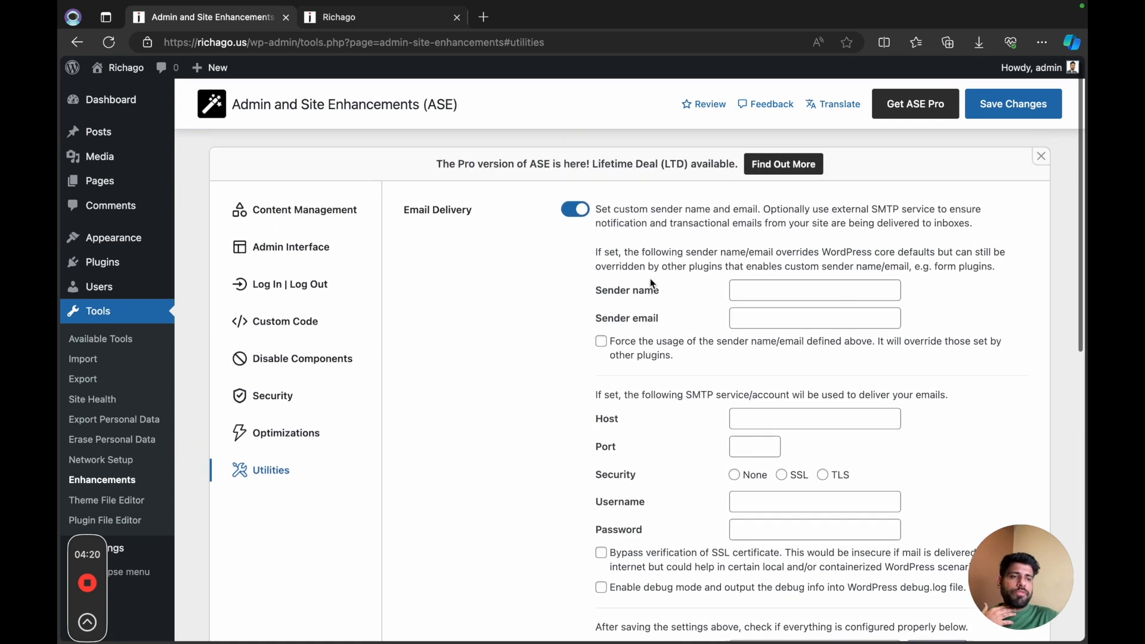
left_click(576, 216)
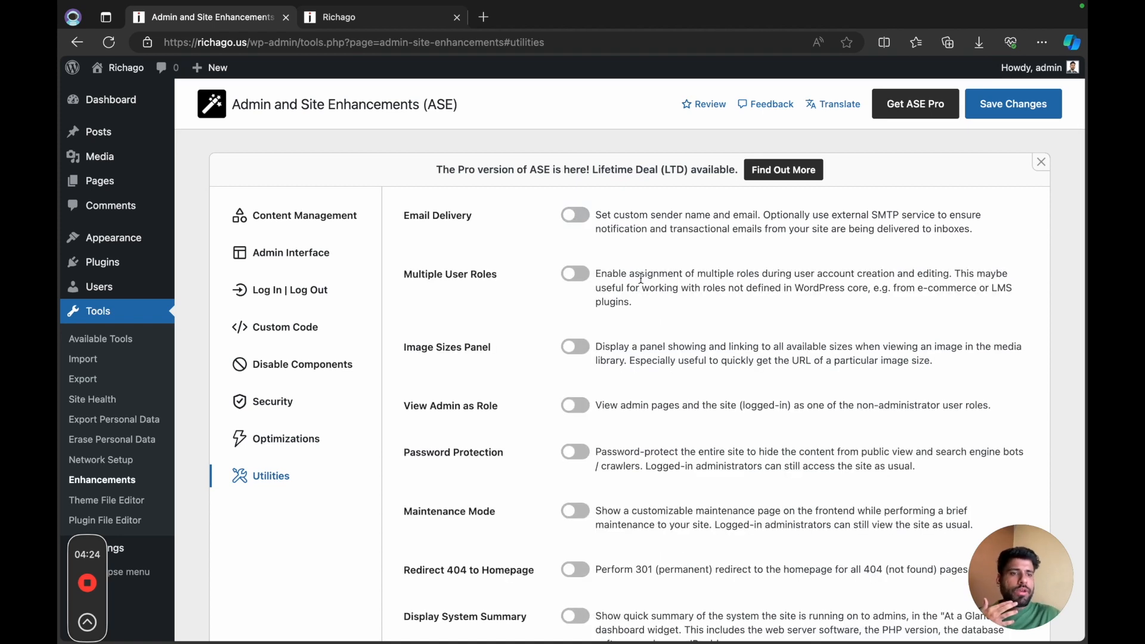
Step: Save the Admin and Site Enhancements settings and open the WordPress Dashboard to check the result
scroll(647, 276, "down", 2)
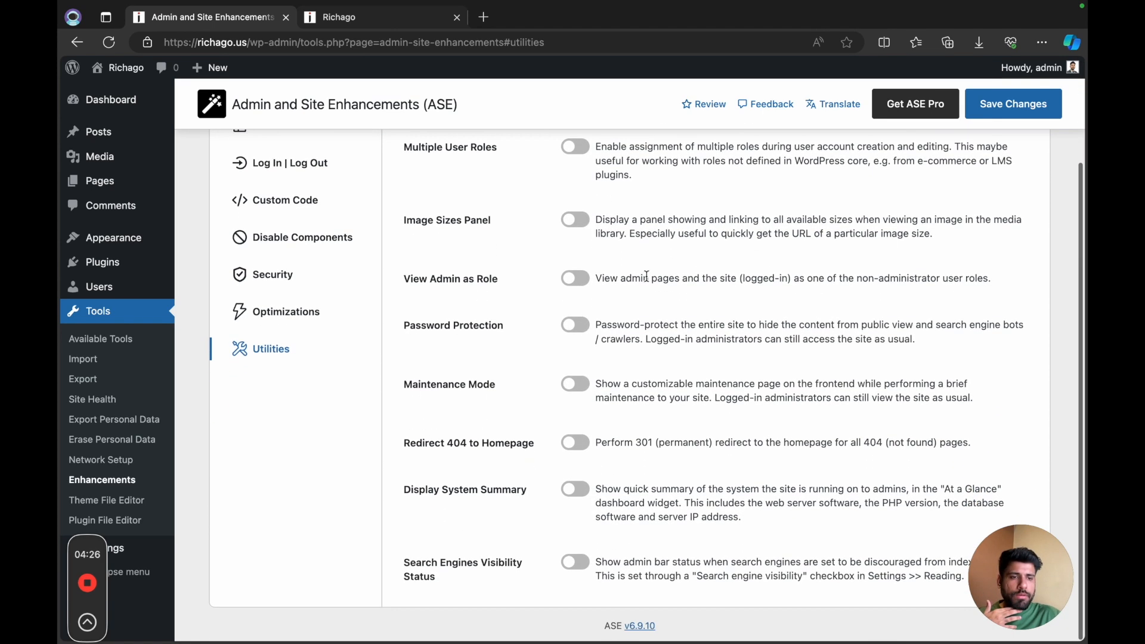
scroll(647, 276, "up", 2)
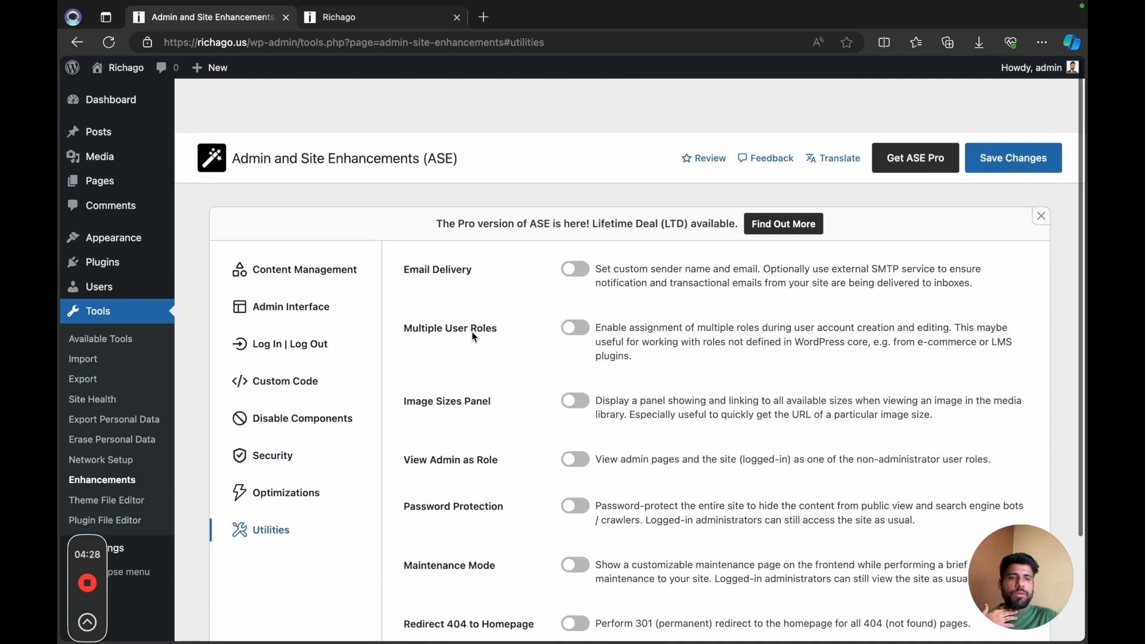
left_click(1014, 106)
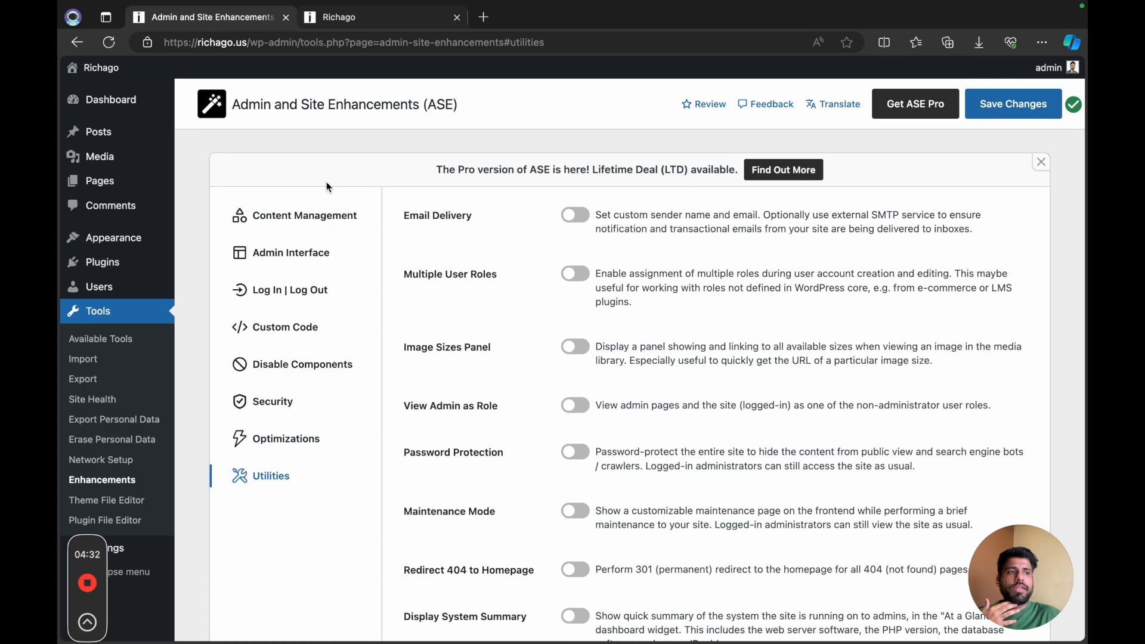
left_click(102, 100)
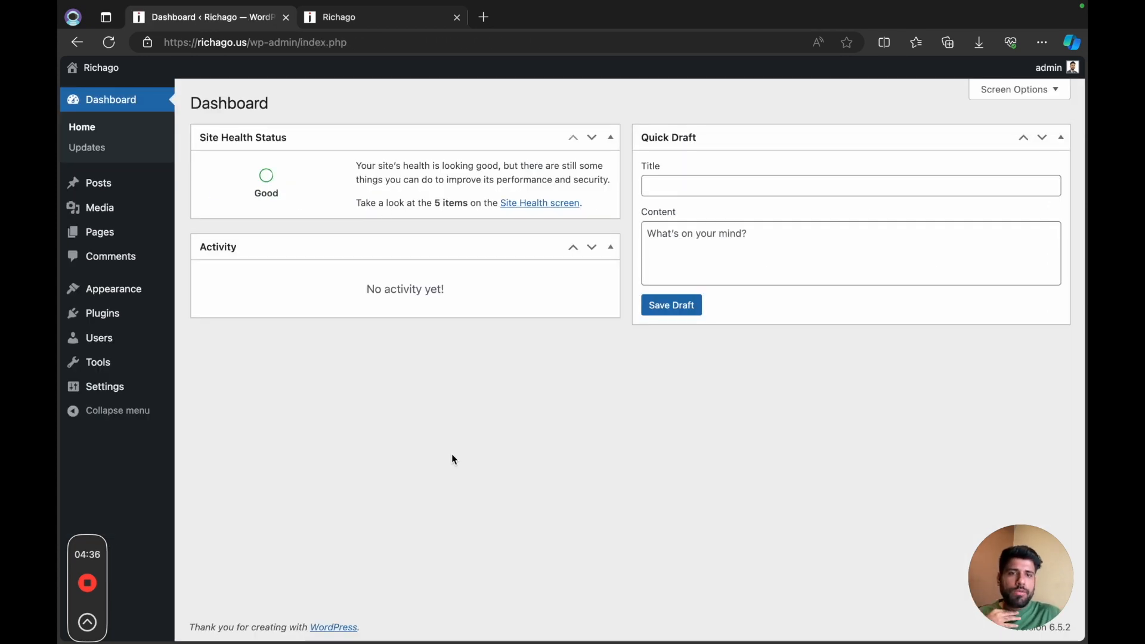
Step: Activate the Solid Security Basic plugin from the installed plugins list
mouse_move(137, 314)
left_click(219, 316)
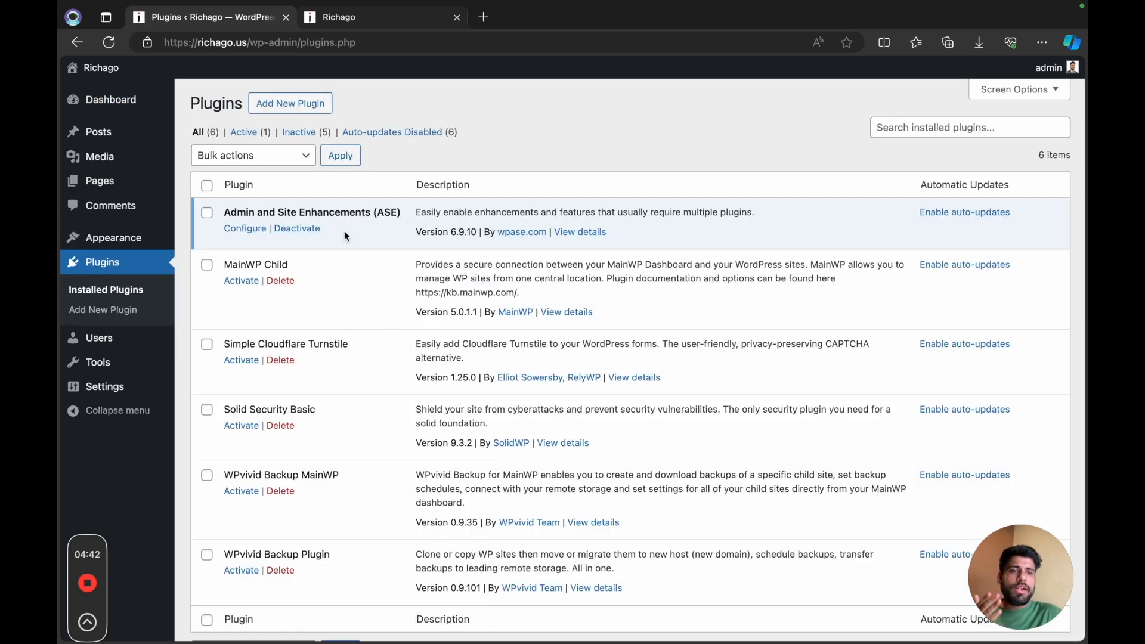
scroll(402, 300, "down", 2)
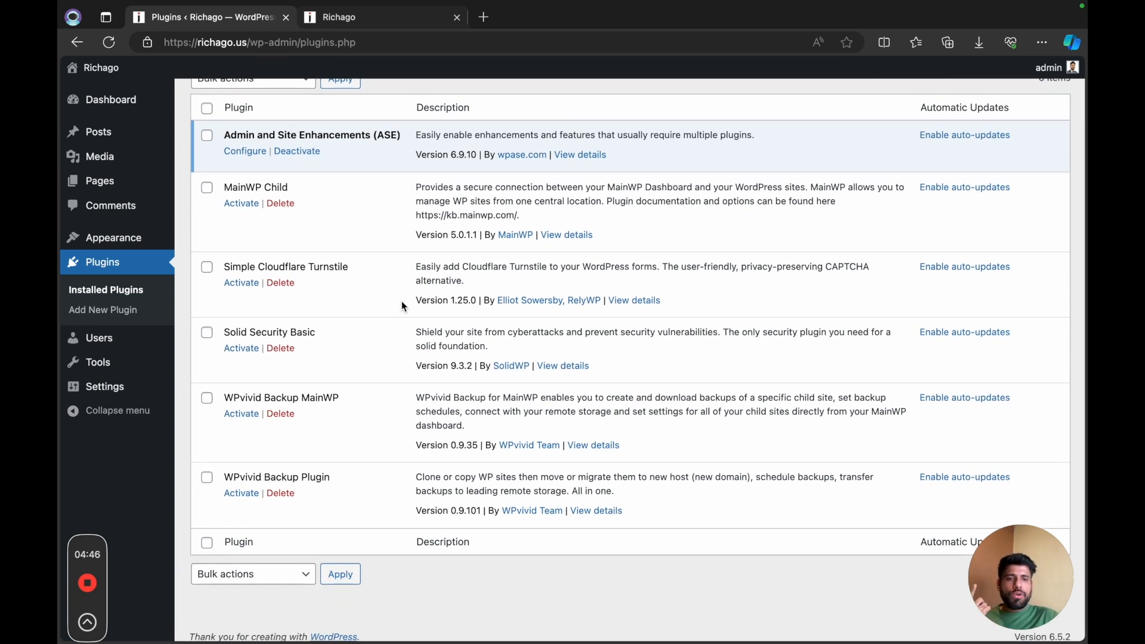
left_click(242, 349)
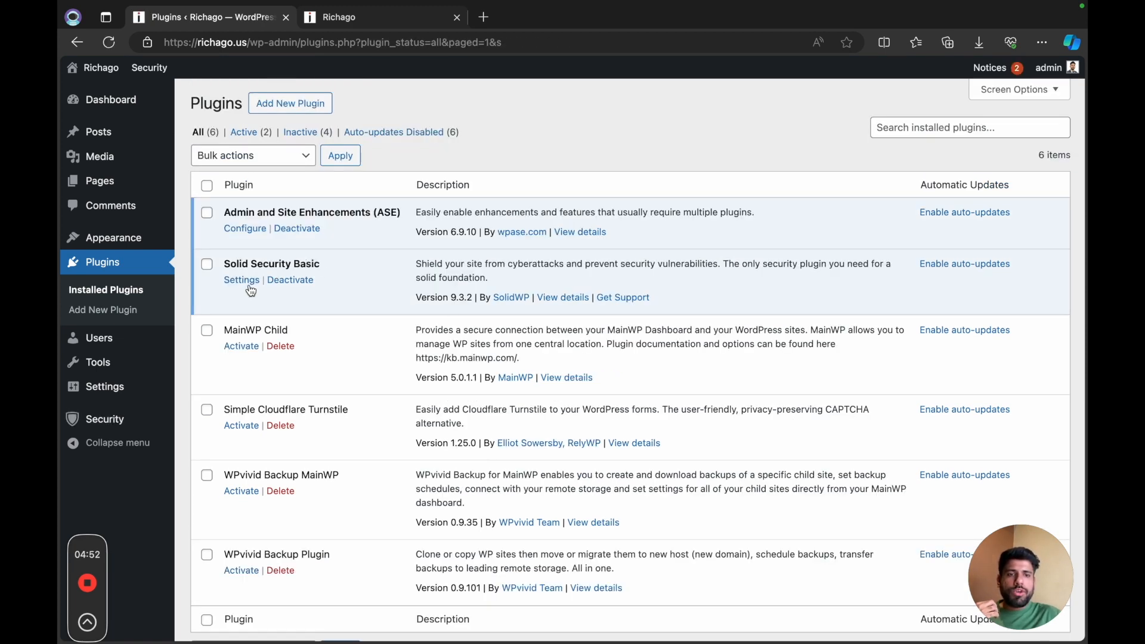
Step: Start the Solid Security setup, choose the Brochure website type and enable Security Check Pro
mouse_move(98, 419)
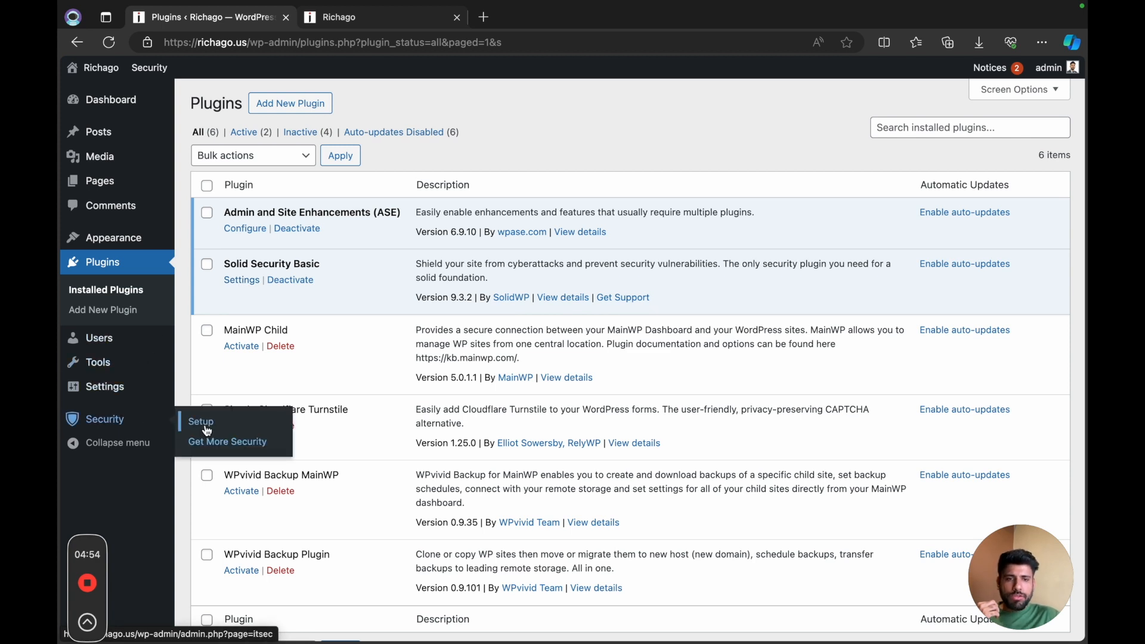
left_click(208, 430)
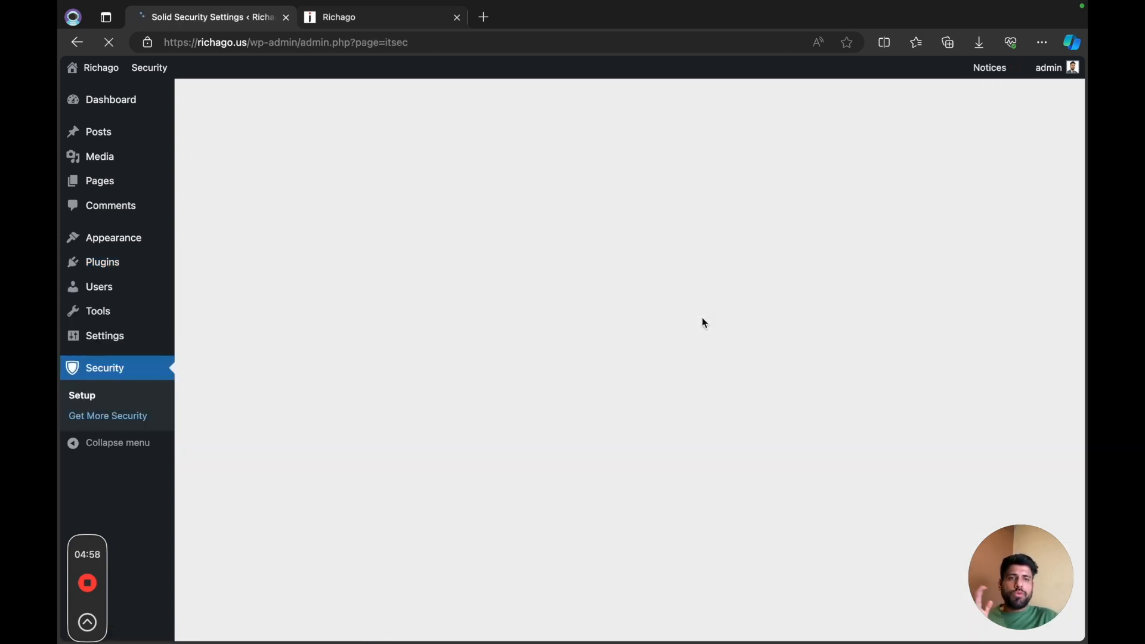
scroll(650, 404, "down", 4)
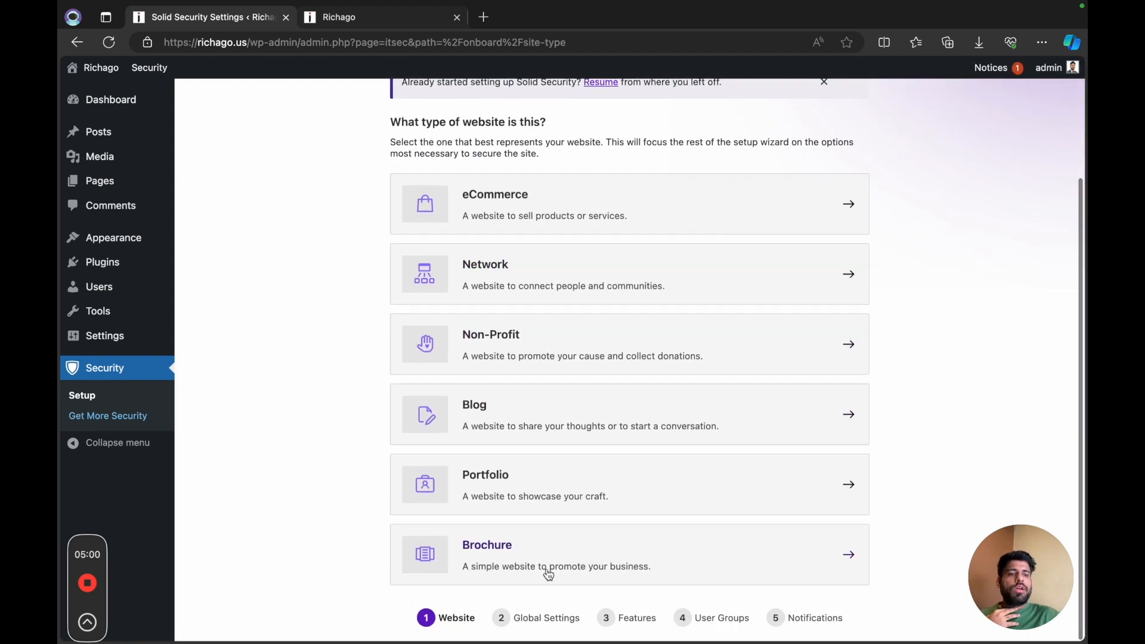
left_click(543, 568)
left_click(457, 399)
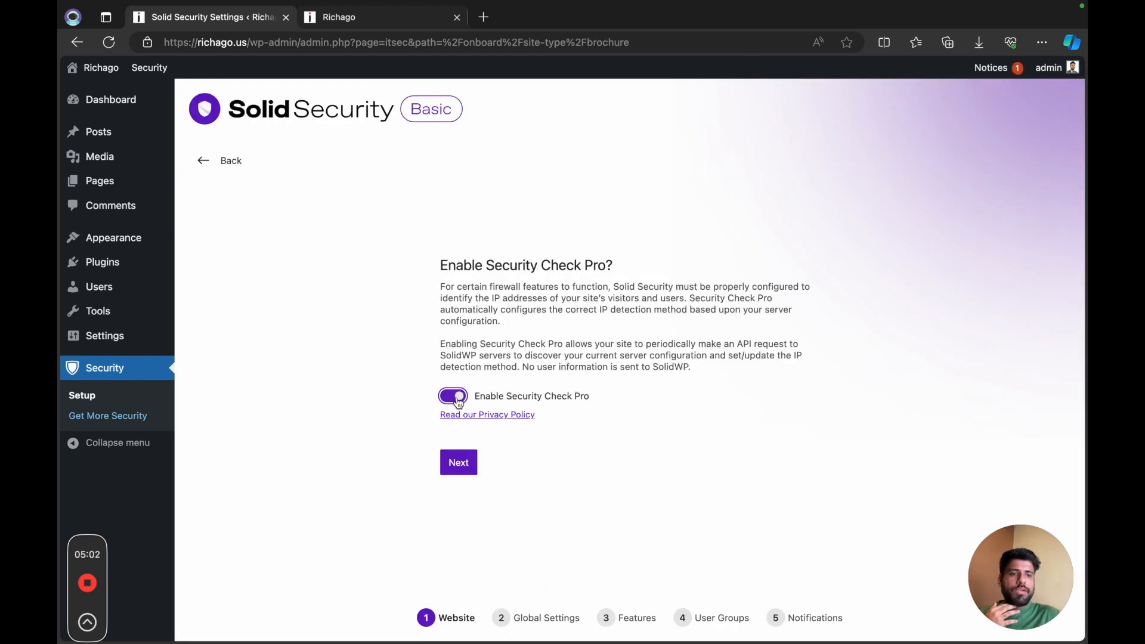
left_click(466, 473)
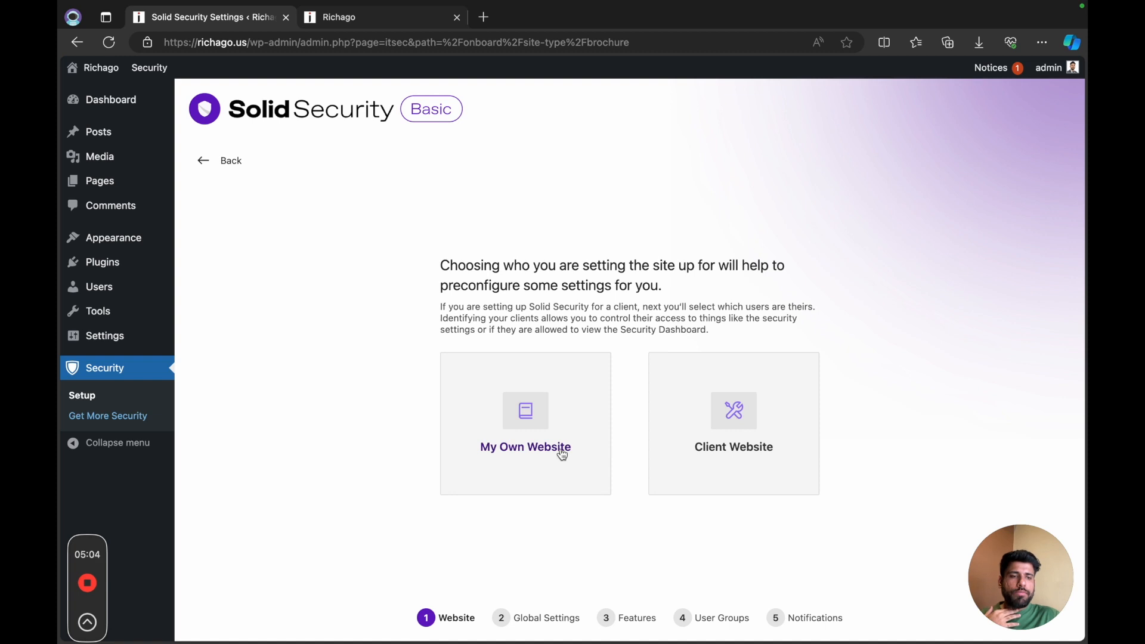
Step: Set the site up as My Own Website and enforce a password policy for its users
left_click(530, 439)
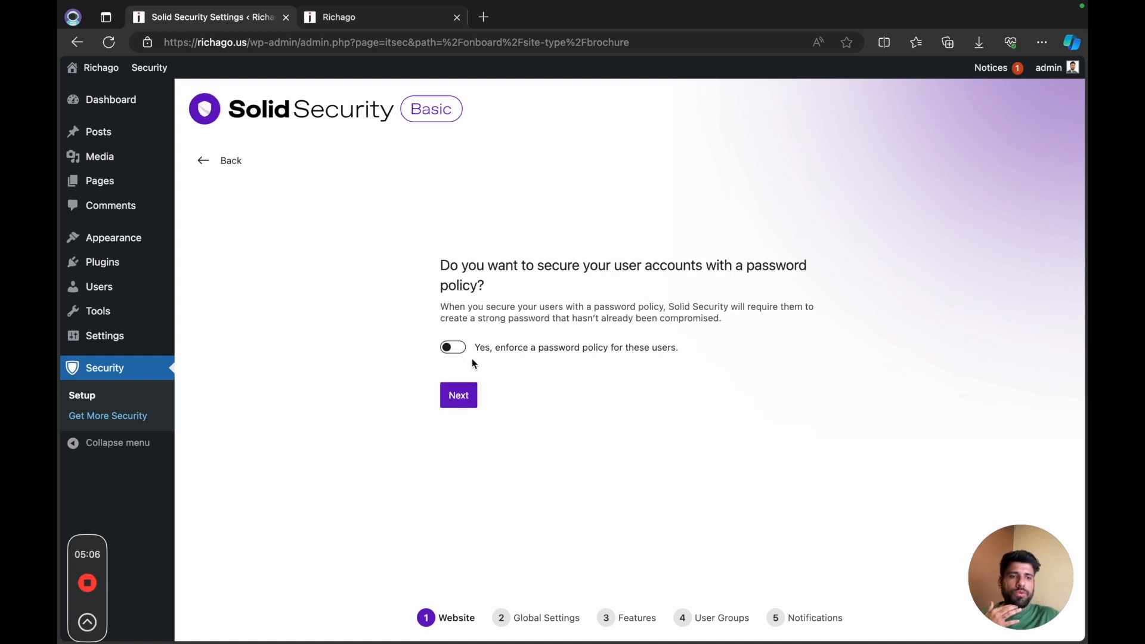
left_click(456, 349)
left_click(459, 396)
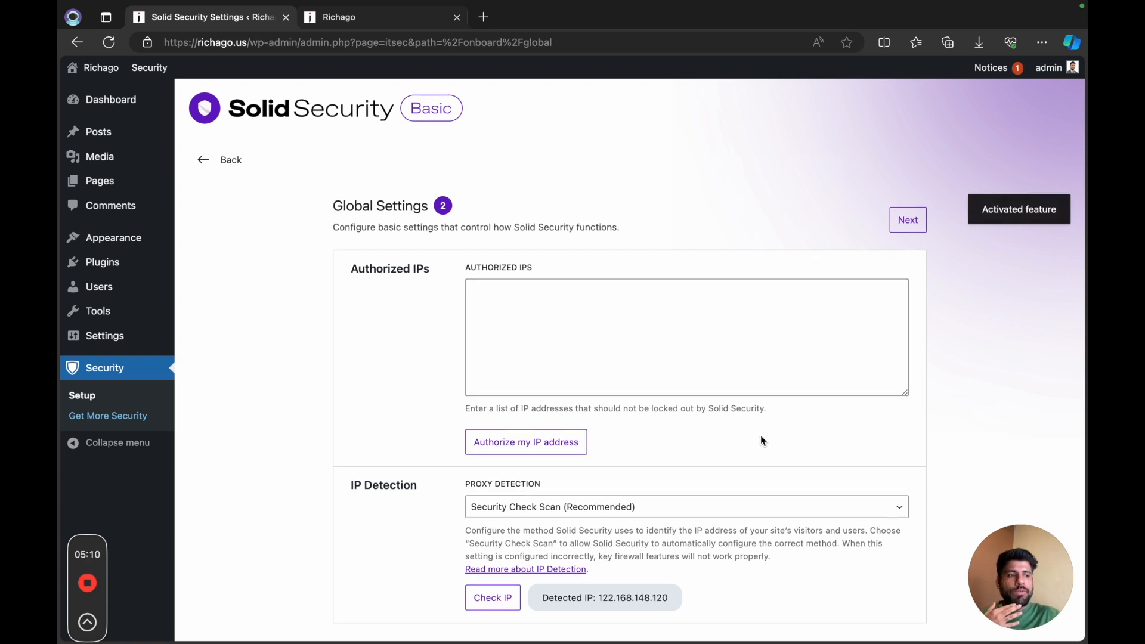
Step: Authorize the current IP address in Global Settings and enable Two-Factor under Login Security
scroll(760, 436, "down", 2)
left_click(585, 382)
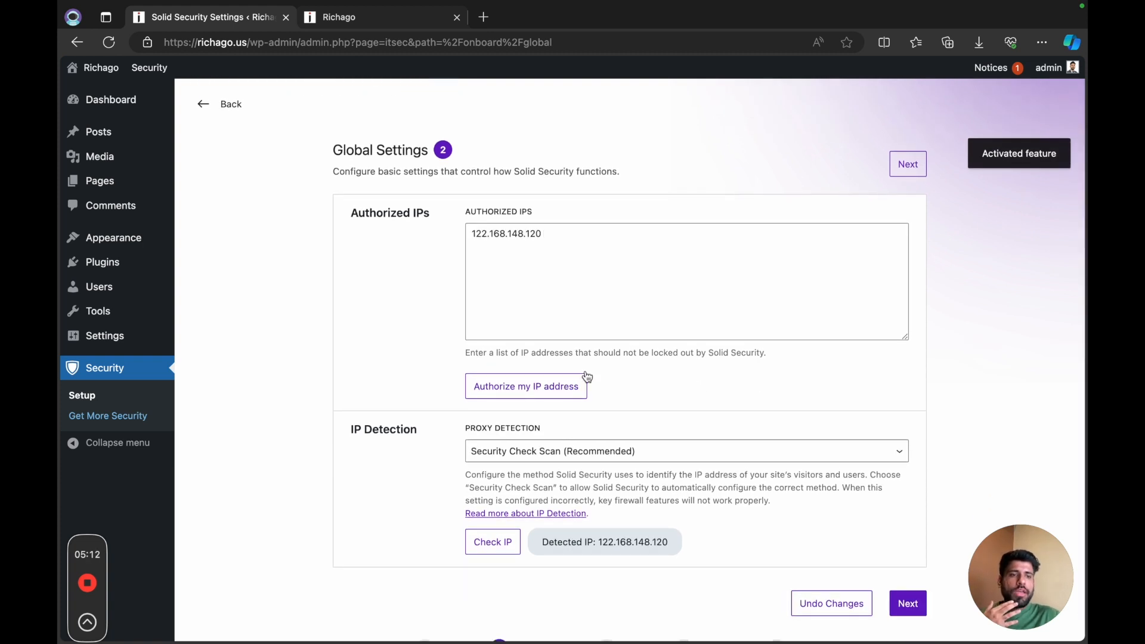
left_click(908, 603)
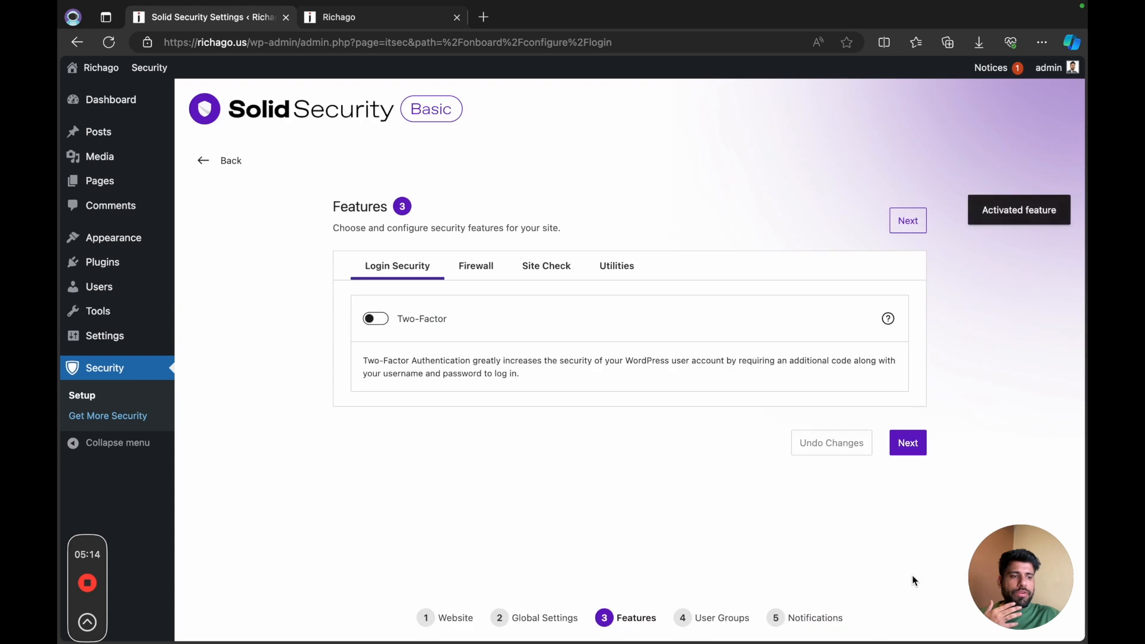
left_click(384, 326)
left_click(907, 446)
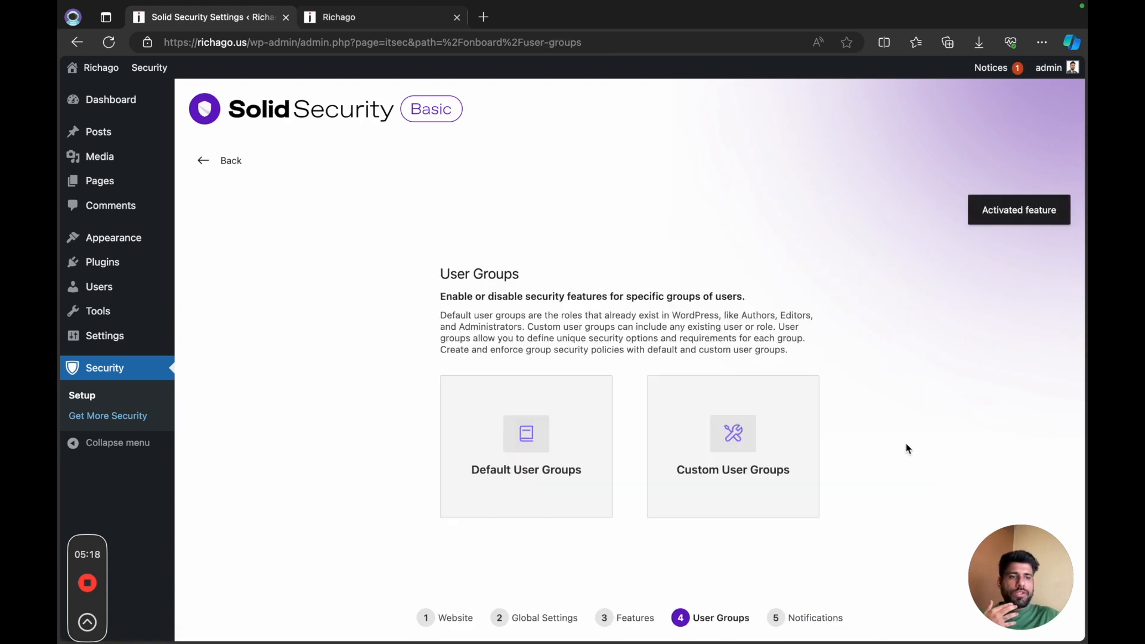
Step: Choose Default User Groups and accept the preset security features for the groups
left_click(536, 455)
scroll(552, 499, "down", 1)
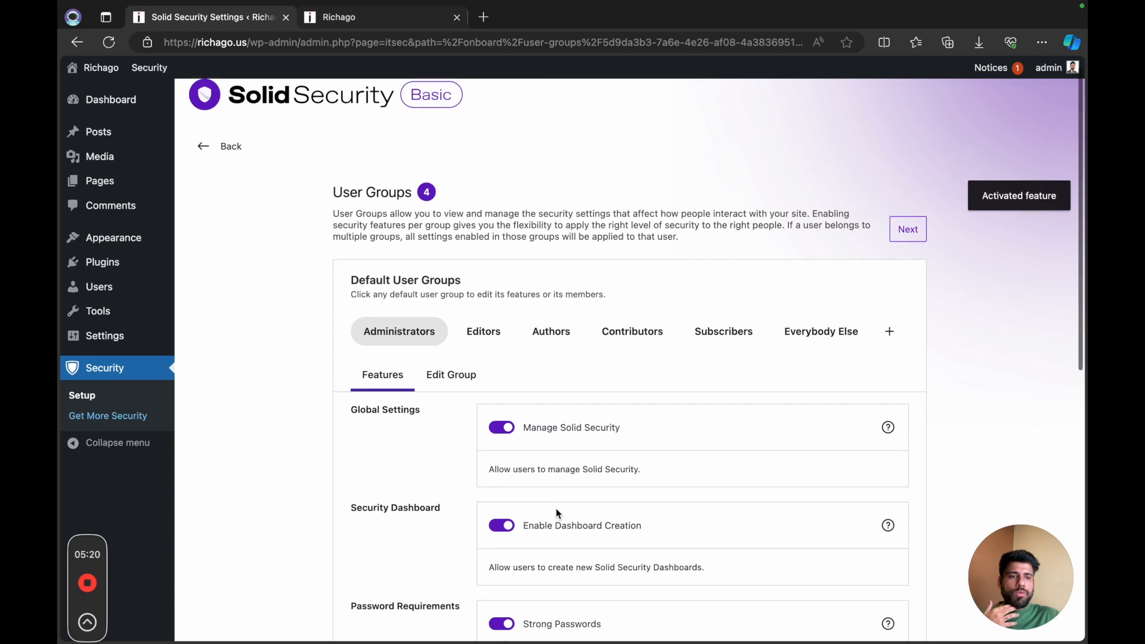
scroll(556, 514, "down", 10)
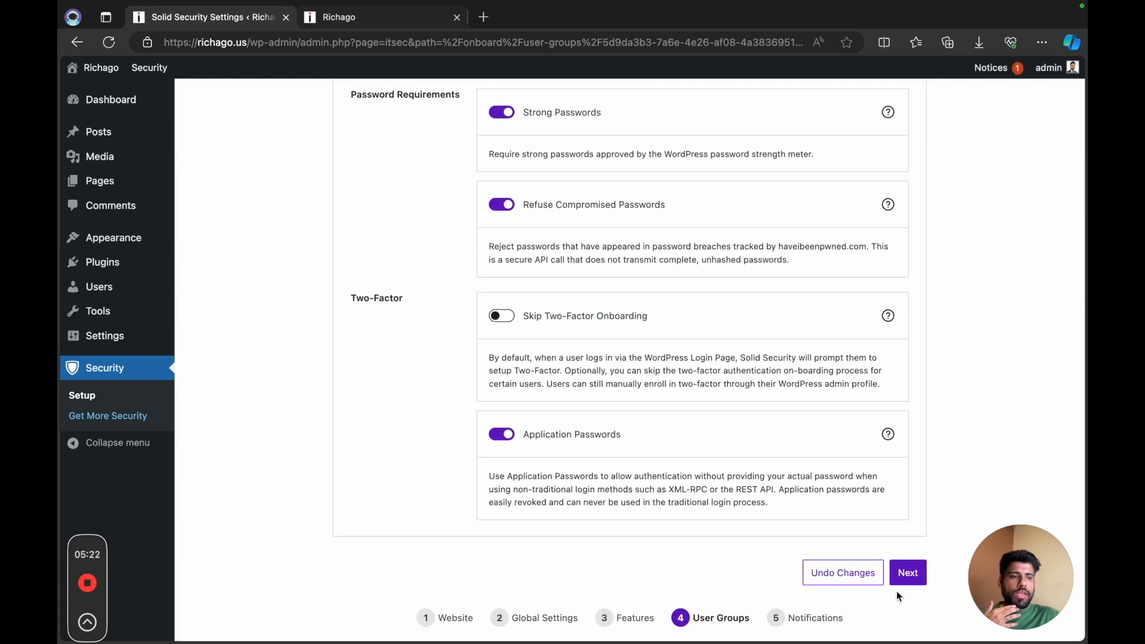
scroll(841, 429, "up", 9)
scroll(842, 432, "down", 8)
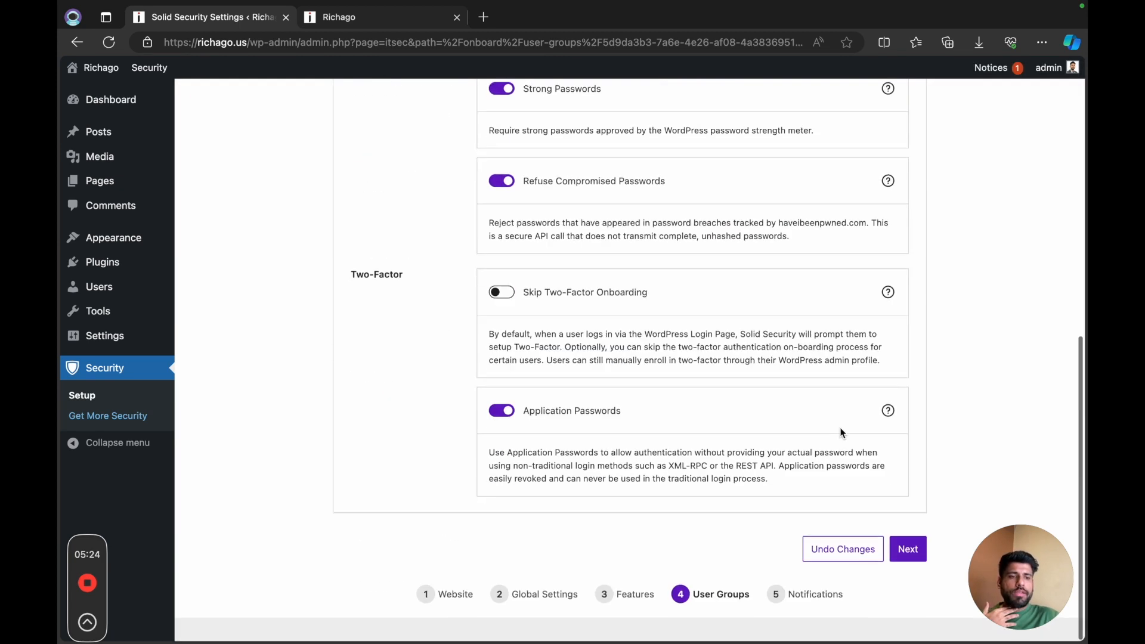
left_click(916, 580)
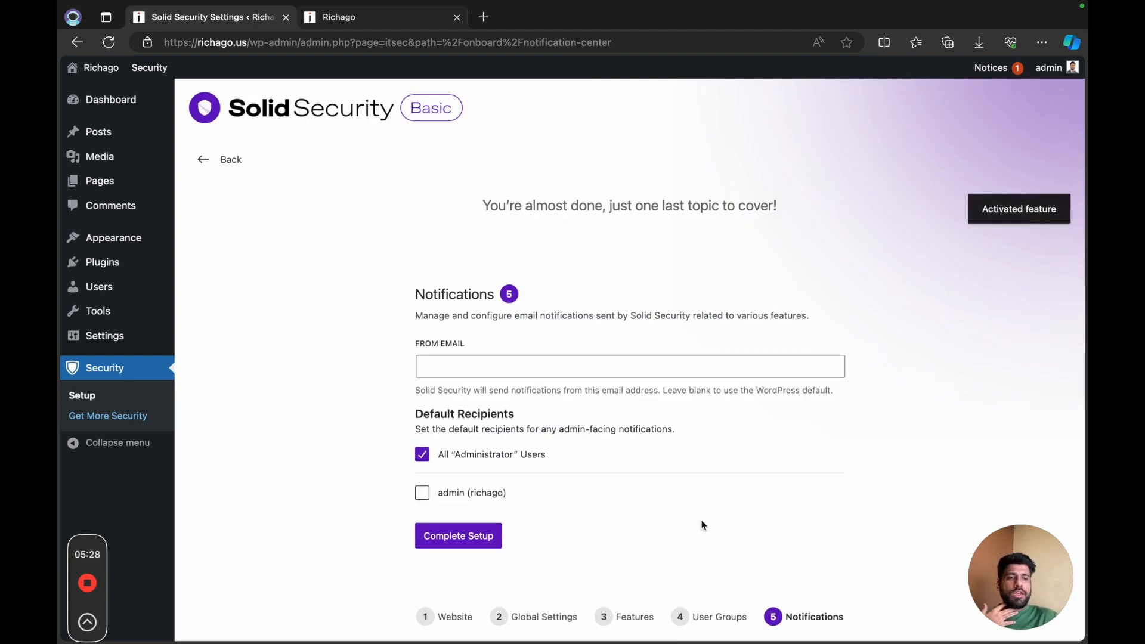
Step: Complete the security setup with the default notification options, then open the plugin settings and skip the data-sharing invitation
left_click(481, 537)
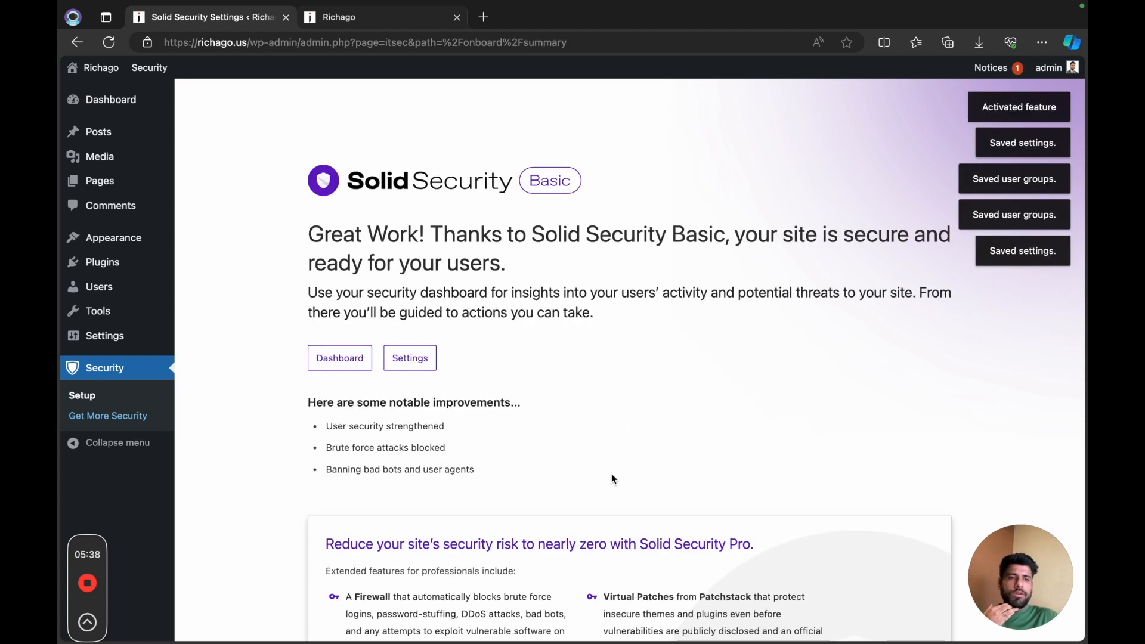
scroll(611, 474, "down", 1)
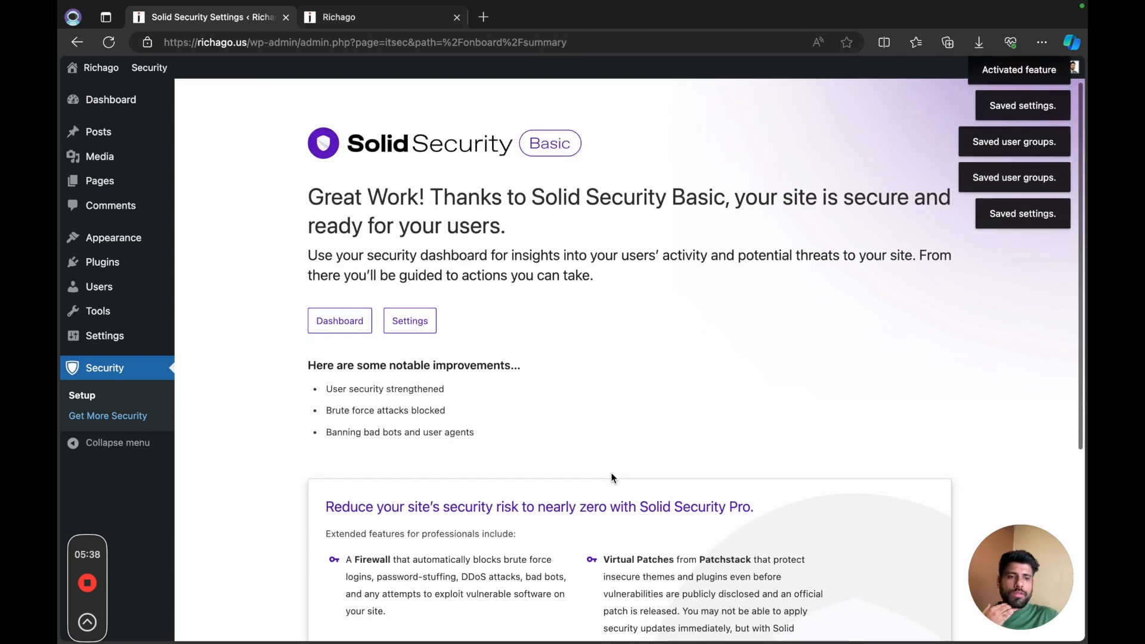
left_click(424, 327)
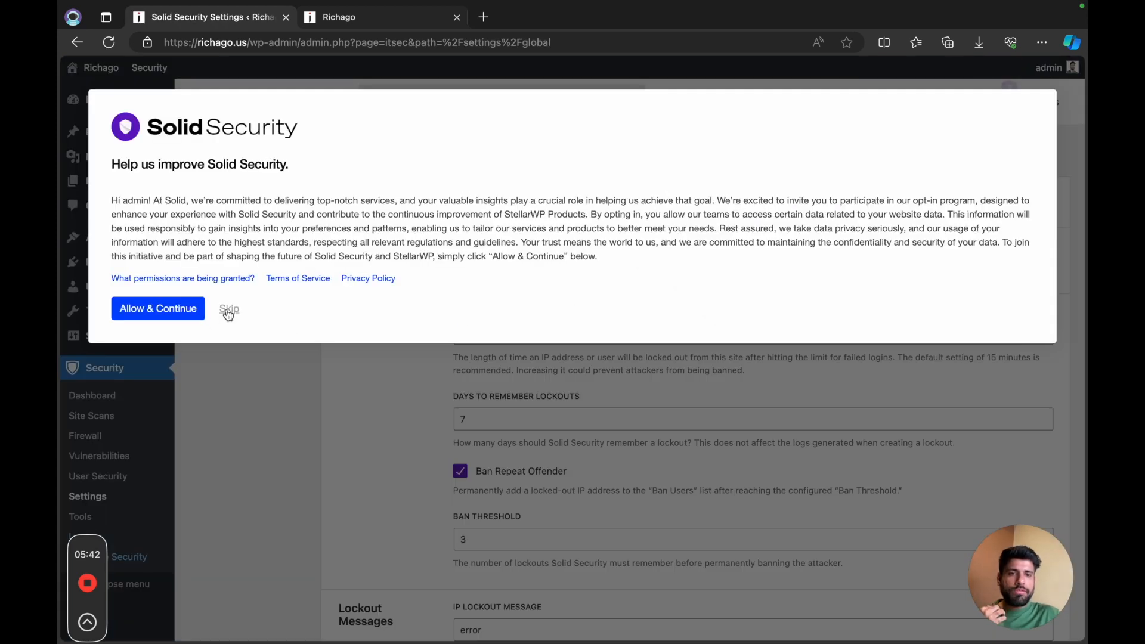
left_click(232, 314)
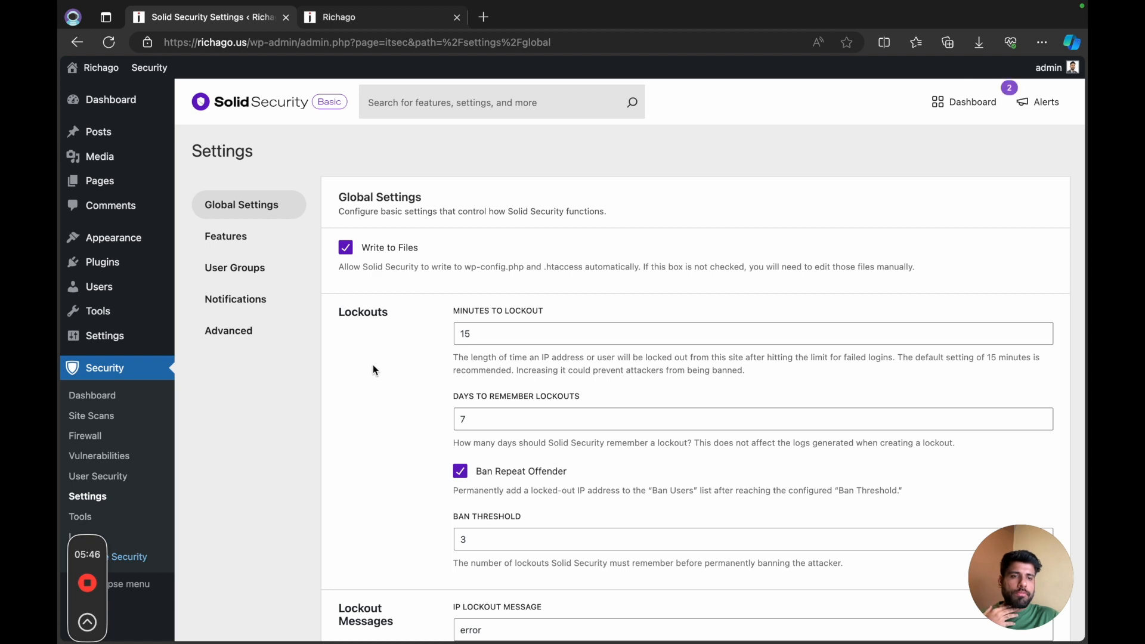
Step: Turn on Hide Security Menu in Admin Bar in the Global Settings
scroll(409, 358, "down", 7)
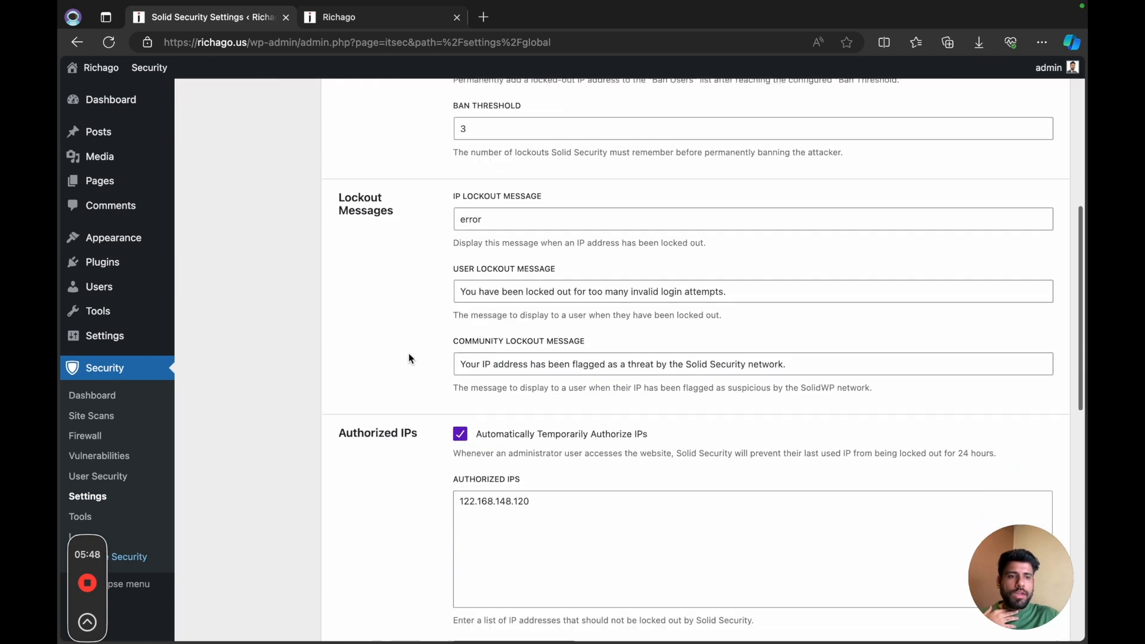
scroll(409, 358, "down", 10)
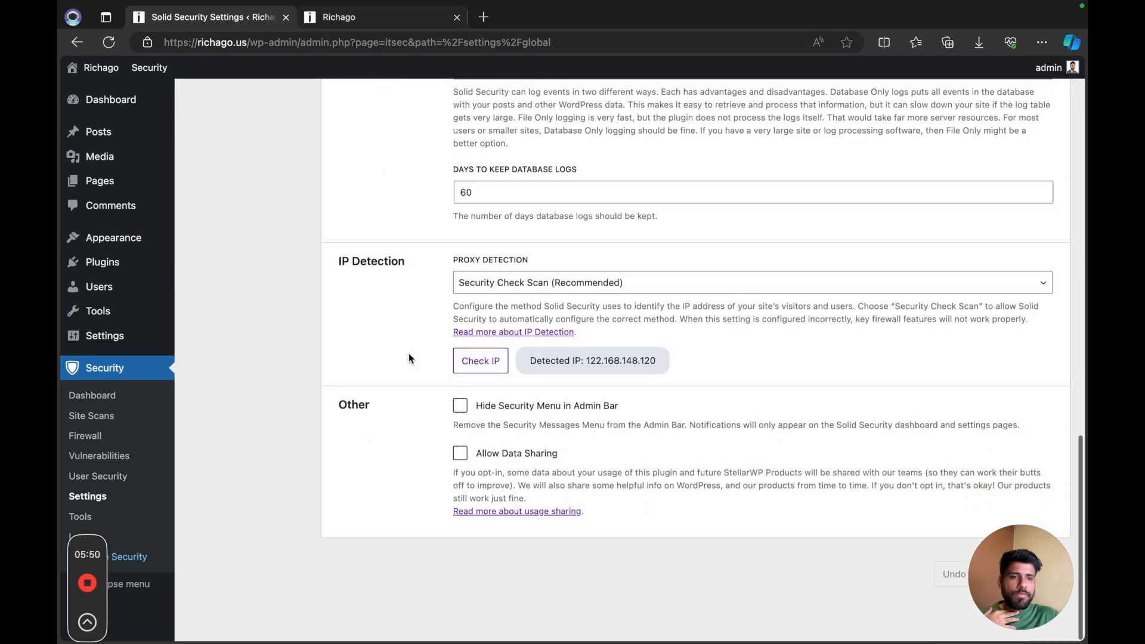
left_click(460, 416)
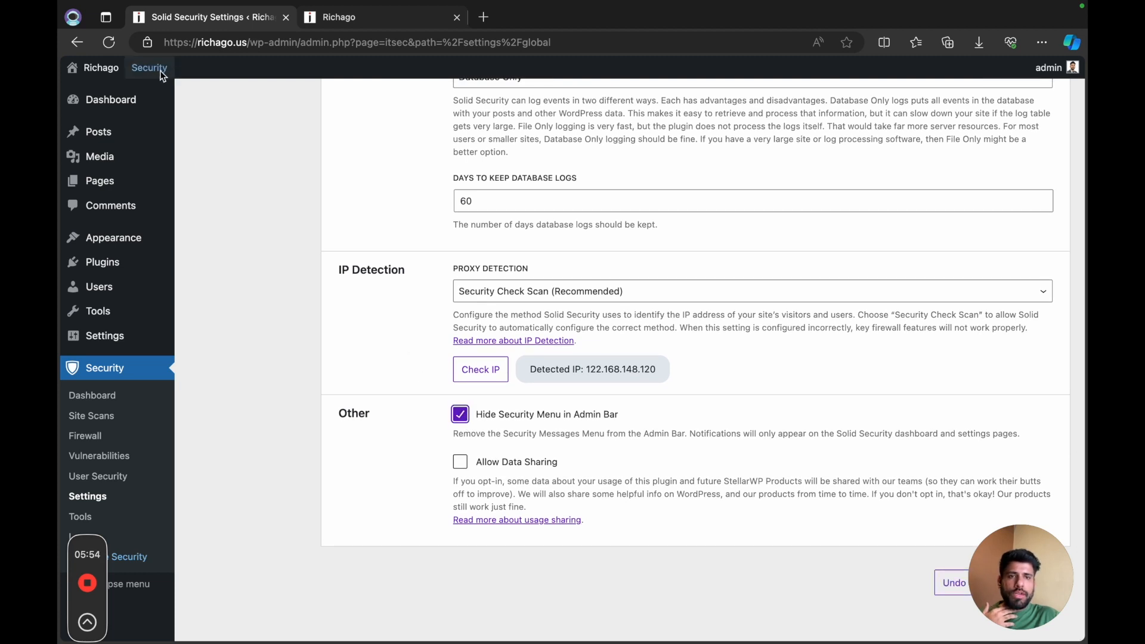
scroll(463, 474, "up", 16)
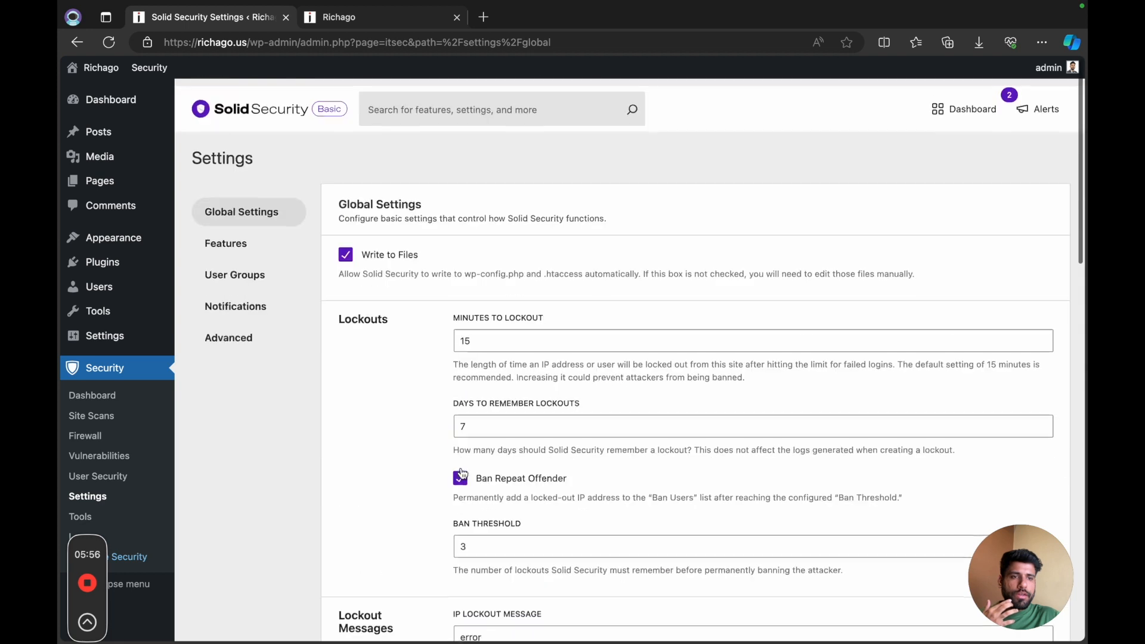
scroll(463, 475, "down", 16)
scroll(463, 474, "up", 15)
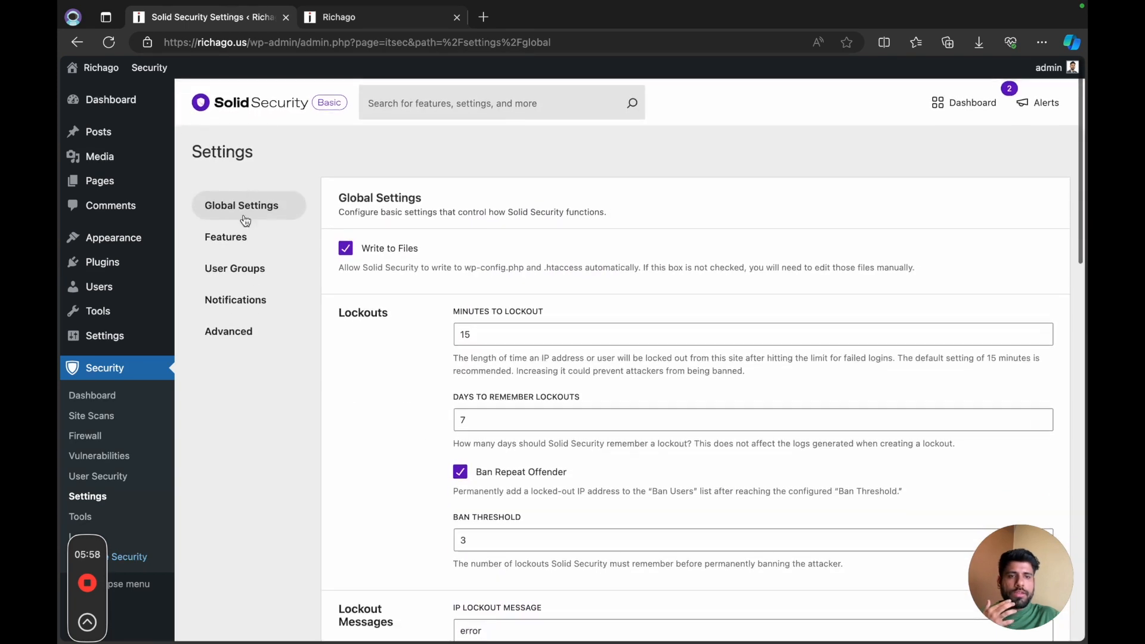
Step: Review the Login Security and Firewall features, then enable File Change and Site Scan Scheduling under Site Check
left_click(210, 236)
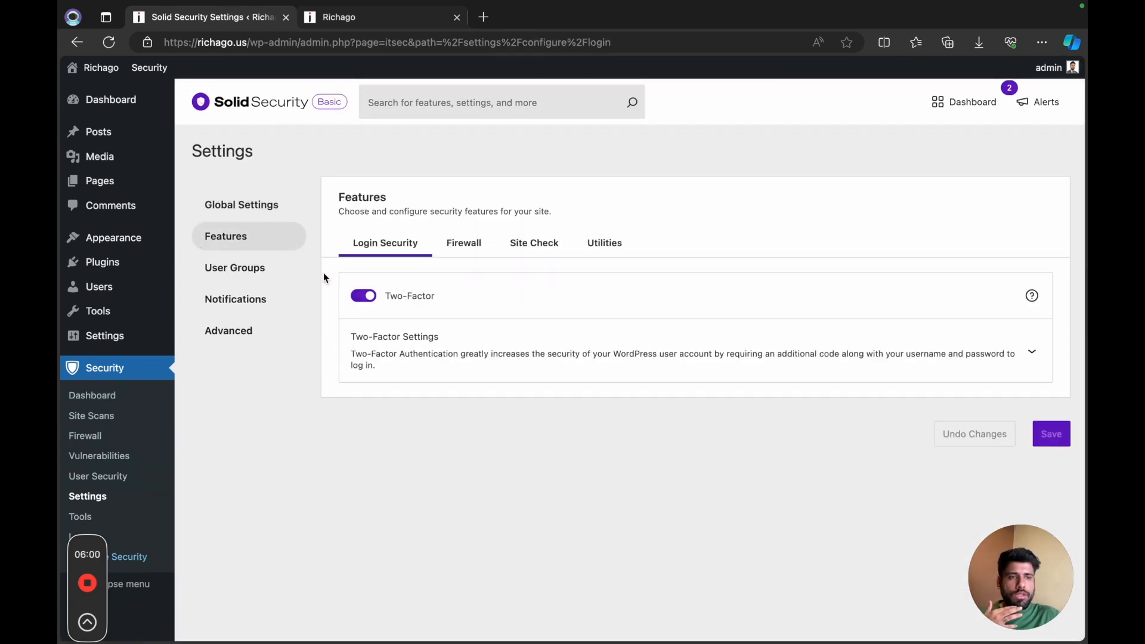
left_click(450, 250)
scroll(509, 388, "down", 4)
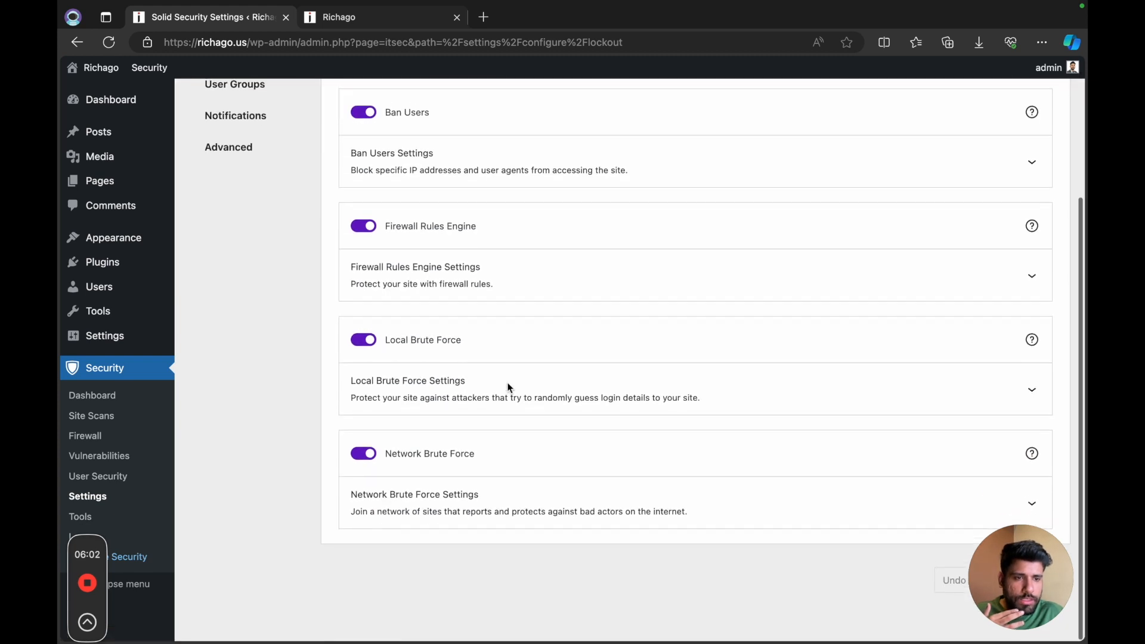
scroll(509, 388, "up", 4)
scroll(508, 389, "down", 1)
left_click(535, 243)
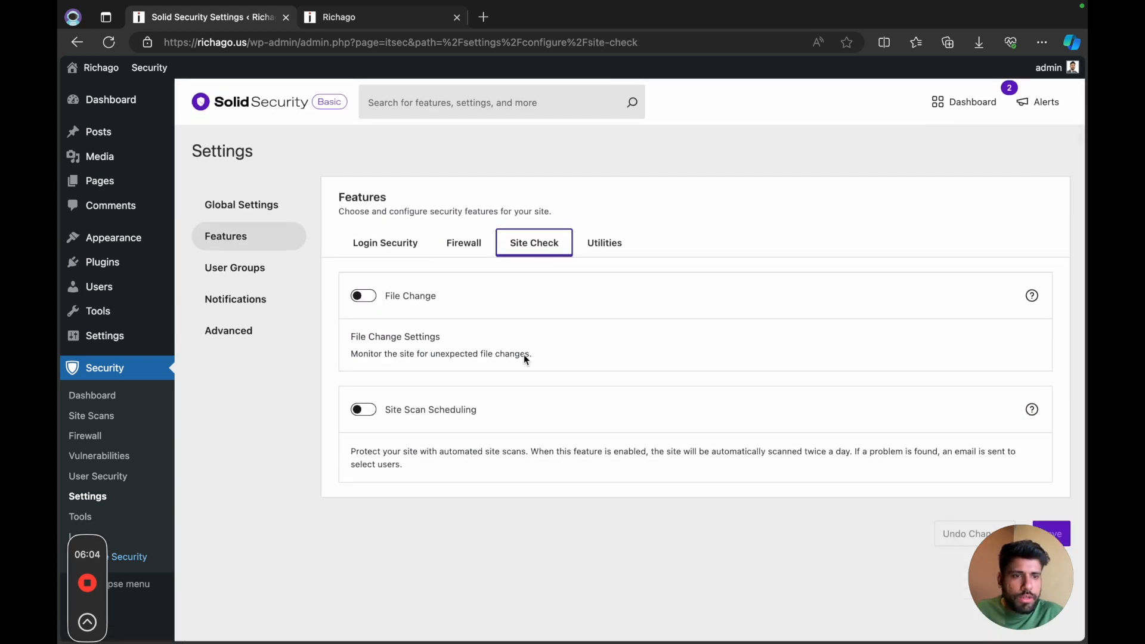
left_click(401, 317)
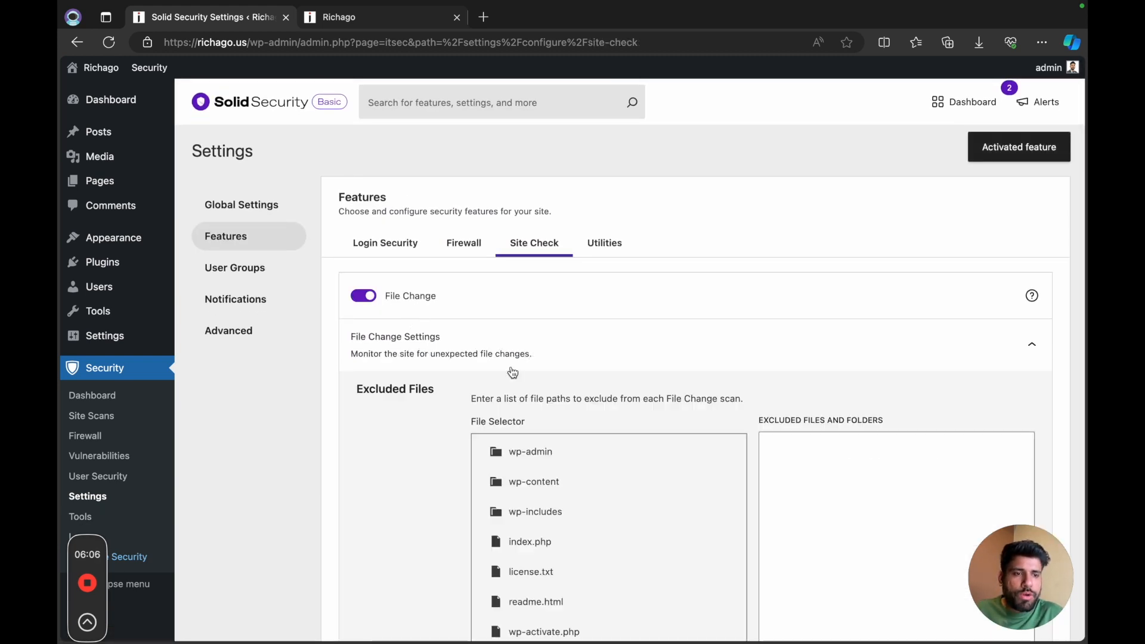
scroll(512, 373, "down", 8)
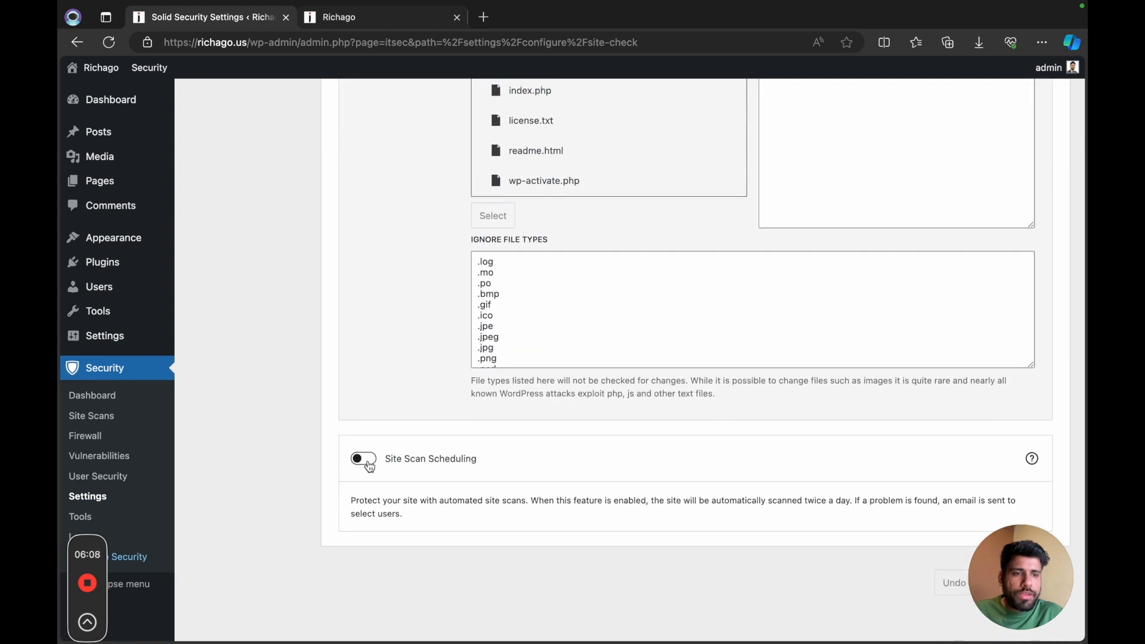
left_click(370, 467)
scroll(546, 474, "up", 8)
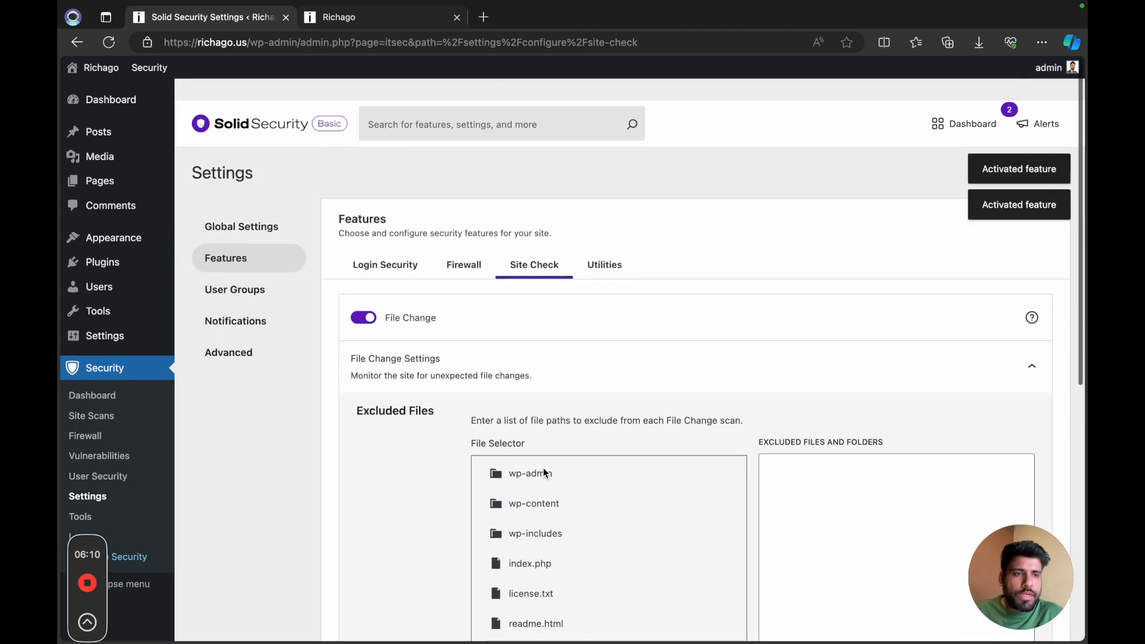
Step: Enable Enforce SSL among the Utilities features
left_click(605, 243)
left_click(365, 296)
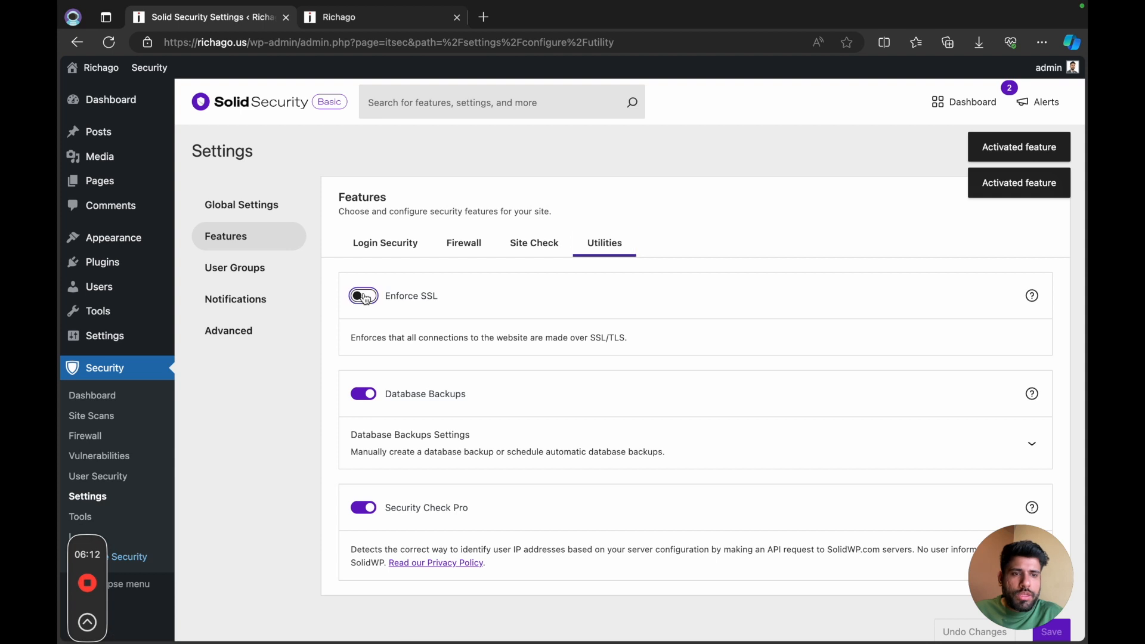
scroll(561, 374, "down", 2)
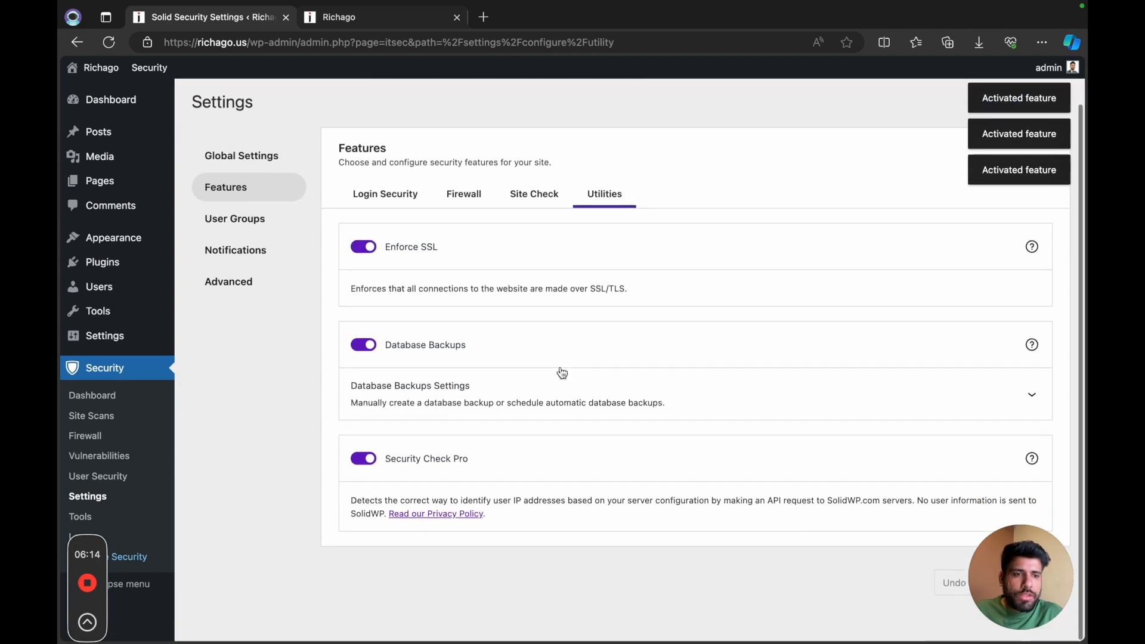
Step: Look through the User Groups and Notifications settings, then enable Hide Backend in the Advanced settings
left_click(253, 230)
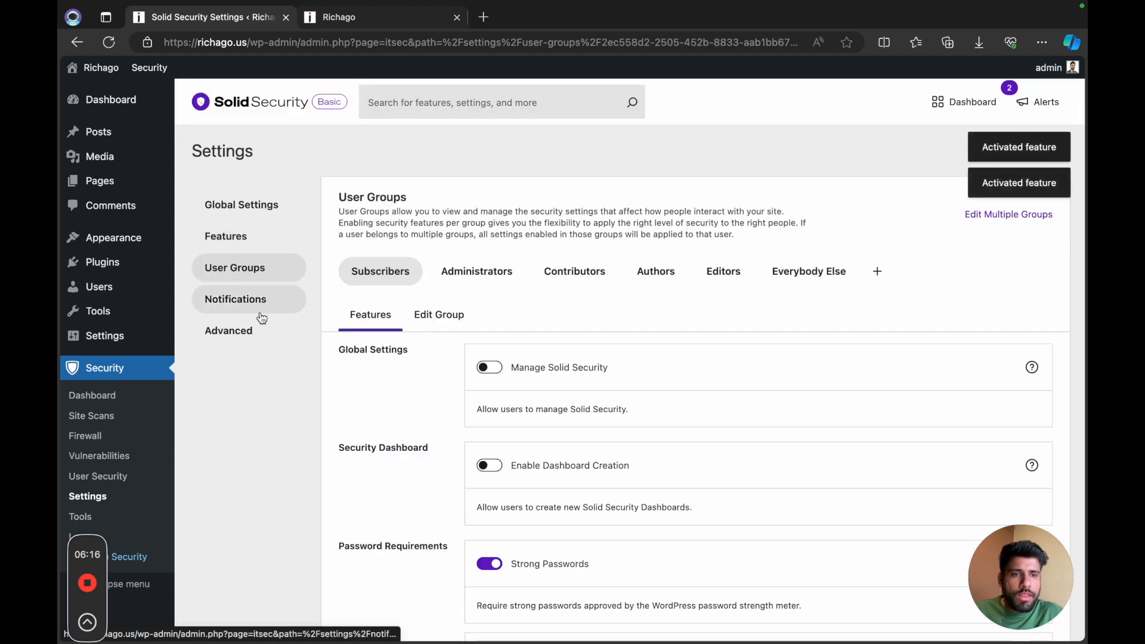
left_click(255, 306)
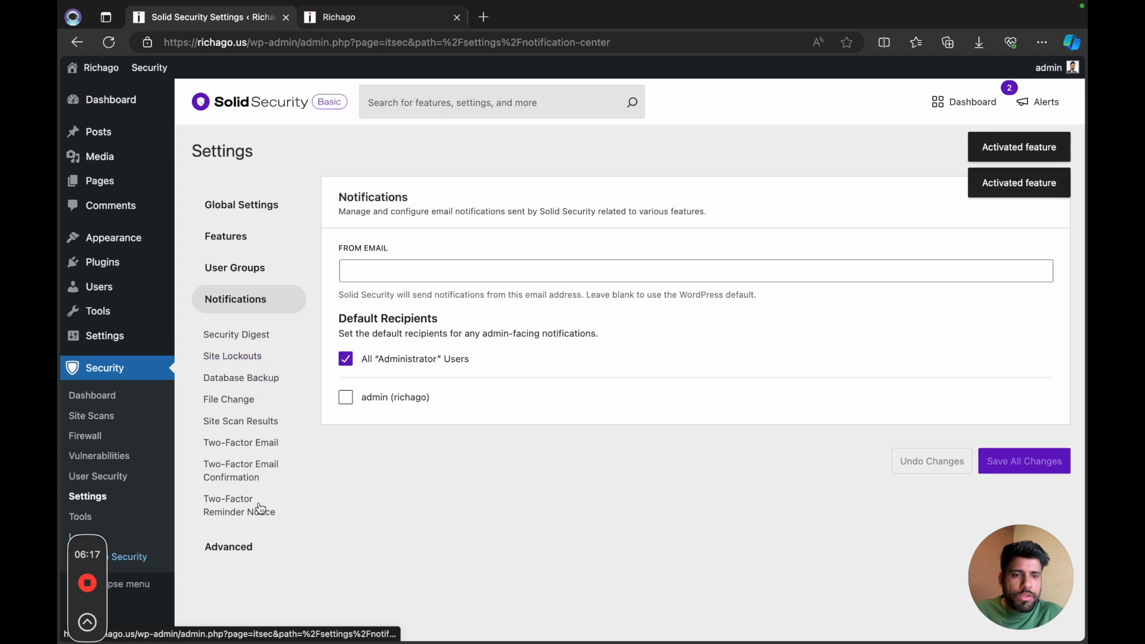
left_click(242, 548)
scroll(533, 428, "down", 1)
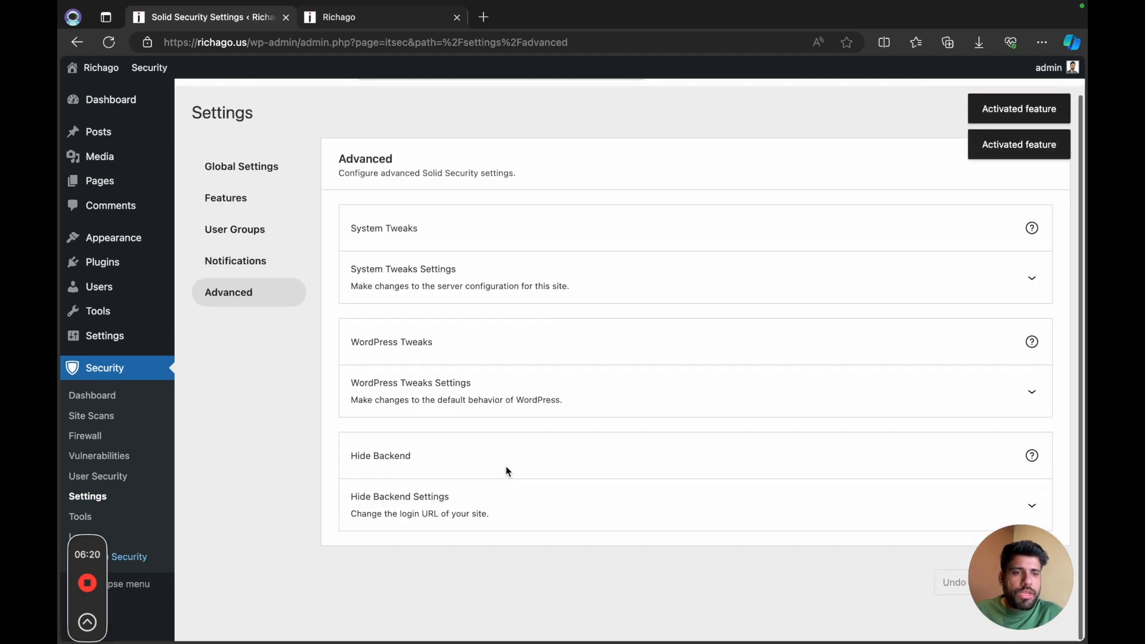
left_click(574, 511)
scroll(477, 519, "down", 1)
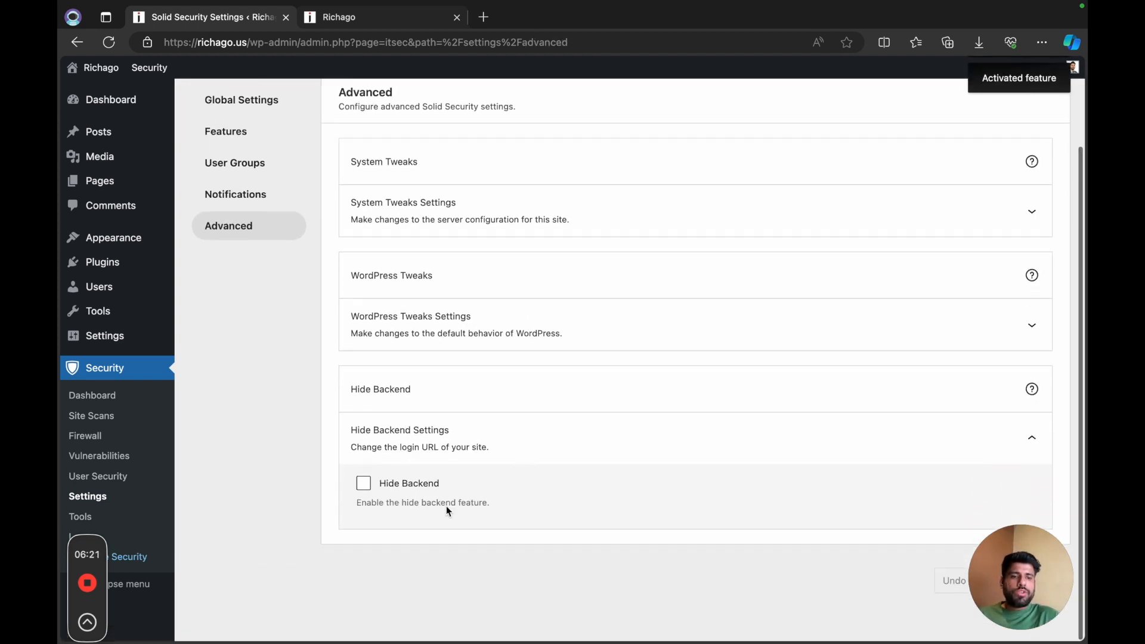
left_click(364, 484)
scroll(521, 354, "down", 4)
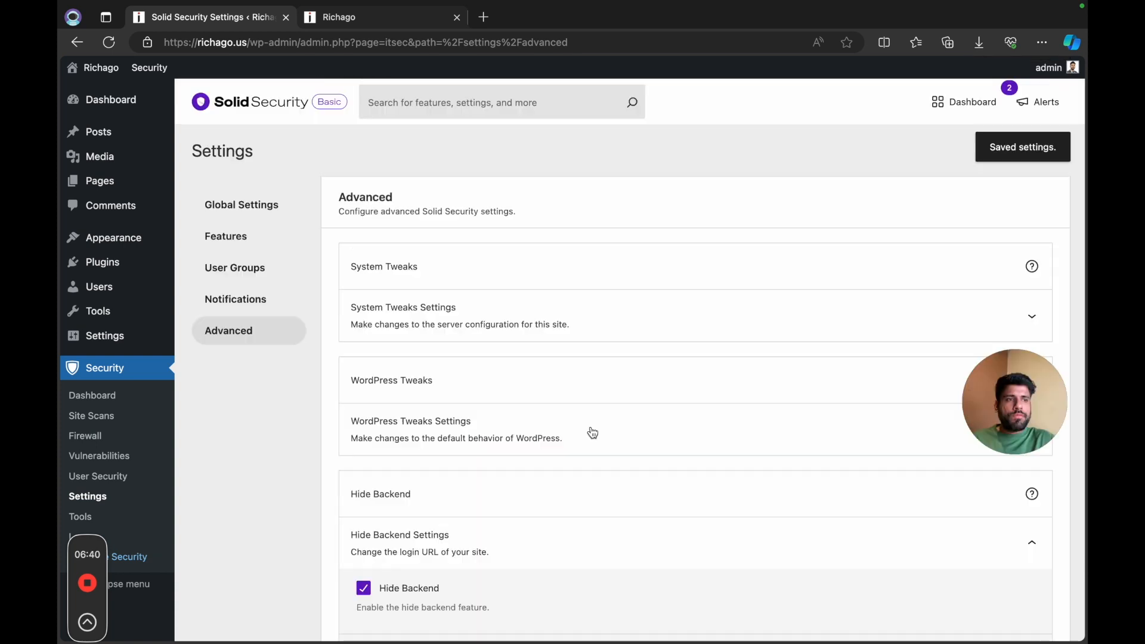
Step: Check the site's user list and return to the WordPress dashboard
left_click(120, 107)
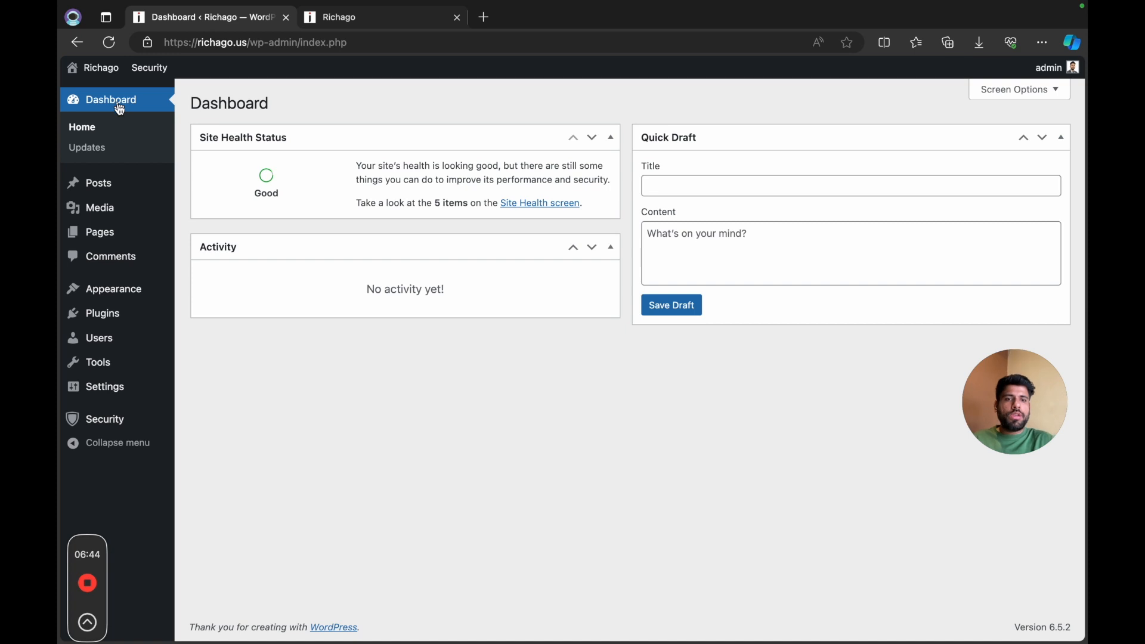
mouse_move(145, 335)
left_click(204, 337)
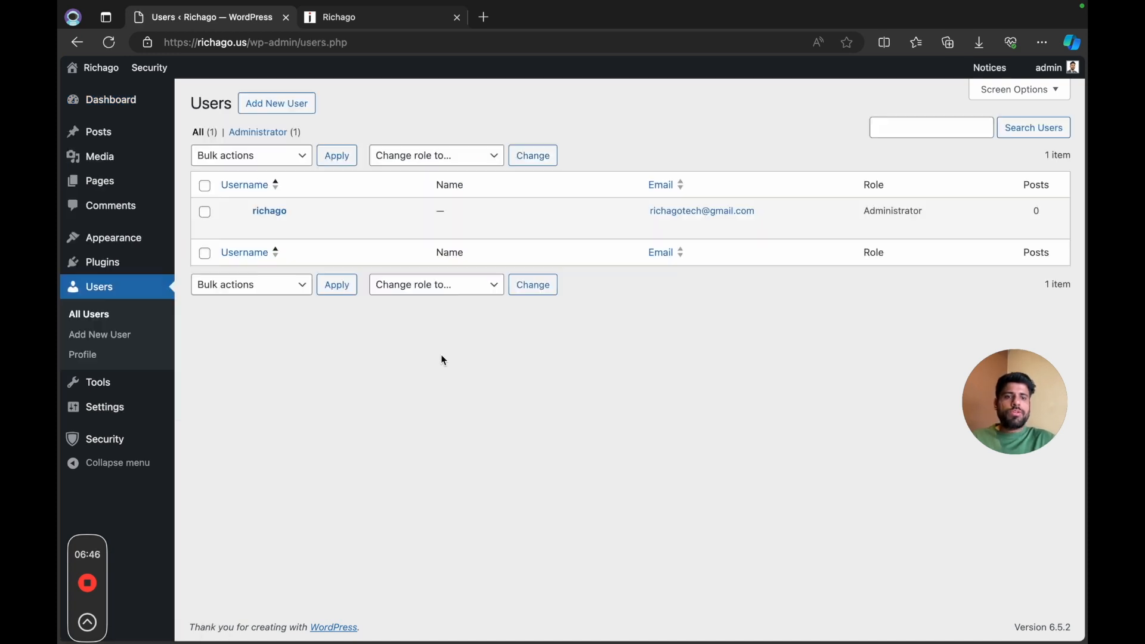
mouse_move(263, 230)
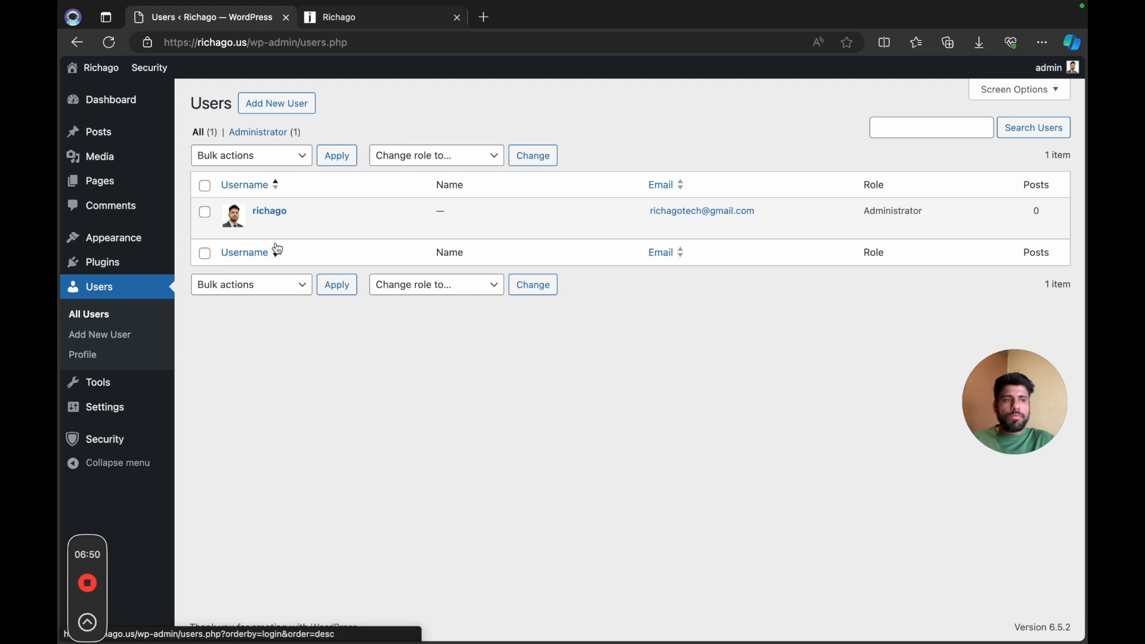
left_click(133, 101)
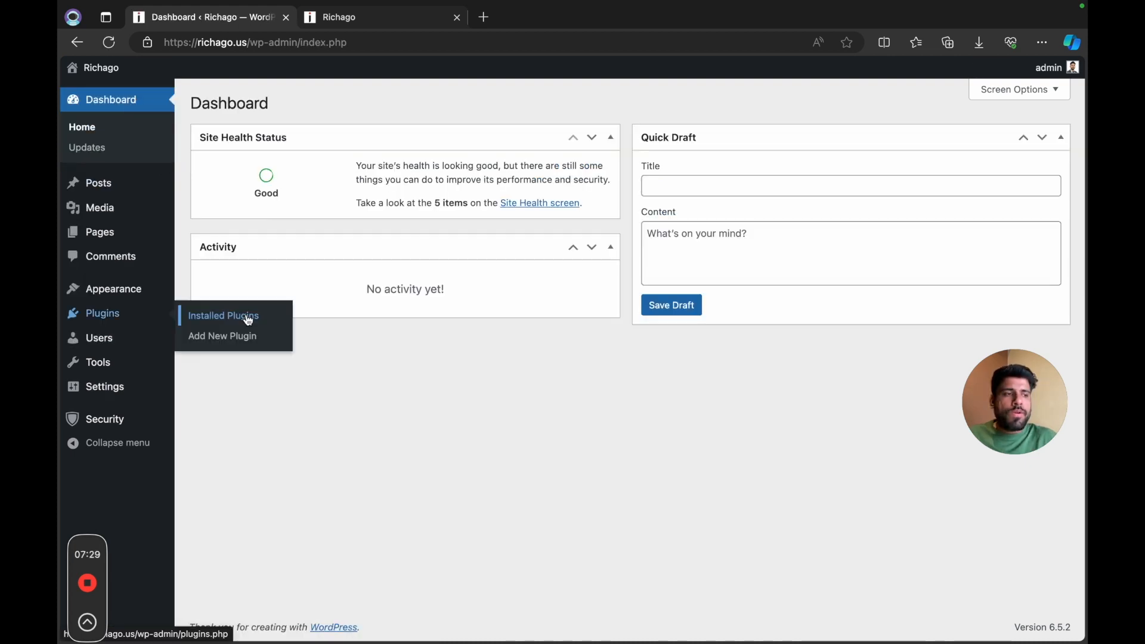
Step: Activate the MainWP Child plugin from the installed plugins list
left_click(248, 317)
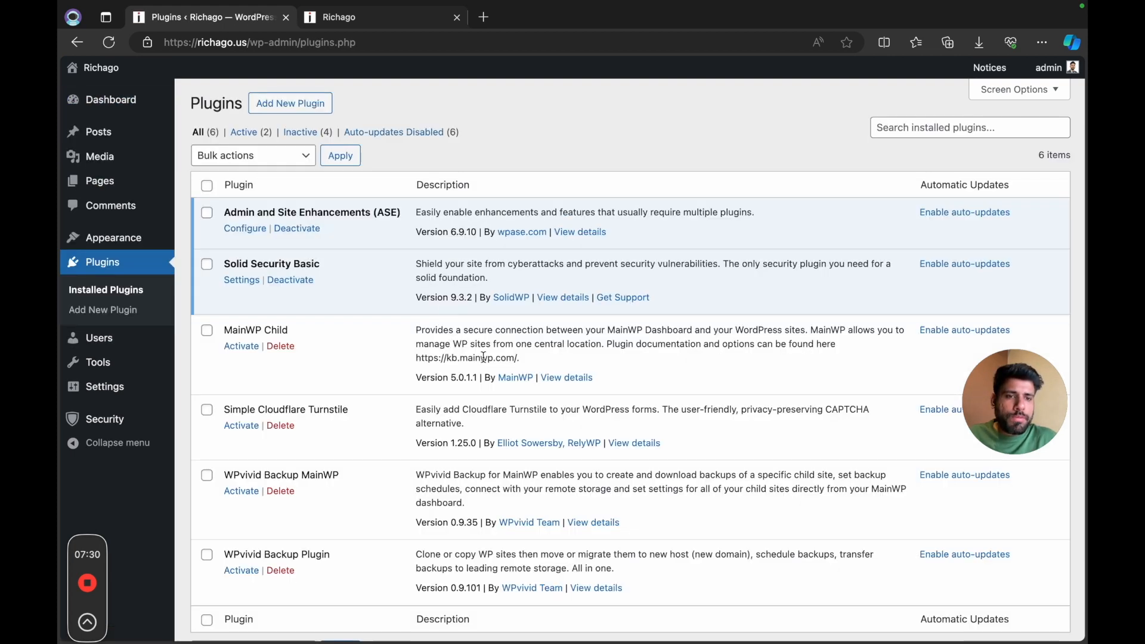
scroll(248, 317, "down", 2)
scroll(485, 361, "down", 1)
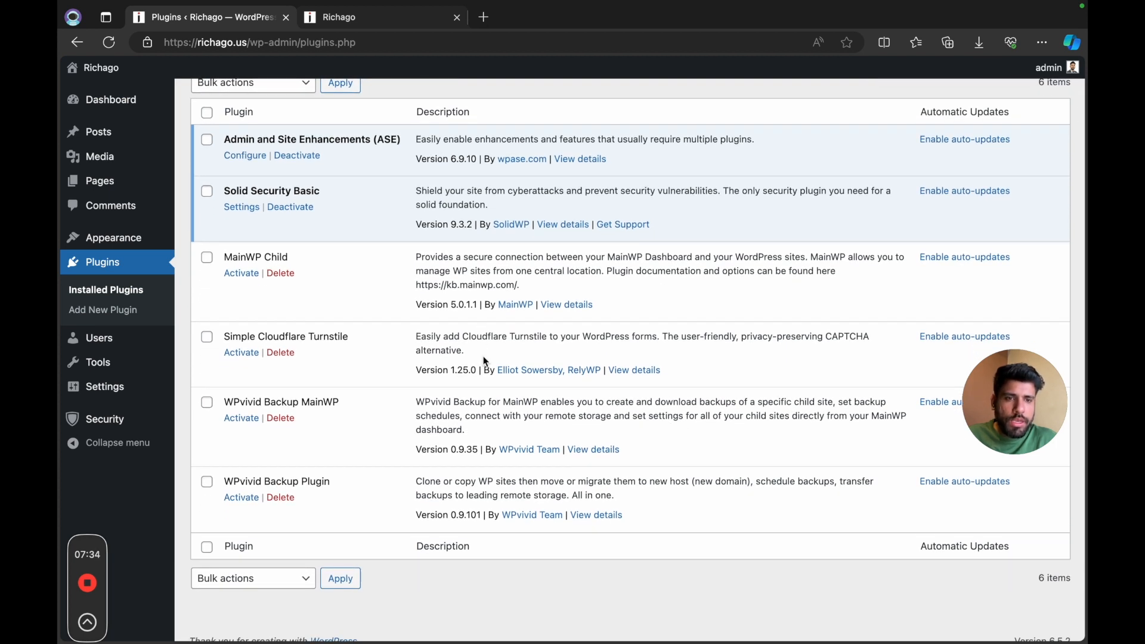
left_click(250, 276)
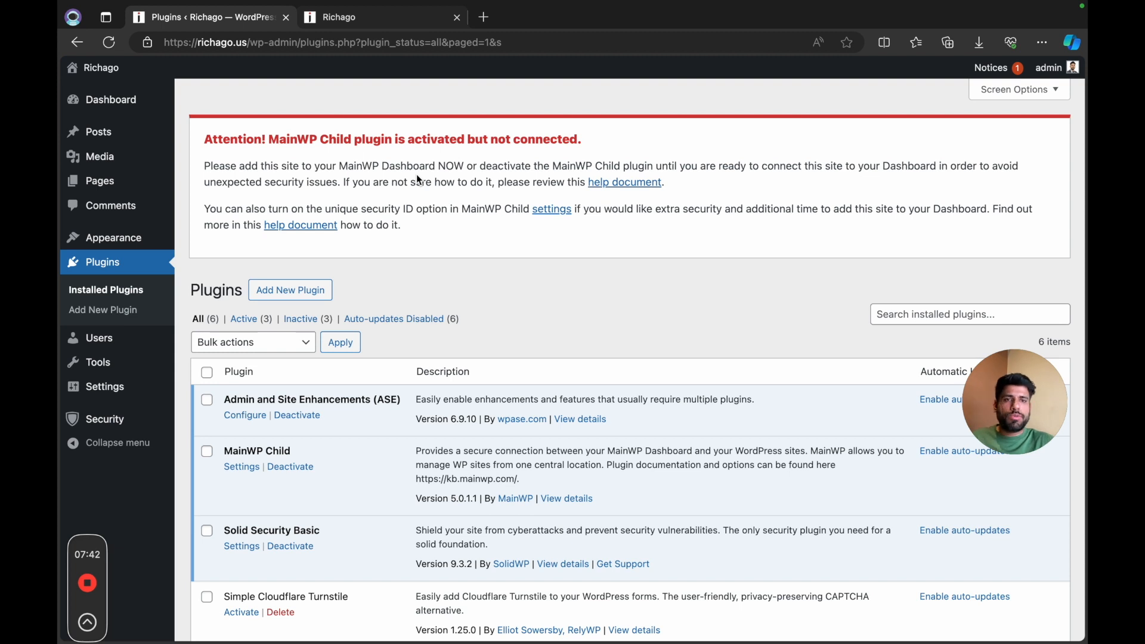
Step: In the MainWP dashboard, add the site richago.us with MainWP Child confirmed, the administrator username filled in and the title "Richago US"
key("ctrl+Left")
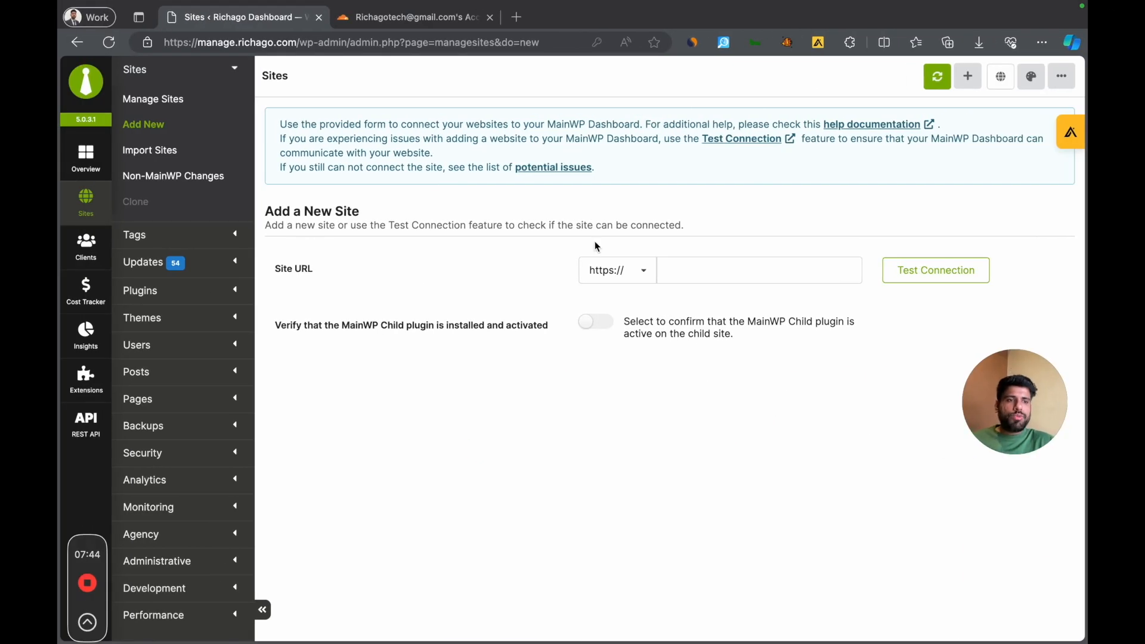
left_click(721, 269)
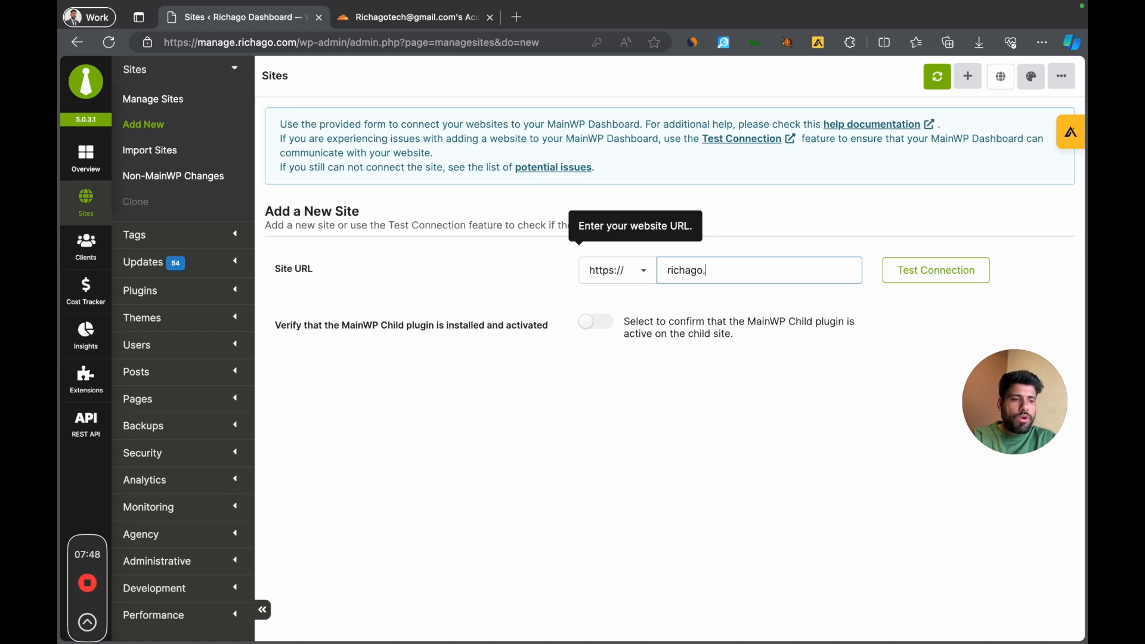
left_click(608, 332)
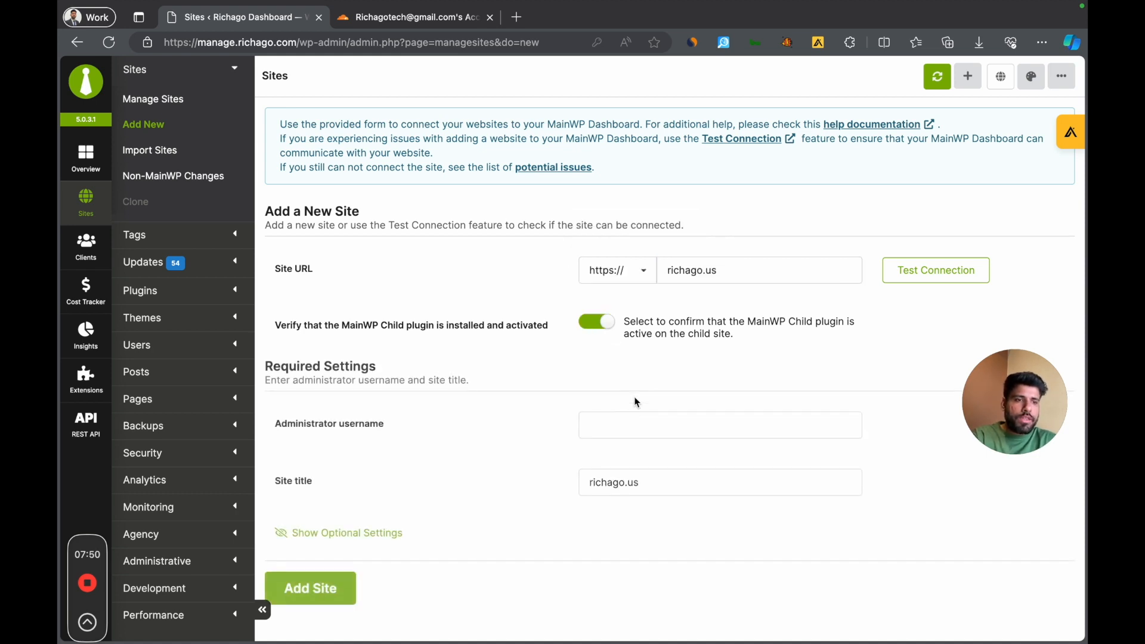
left_click(613, 425)
type("richago")
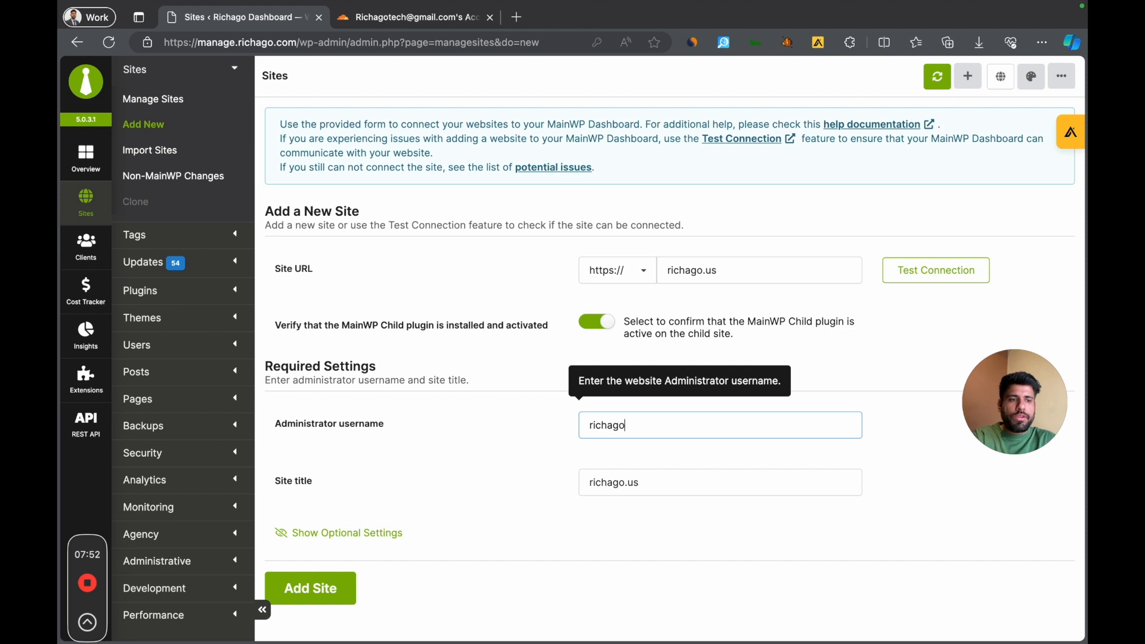
key("Tab")
type("Ri")
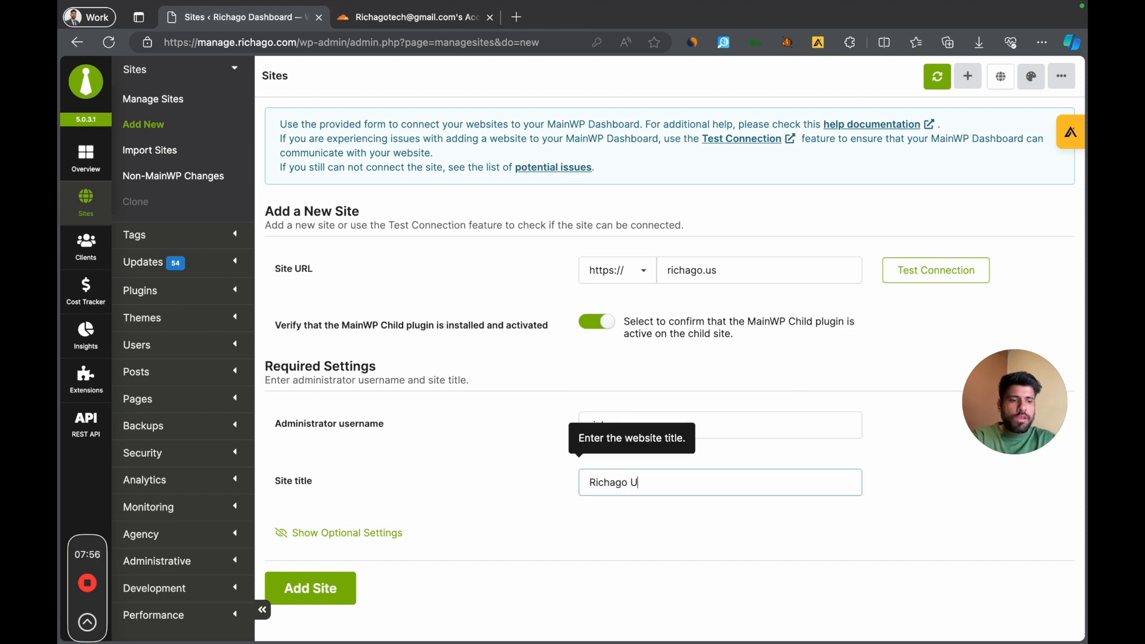
left_click(311, 588)
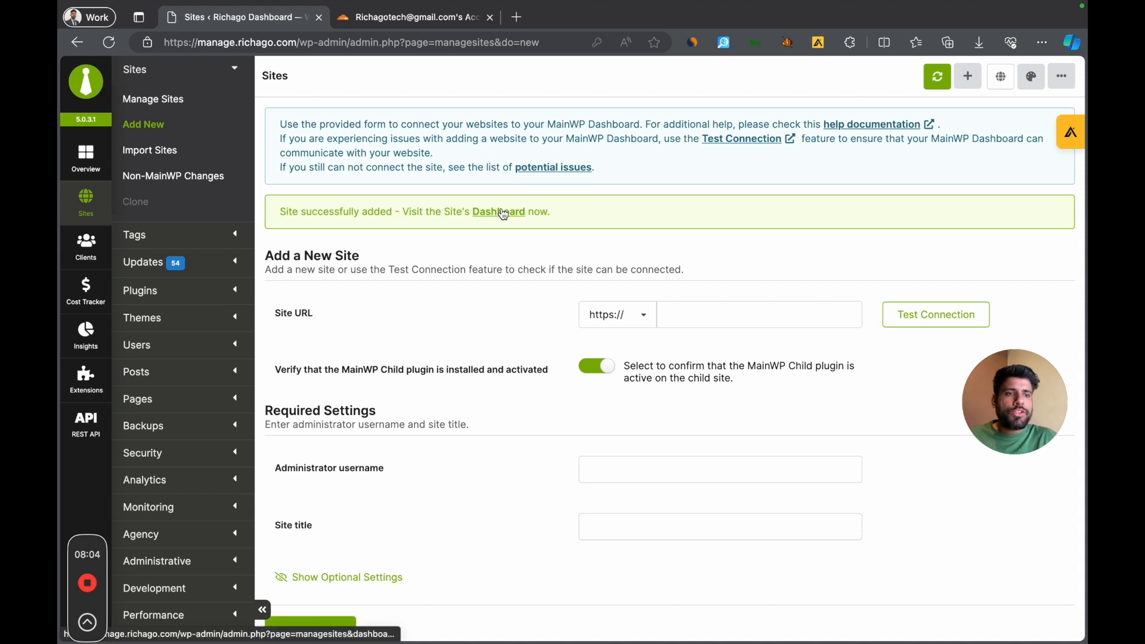
Step: Open the Richago US site's edit settings, assign it to the Richago client and save the child site settings
left_click(504, 213)
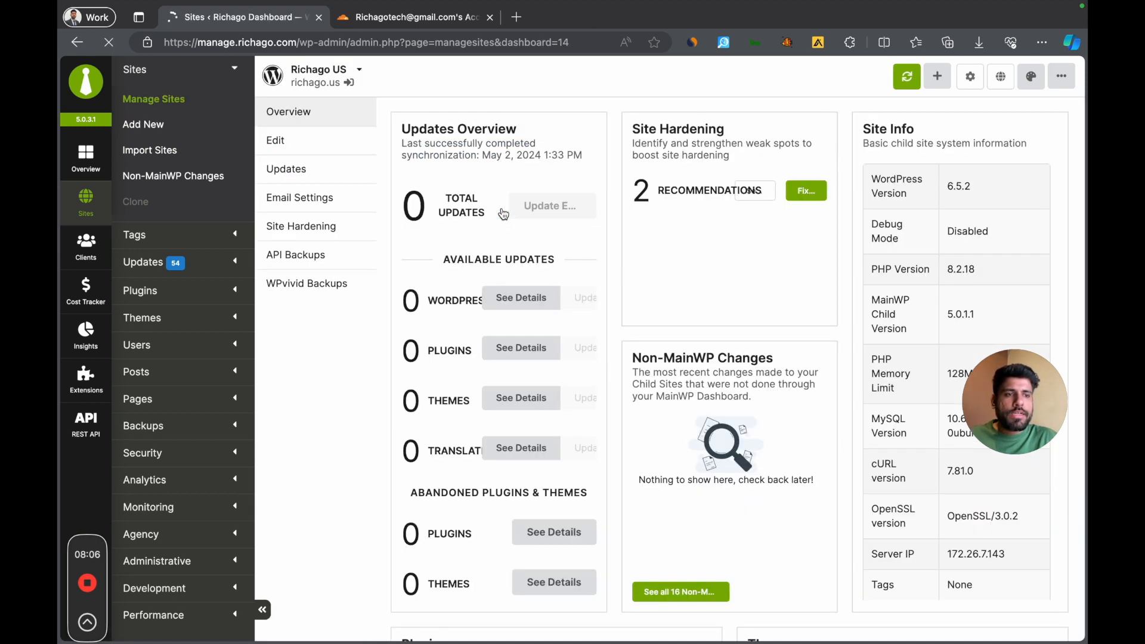
left_click(310, 143)
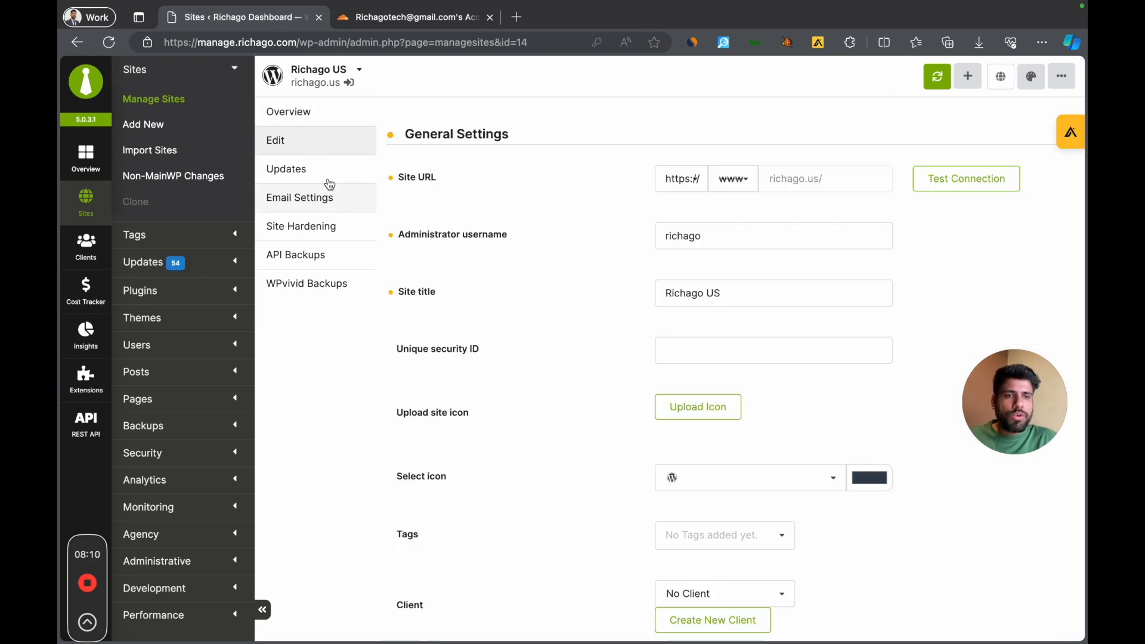
scroll(608, 320, "down", 5)
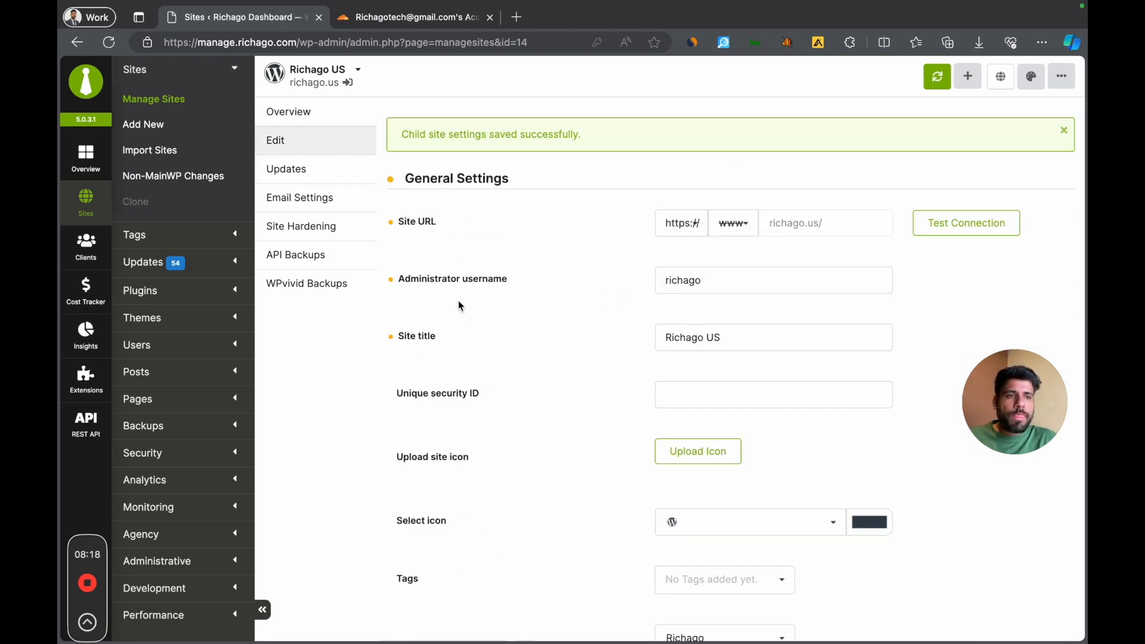
Step: Return to the site's WordPress plugin list, reload it and activate WPvivid Backup Plugin
key("ctrl+Right")
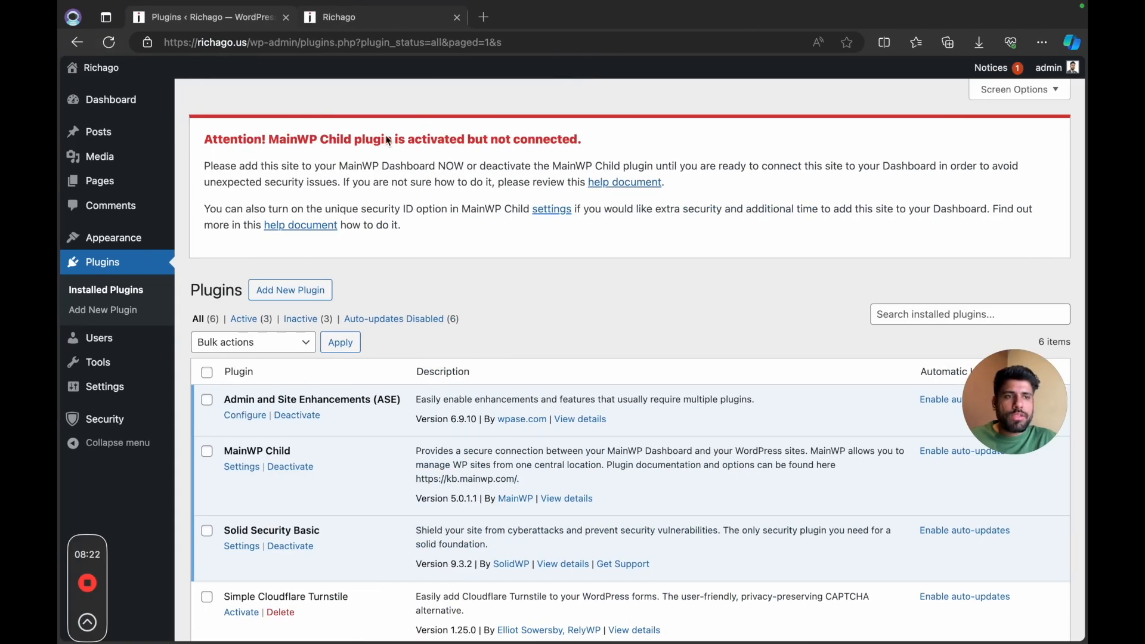
left_click(110, 41)
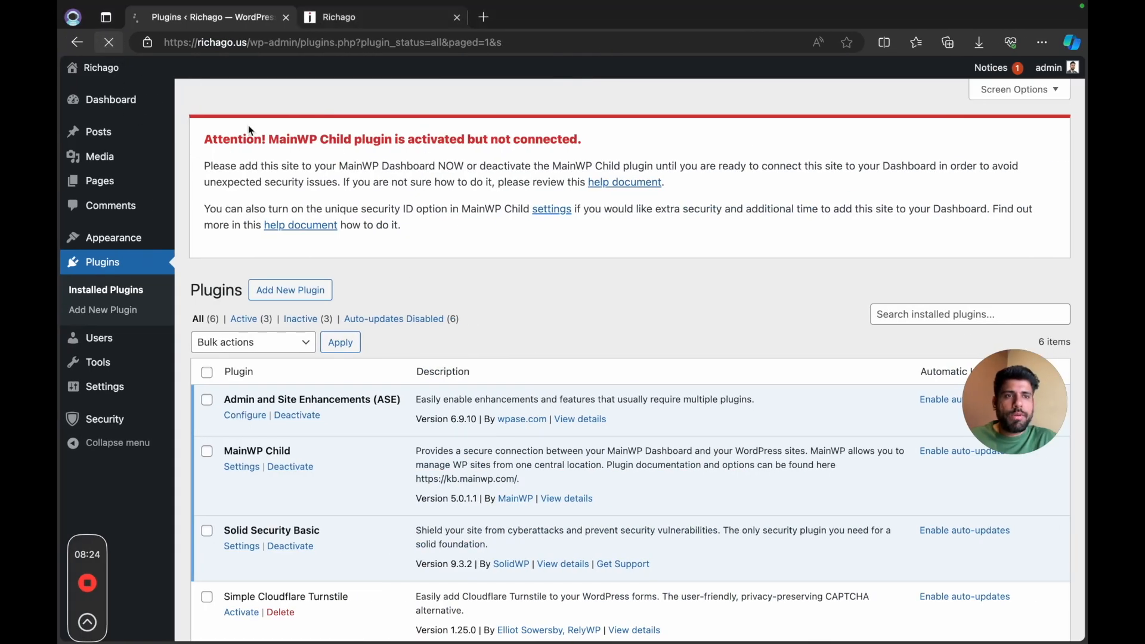
scroll(470, 211, "down", 3)
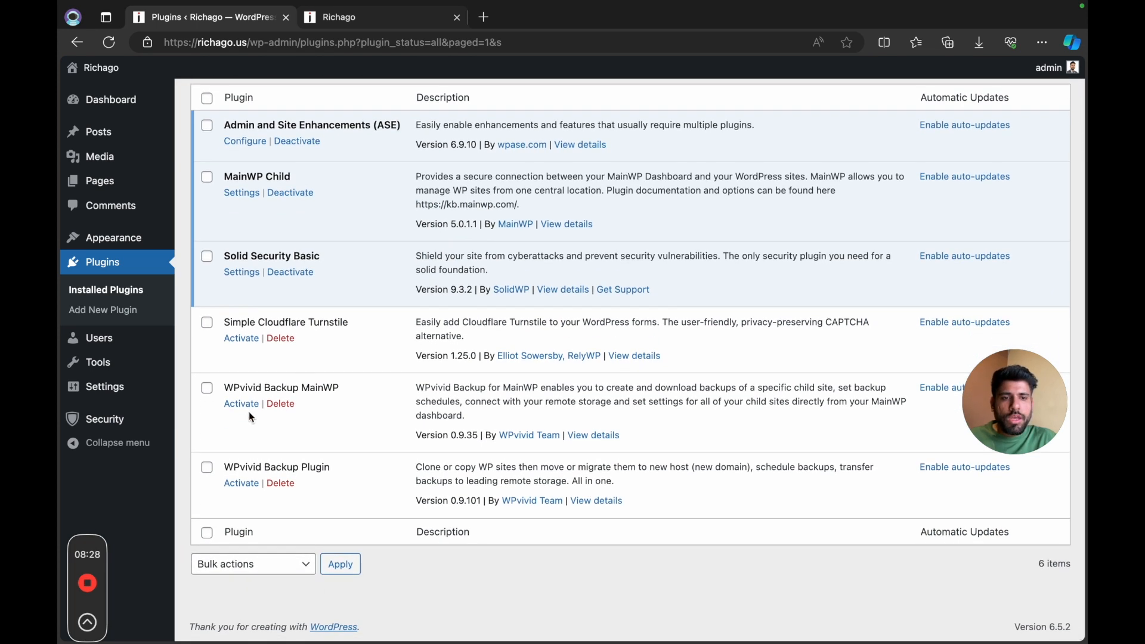
left_click(251, 484)
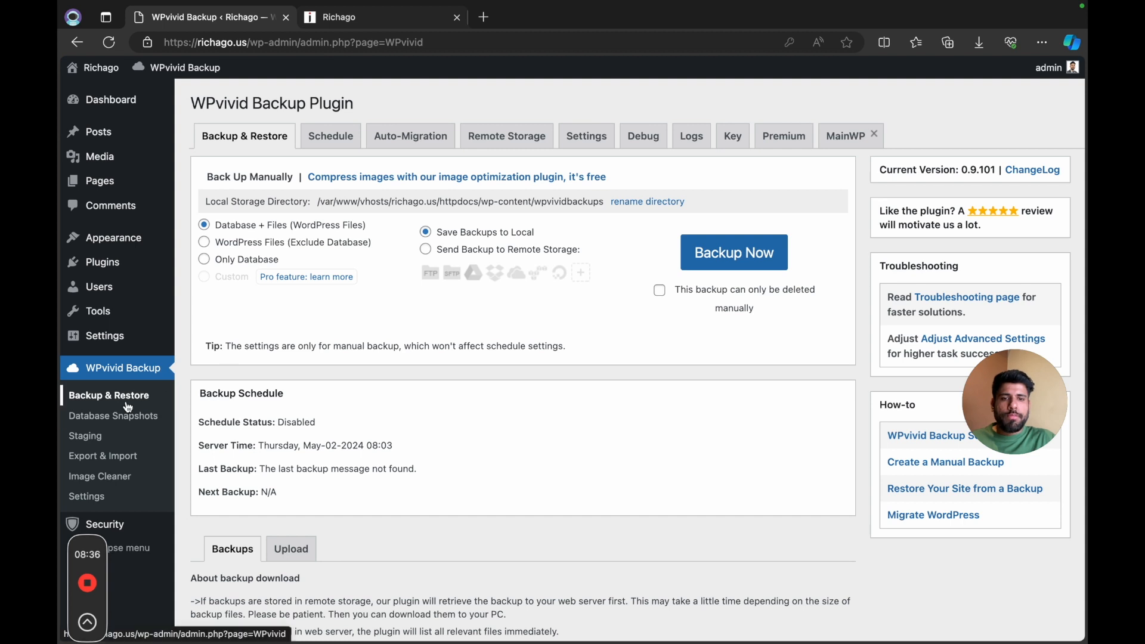
Step: Activate WPvivid Backup MainWP from the installed plugins list and open WPvivid Backup's Remote Storage settings
mouse_move(170, 265)
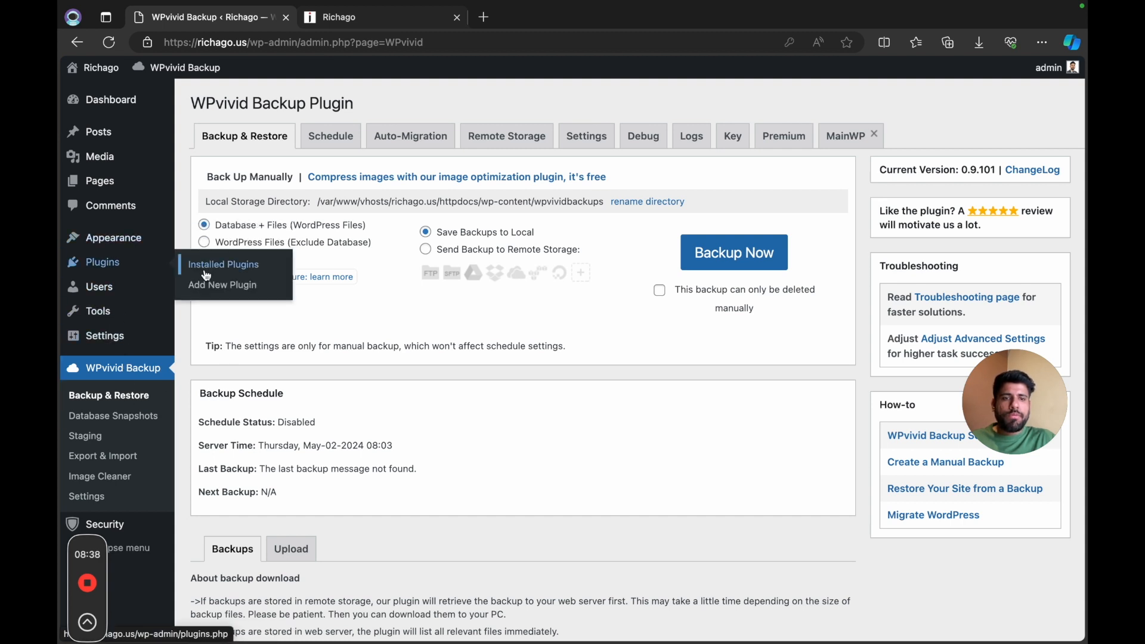
right_click(206, 275)
left_click(256, 353)
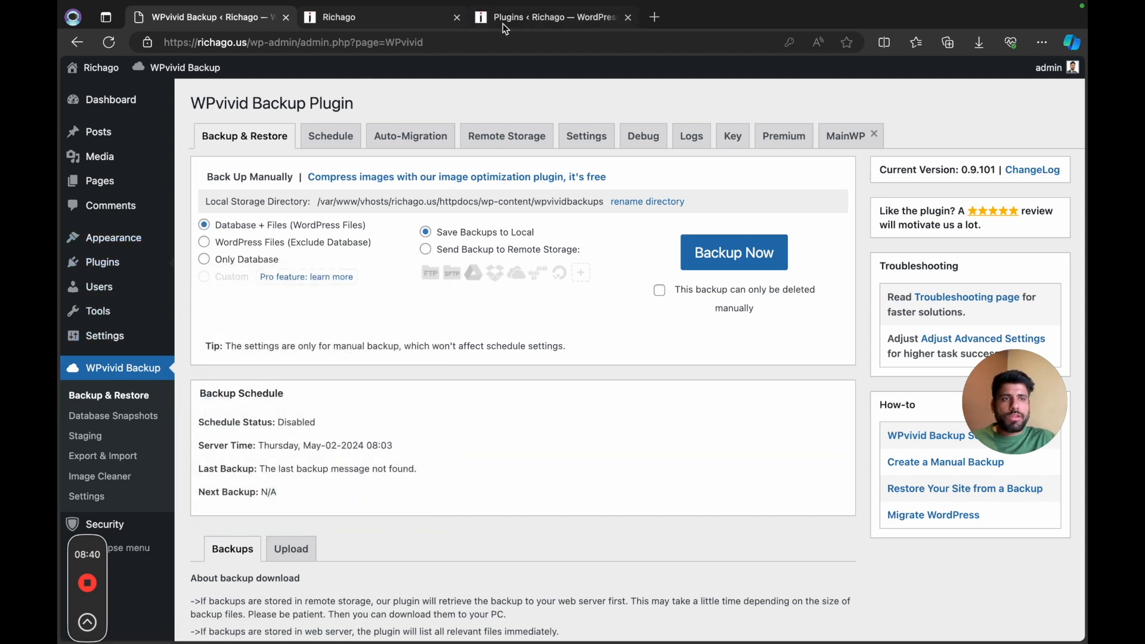
left_click(505, 29)
scroll(389, 358, "down", 3)
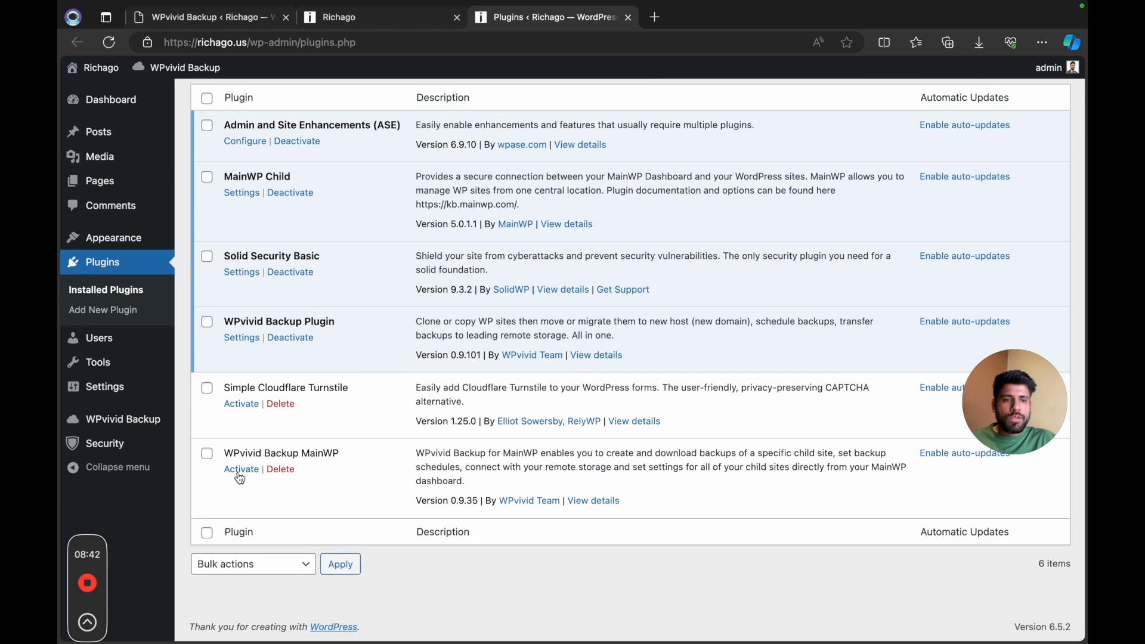
left_click(241, 470)
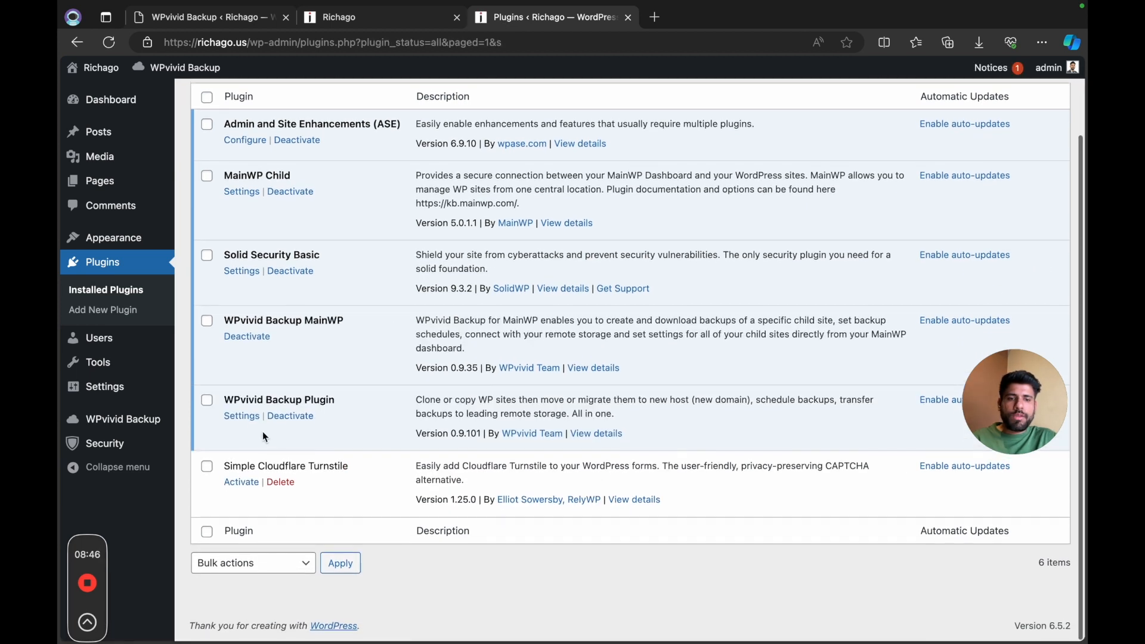
left_click(241, 416)
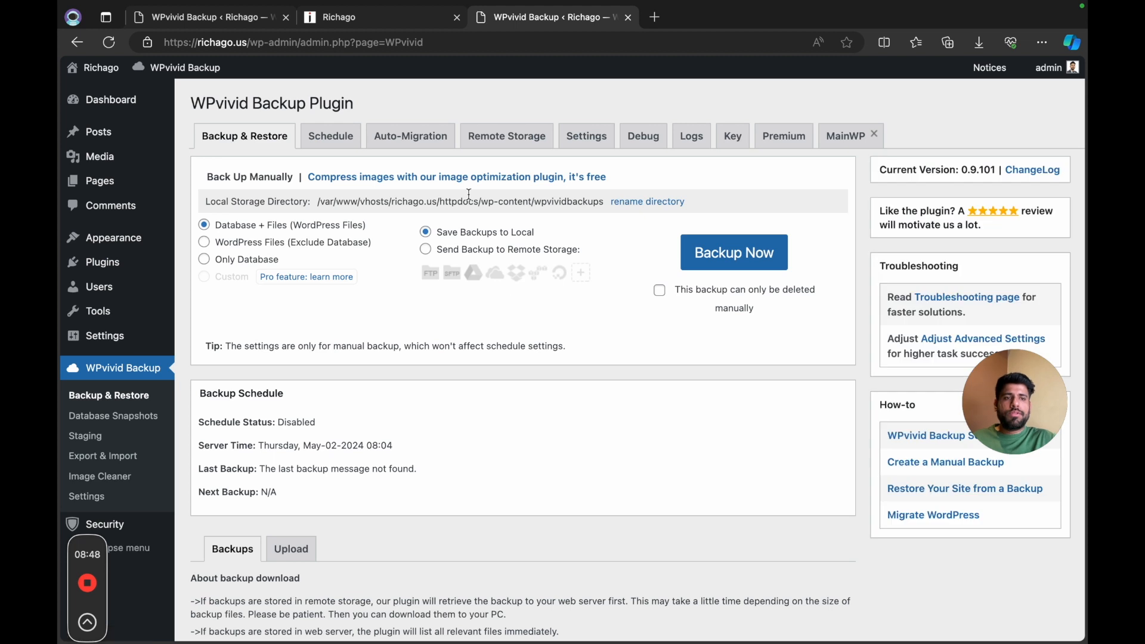
left_click(504, 140)
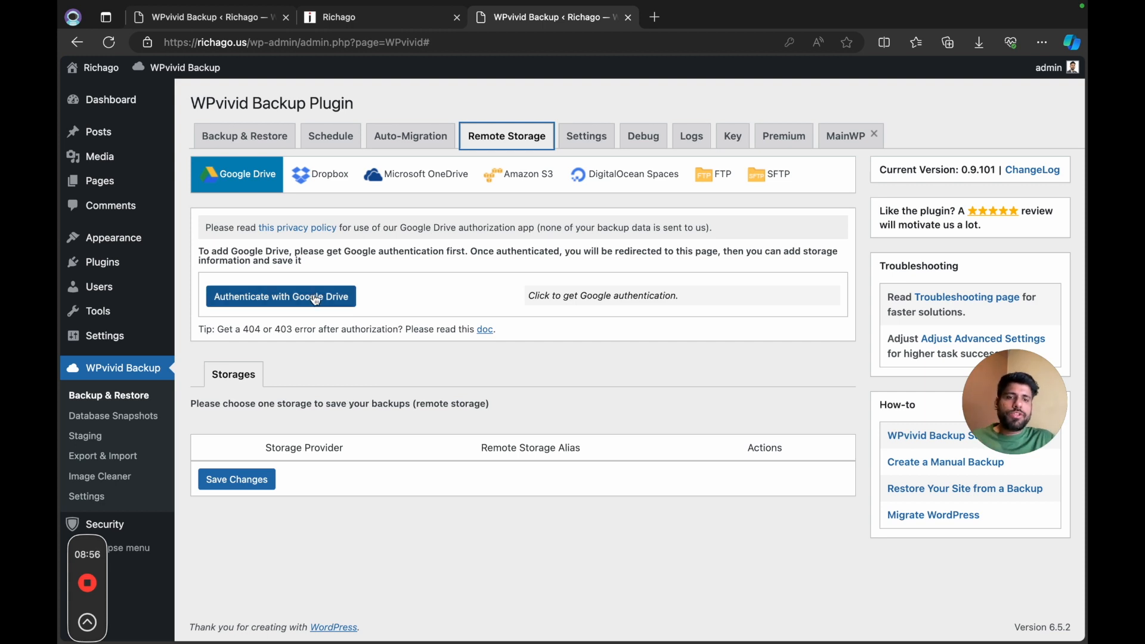
Step: Open the installed plugins list in a separate browser tab and deactivate Solid Security Basic
mouse_move(170, 263)
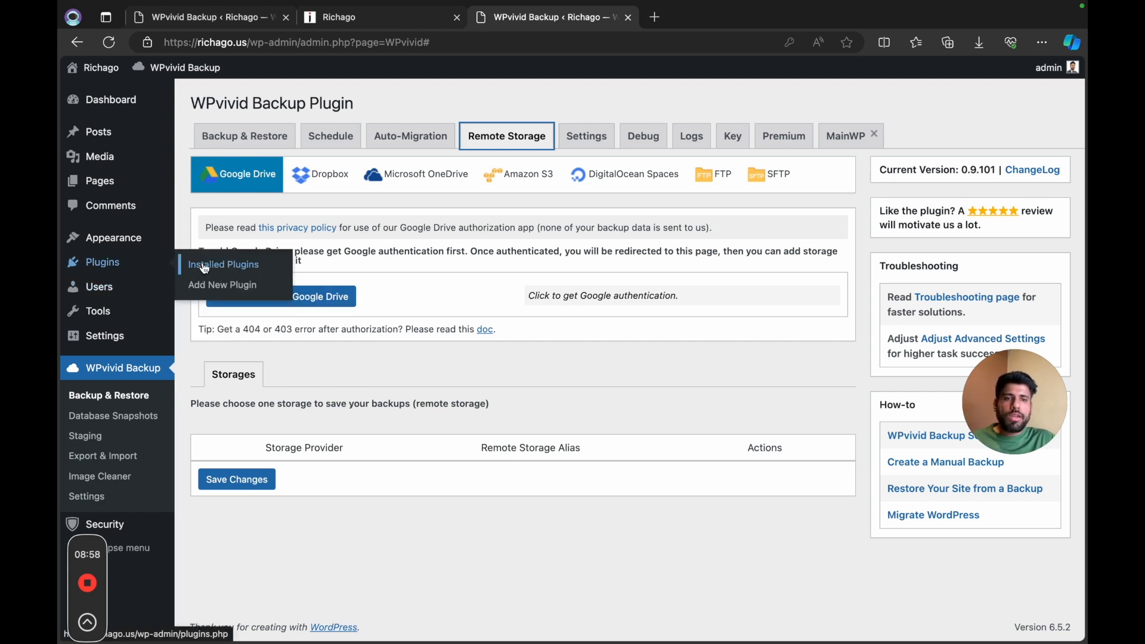
right_click(205, 268)
left_click(232, 277)
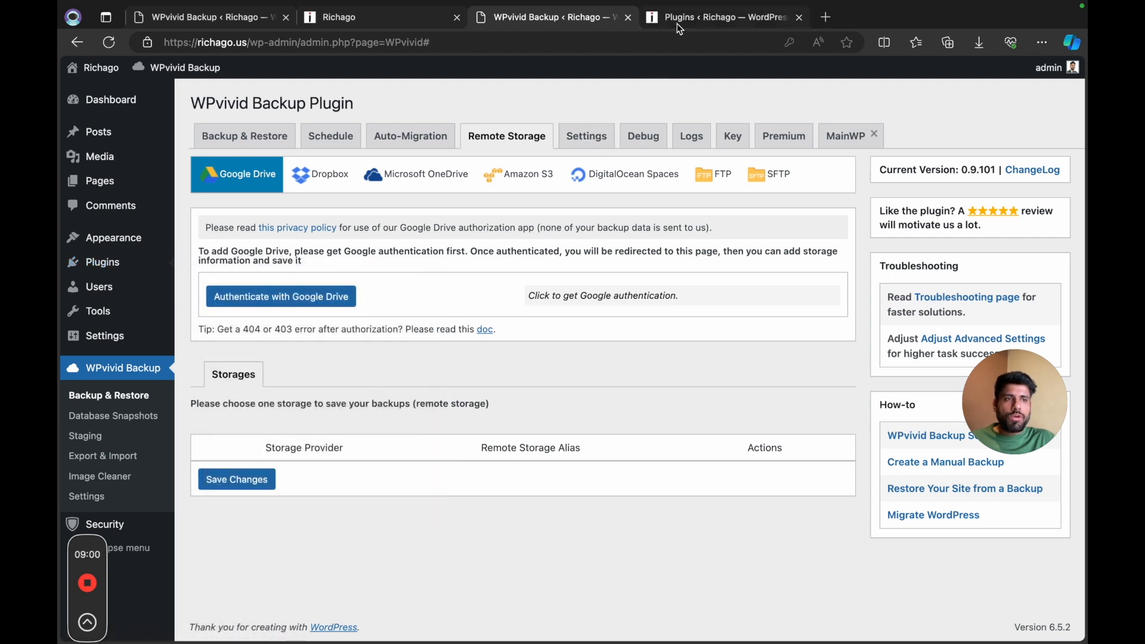
left_click(677, 23)
scroll(575, 274, "down", 3)
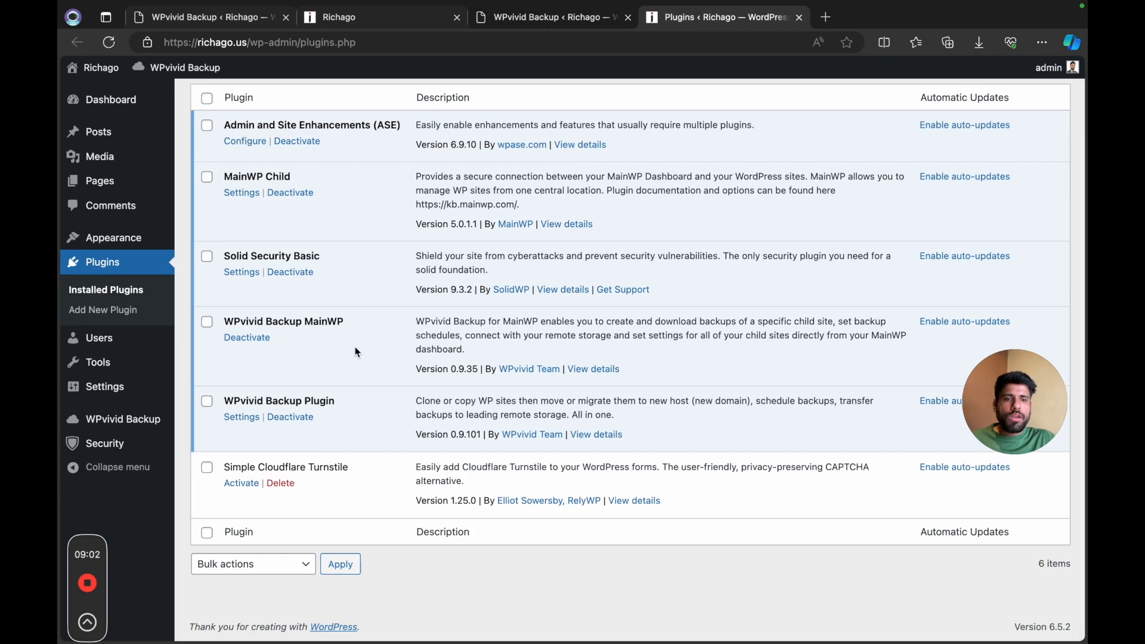
scroll(355, 351, "up", 1)
left_click(291, 293)
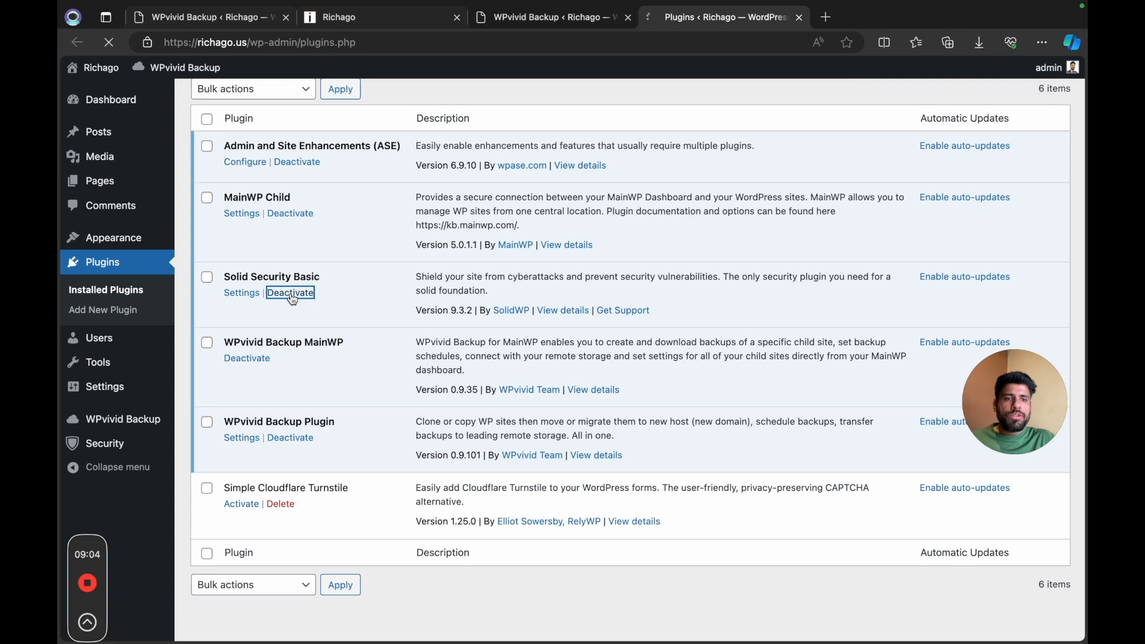
Step: Authenticate WPvivid Backup's remote storage with Google Drive using the signed-in Google account and grant it access
left_click(580, 24)
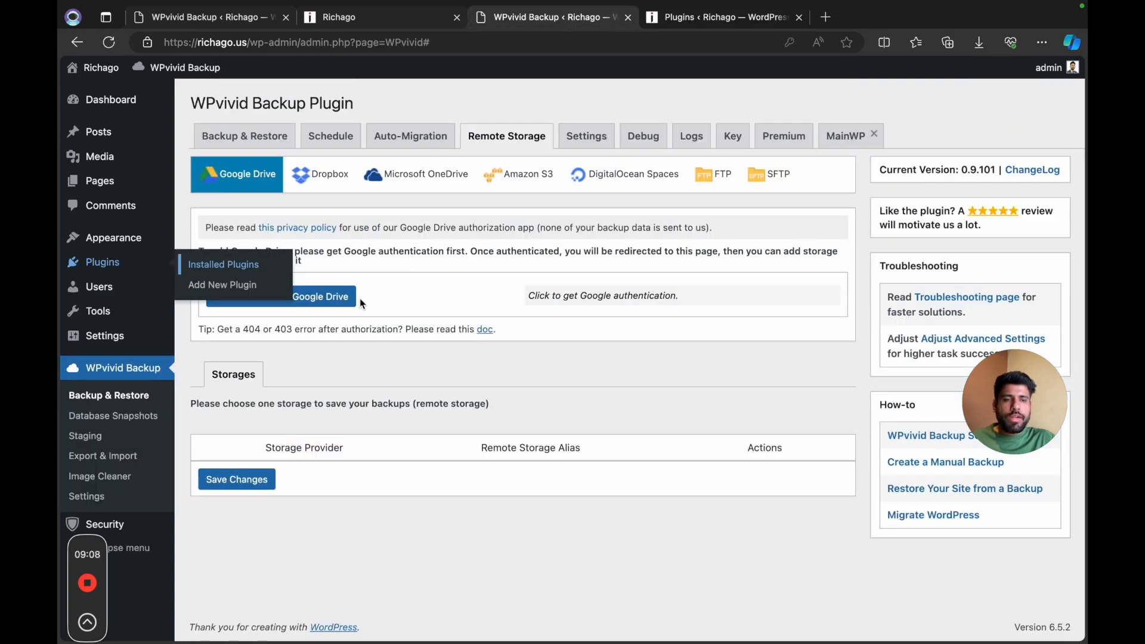
left_click(344, 304)
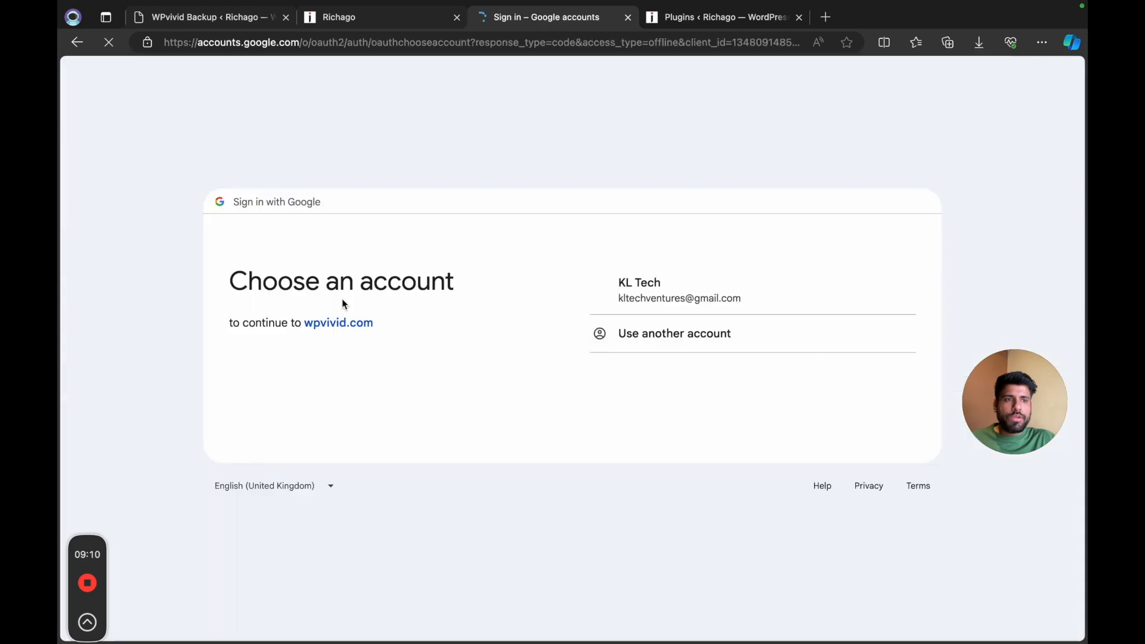
left_click(634, 295)
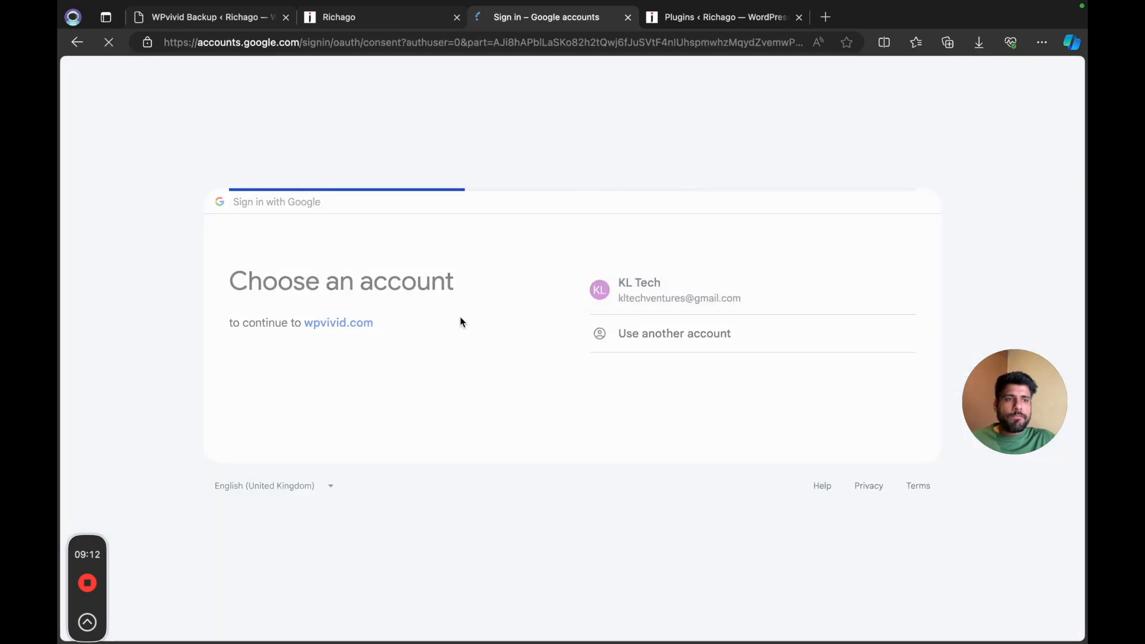
left_click(722, 474)
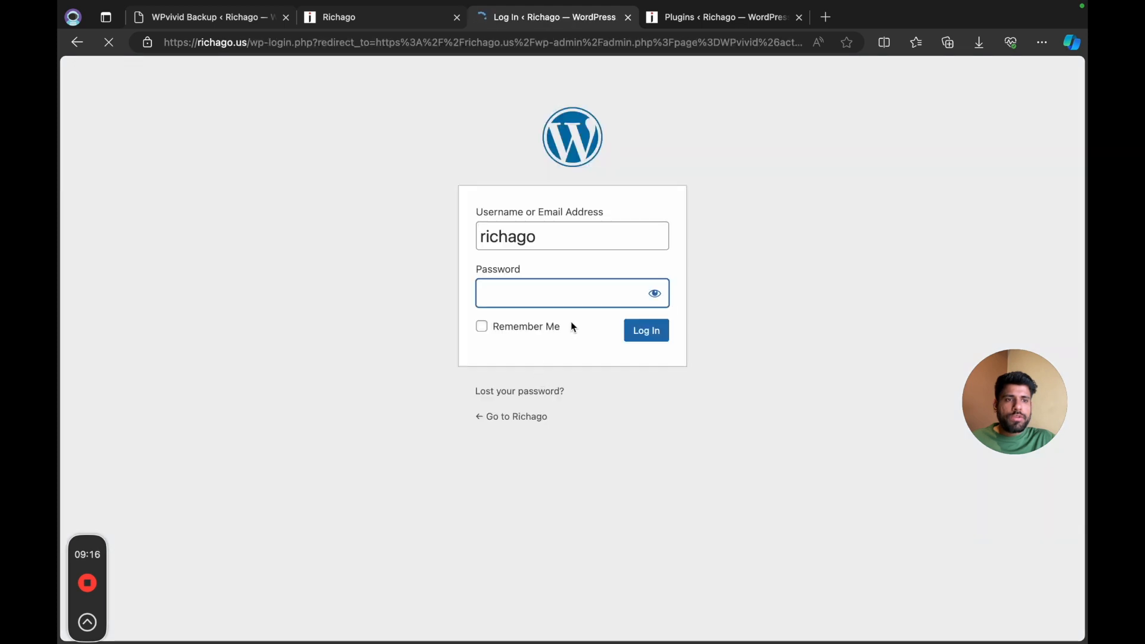
Step: Log back in to WordPress with the username and the saved account password
left_click(596, 294)
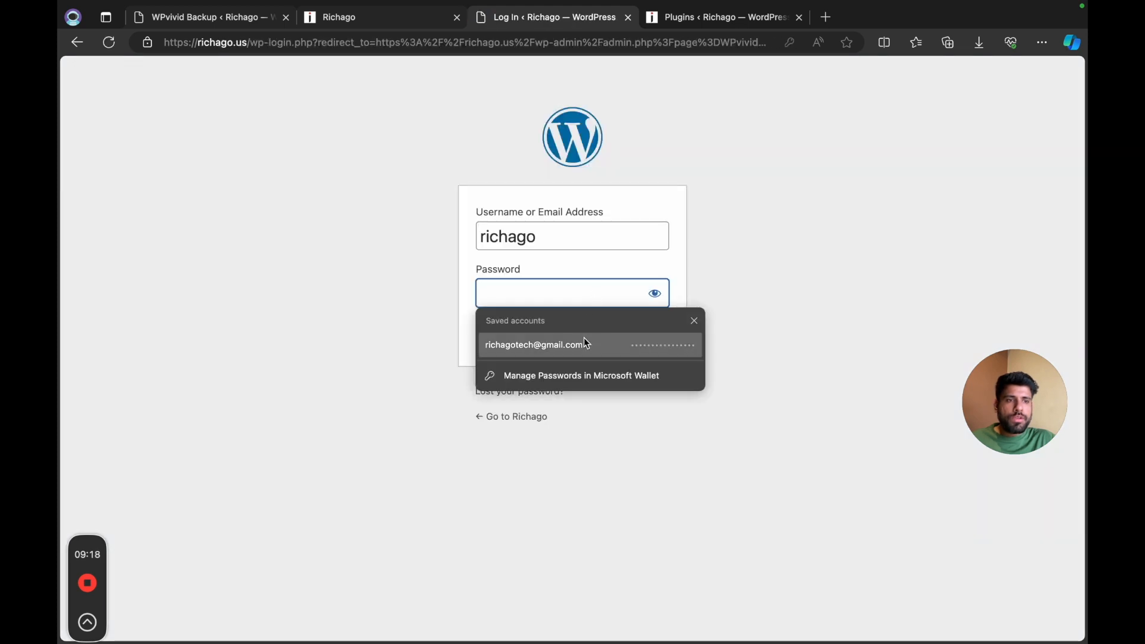
left_click(585, 337)
left_click(646, 334)
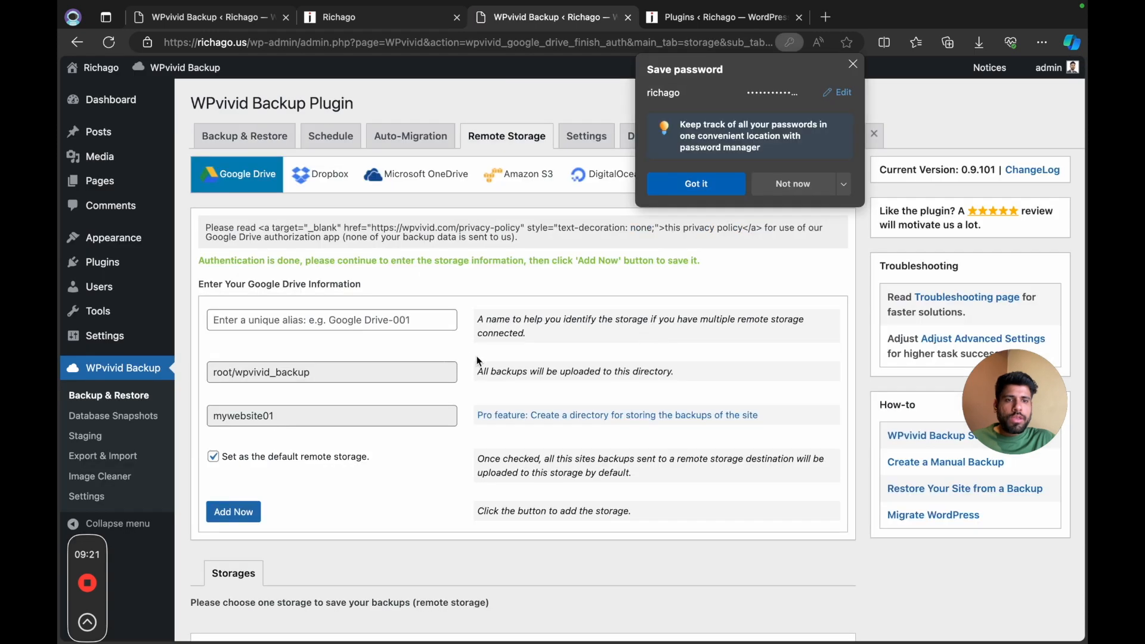
Step: Add the authenticated Google Drive storage with the alias GDRUS as the default remote storage
left_click(332, 321)
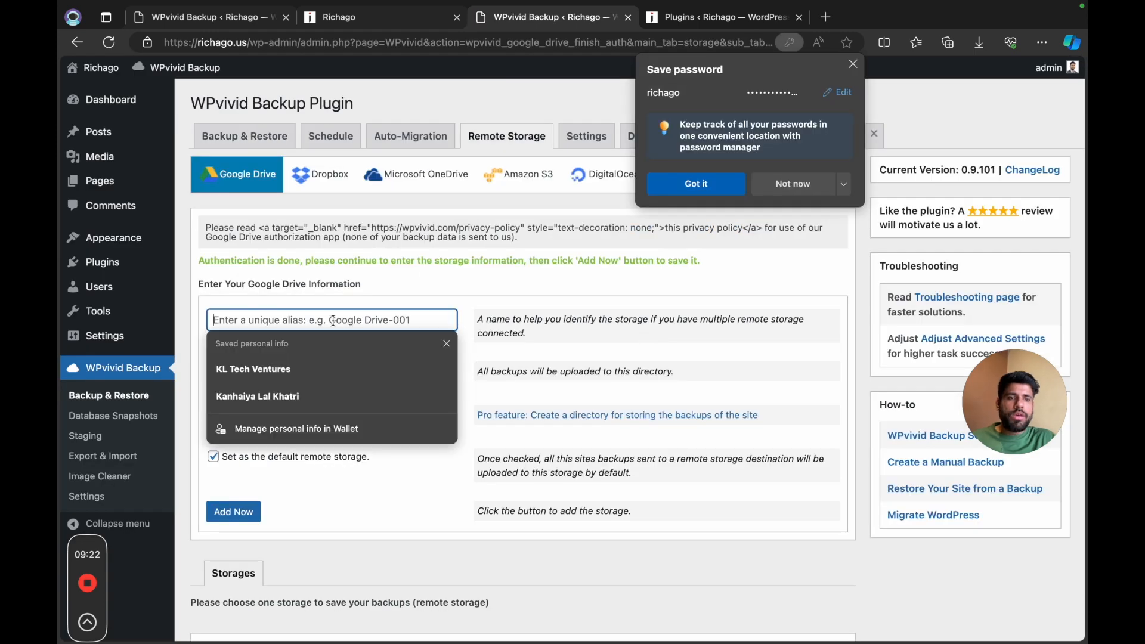
type("GDRUS")
left_click(241, 515)
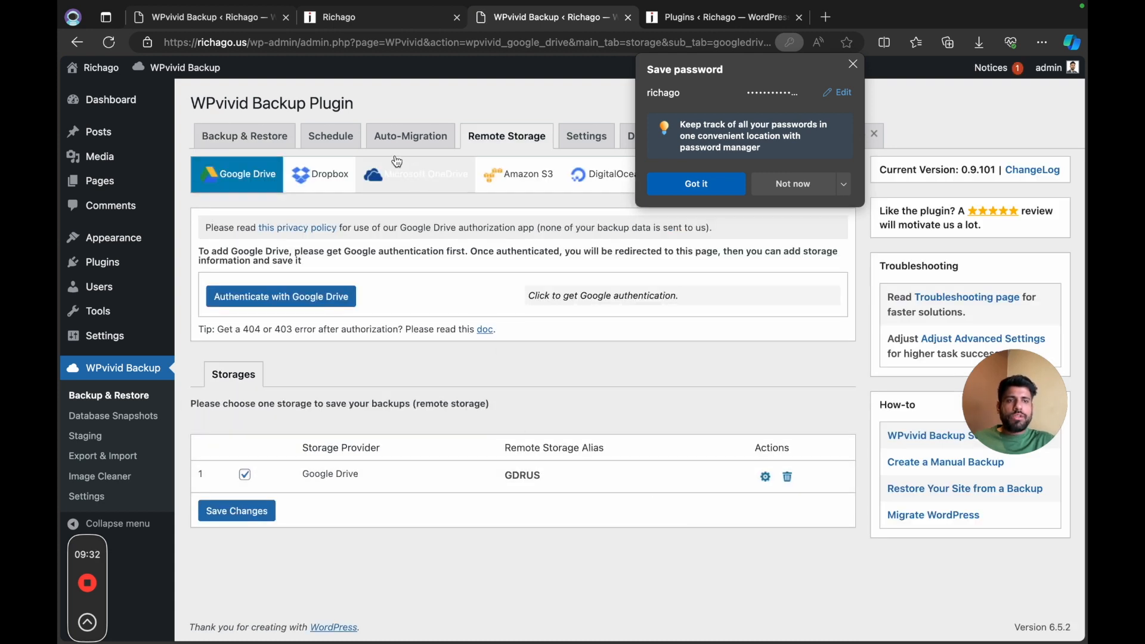
Step: Decline saving the browser password, check the retained backups option in WPvivid's General Settings and save the settings
left_click(598, 138)
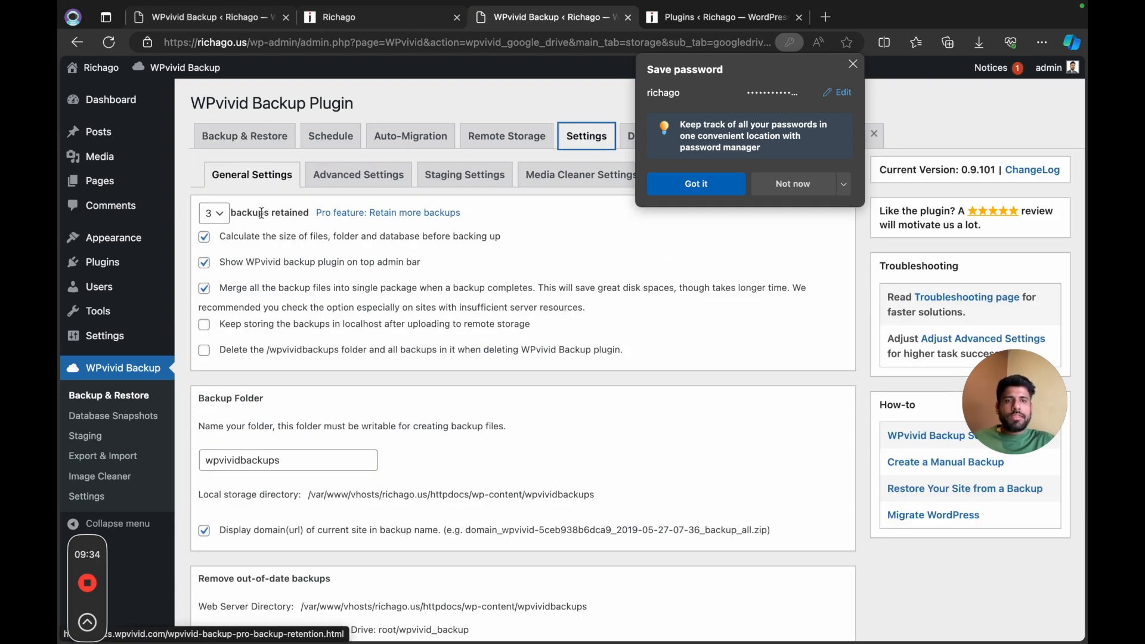
left_click(788, 184)
left_click(214, 213)
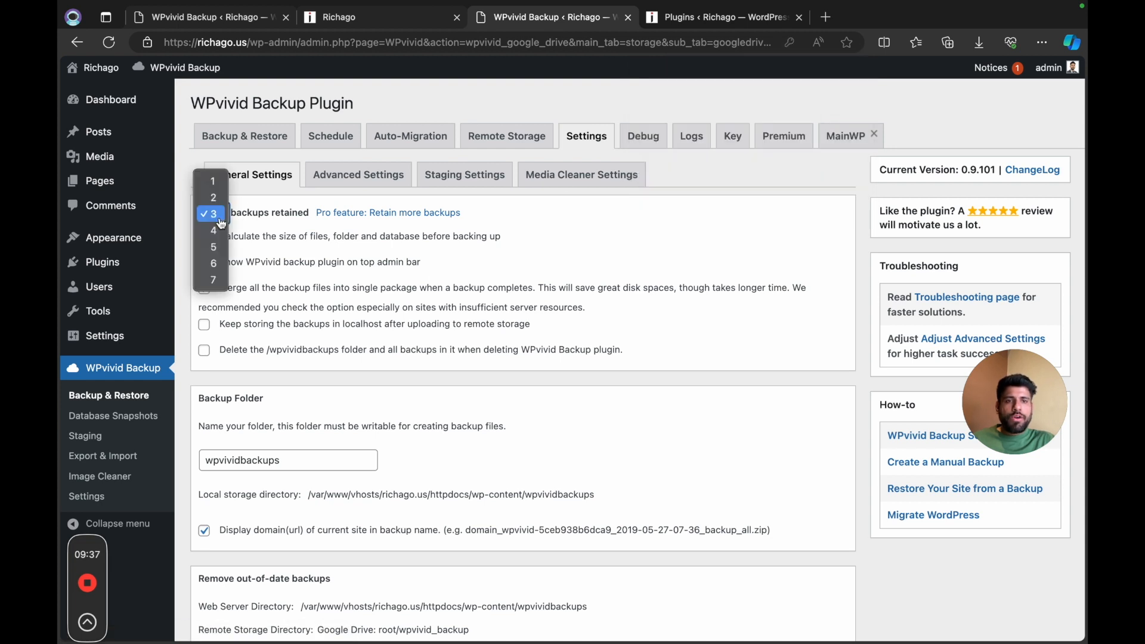
left_click(382, 424)
scroll(382, 423, "down", 10)
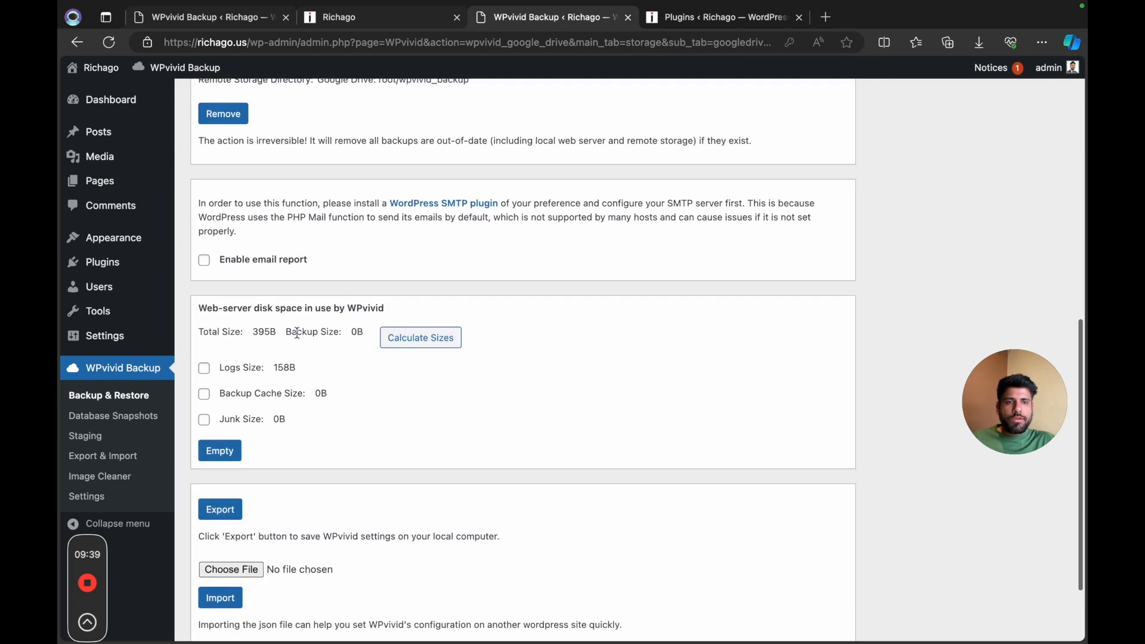
scroll(297, 332, "down", 5)
left_click(227, 567)
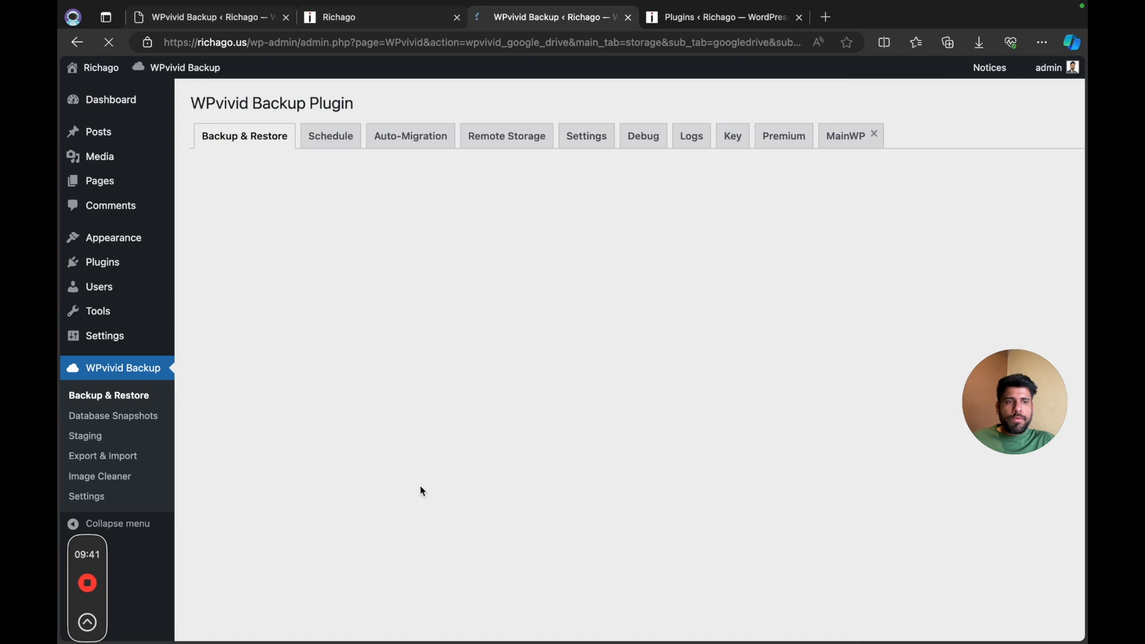
Step: Enable WPvivid's backup schedule as Weekly for Database + Files, send the backups to remote storage, and save the changes
left_click(330, 136)
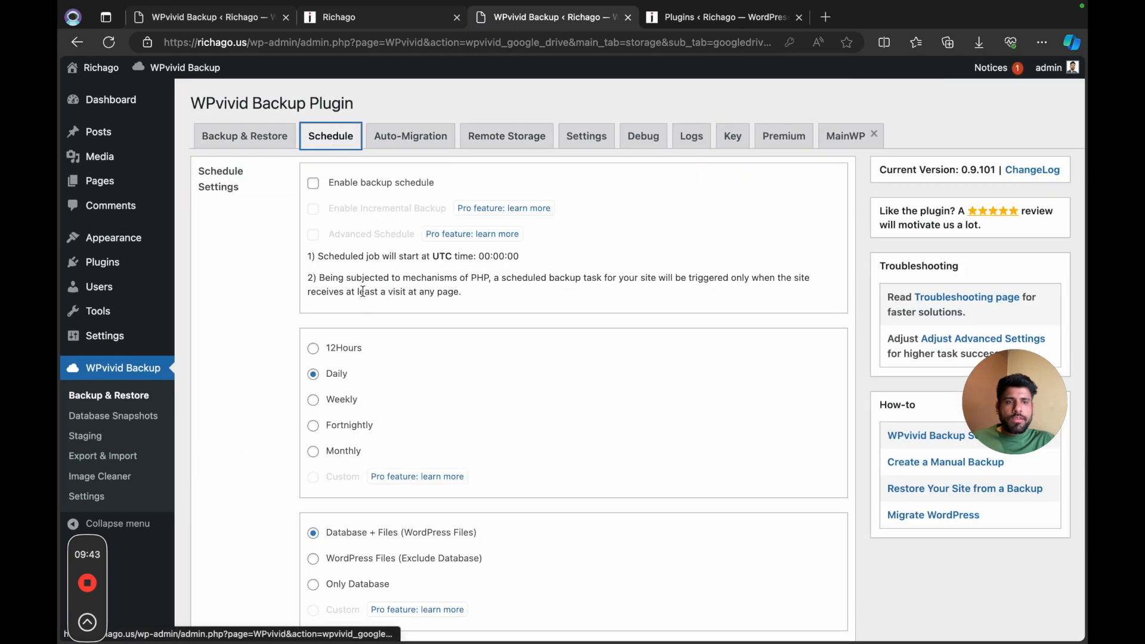
left_click(314, 185)
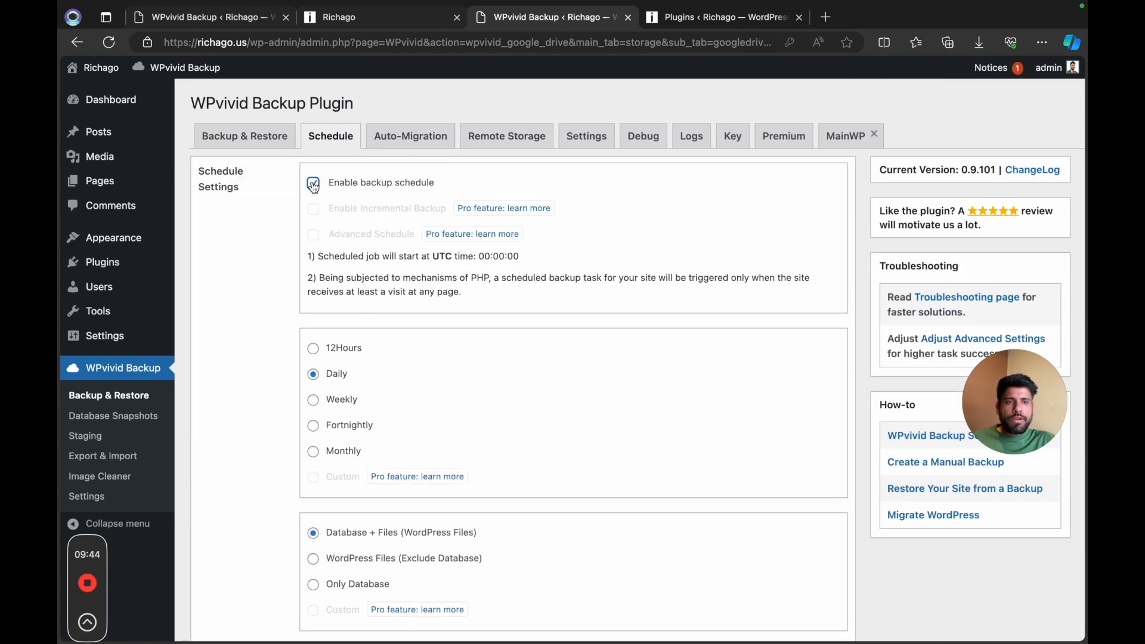
left_click(314, 401)
scroll(416, 423, "down", 1)
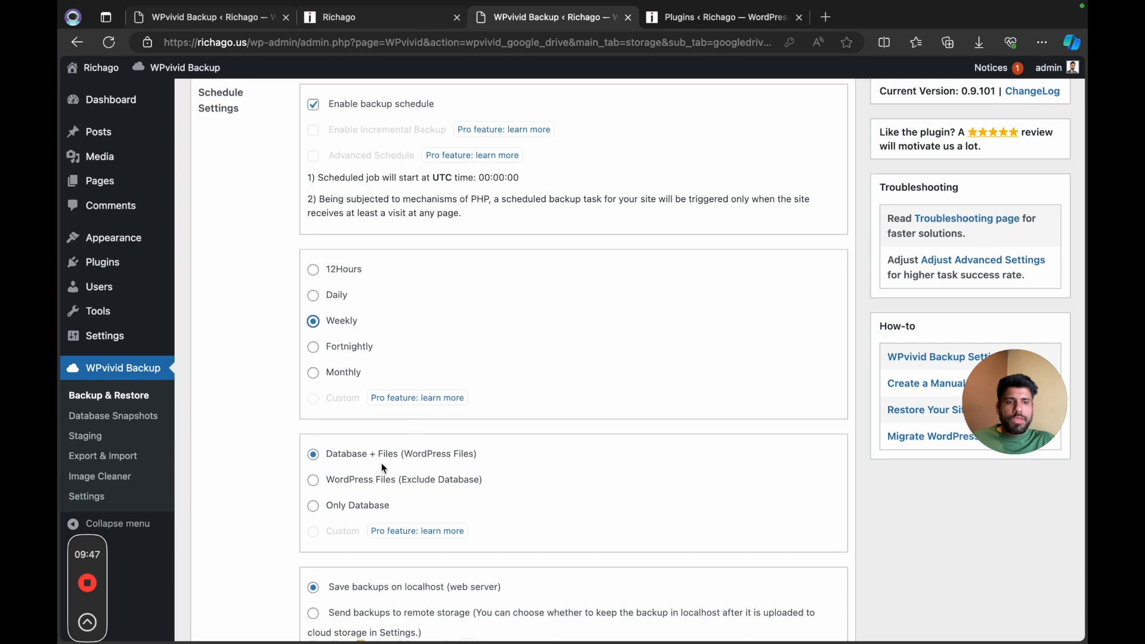
scroll(381, 463, "up", 1)
scroll(382, 431, "down", 4)
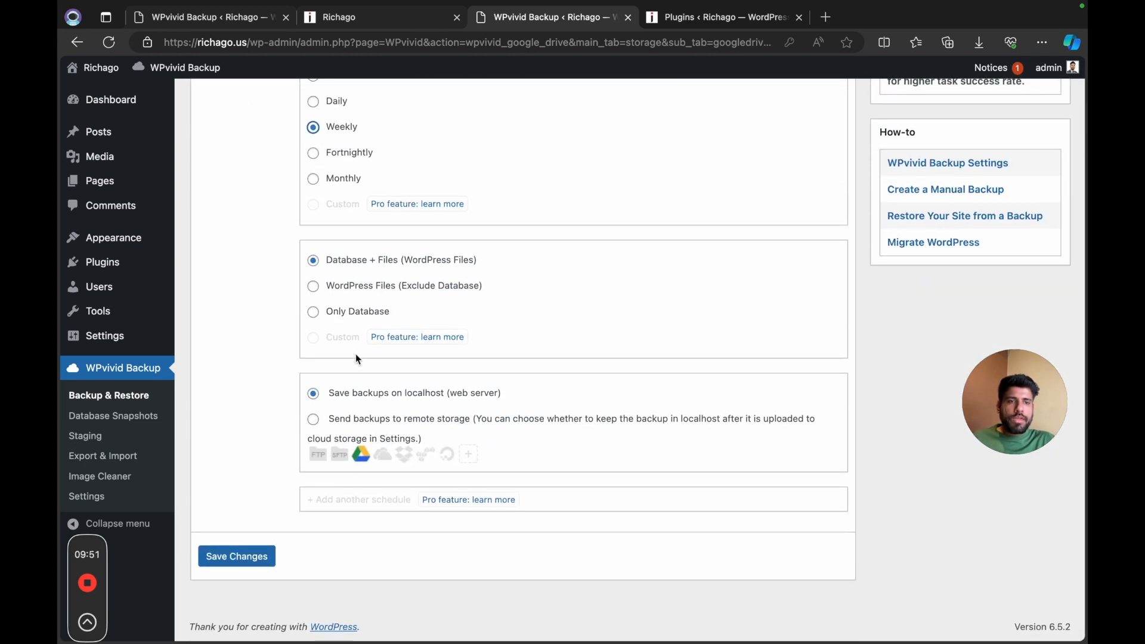
left_click(315, 421)
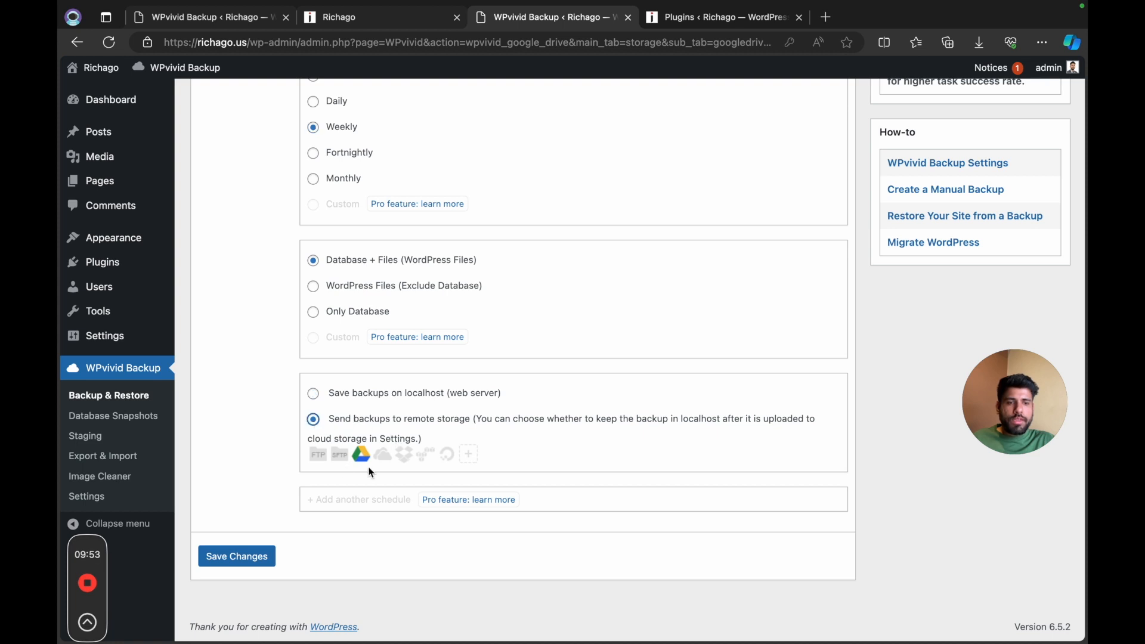
left_click(265, 567)
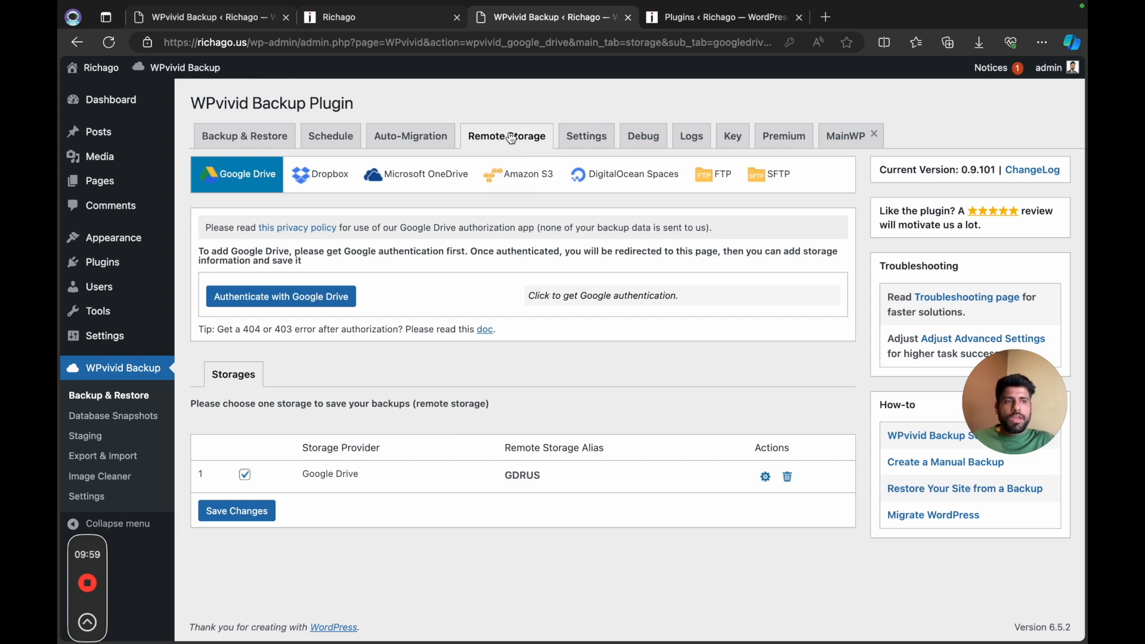
Step: Activate the Solid Security Basic and Simple Cloudflare Turnstile plugins from the installed plugins list
mouse_move(96, 262)
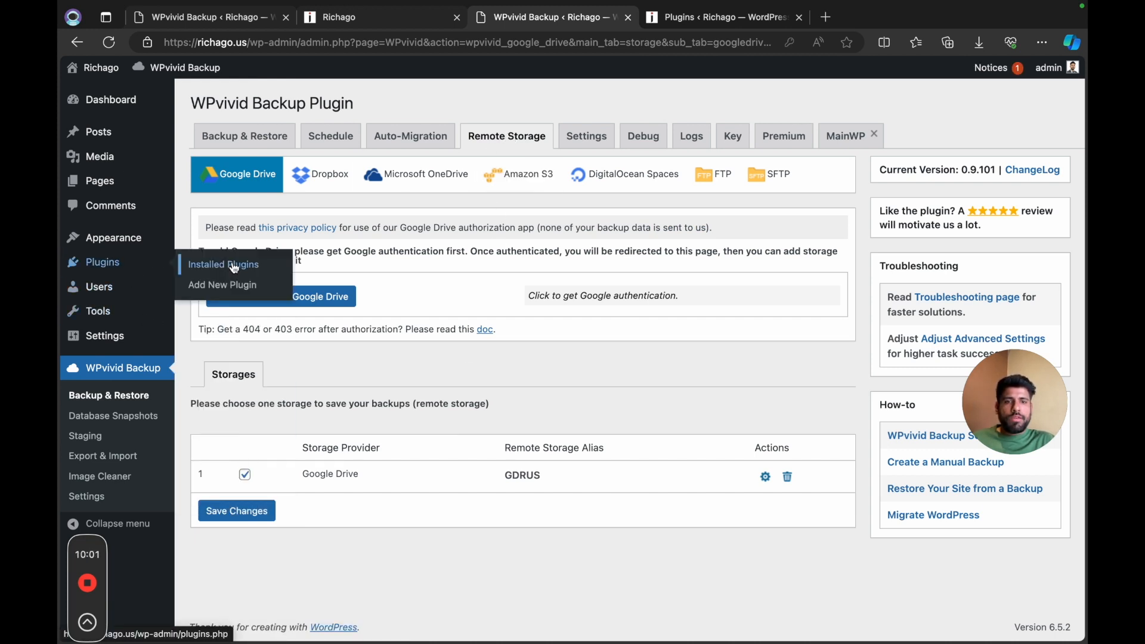
left_click(225, 262)
scroll(328, 475, "down", 3)
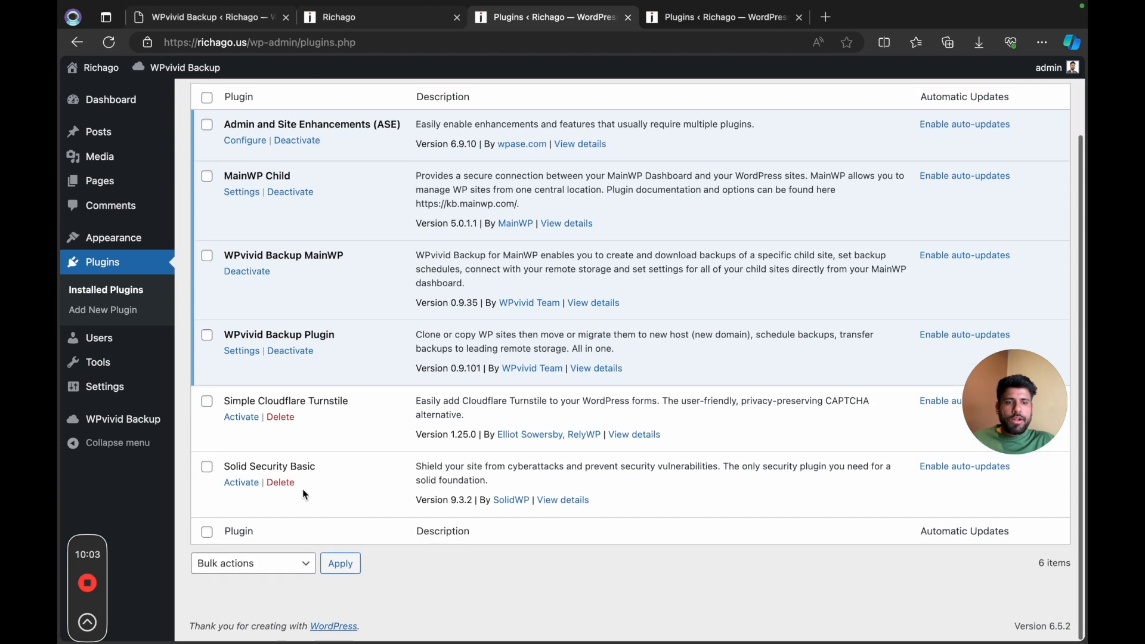
left_click(241, 484)
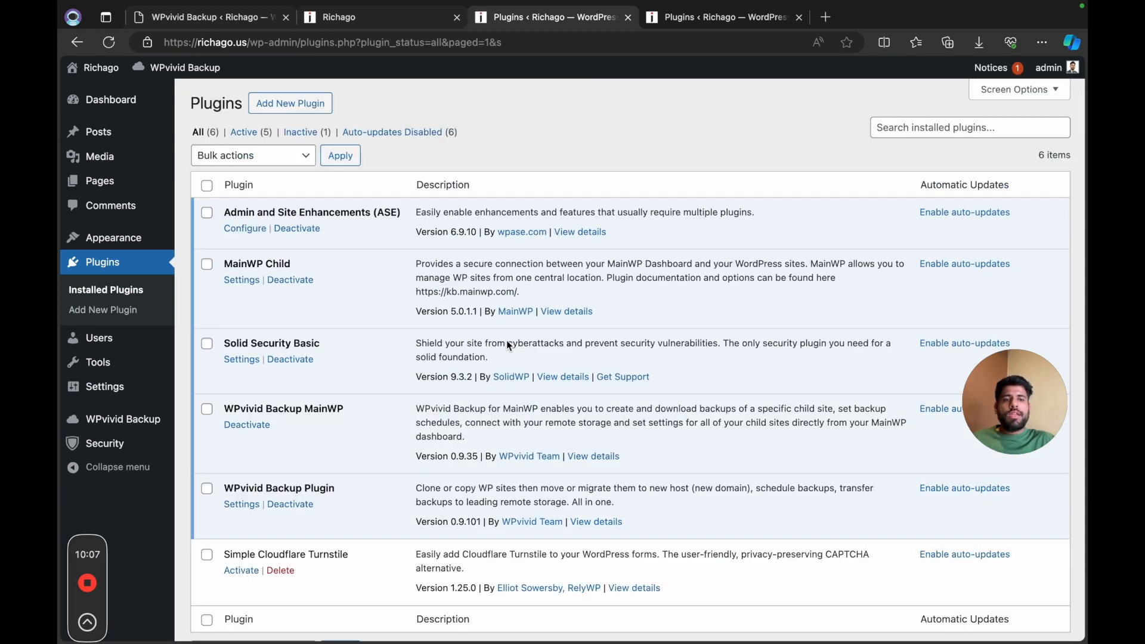
scroll(507, 344, "down", 3)
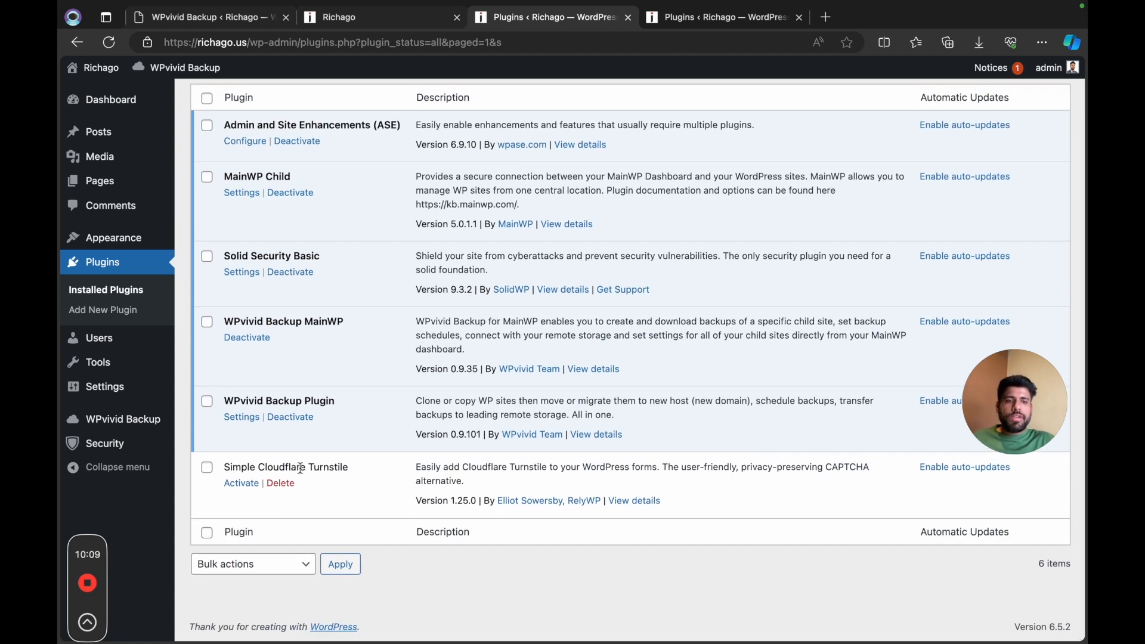
left_click(244, 488)
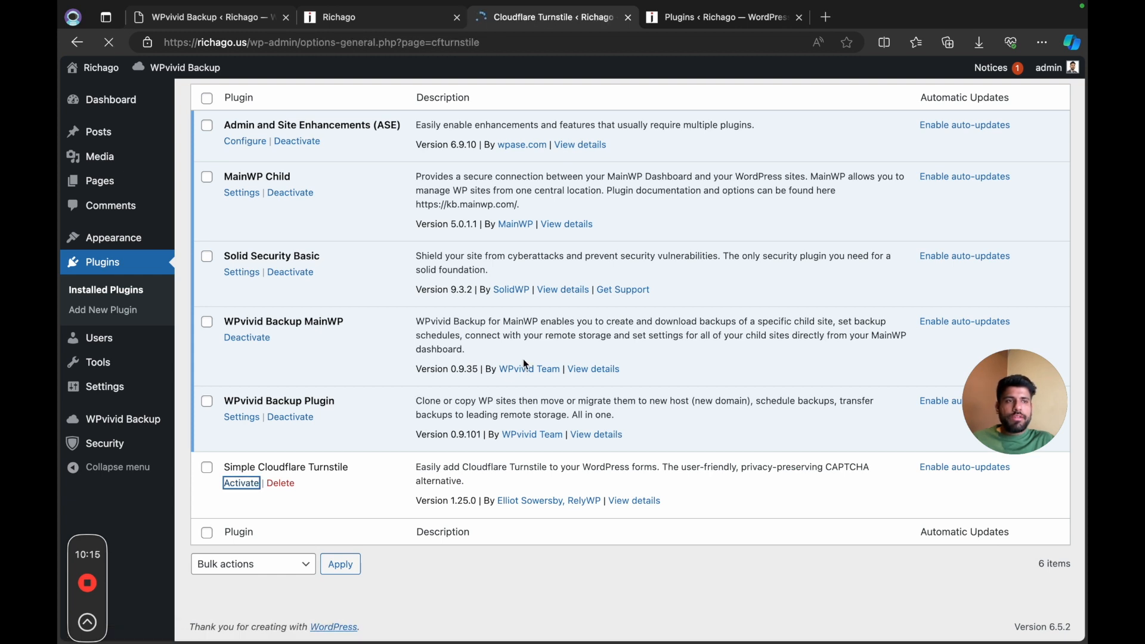
Step: Switch to the Cloudflare dashboard and fill in the new Turnstile site with the name Richago US and domain richago.us
key("ctrl+Left")
left_click(442, 19)
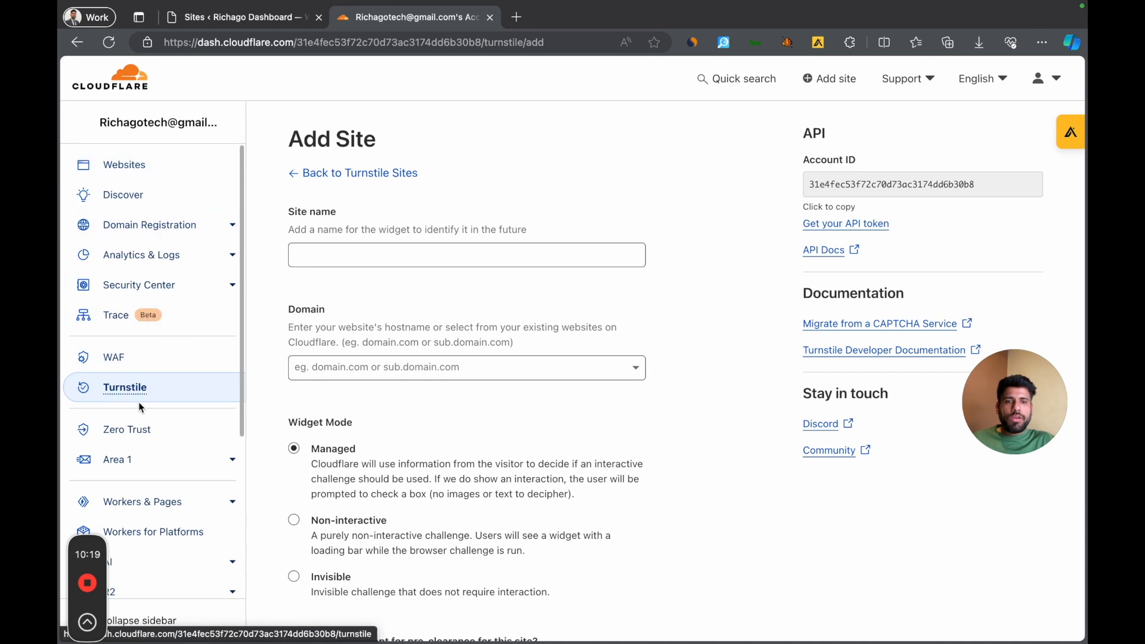
left_click(332, 255)
left_click(332, 255)
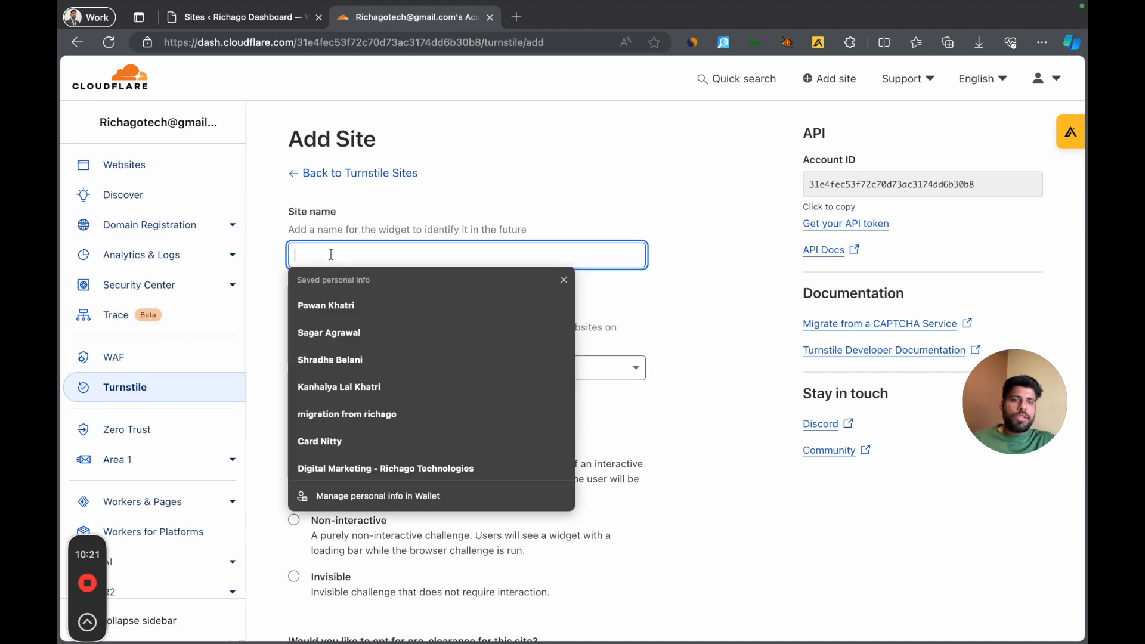
type("Richago US")
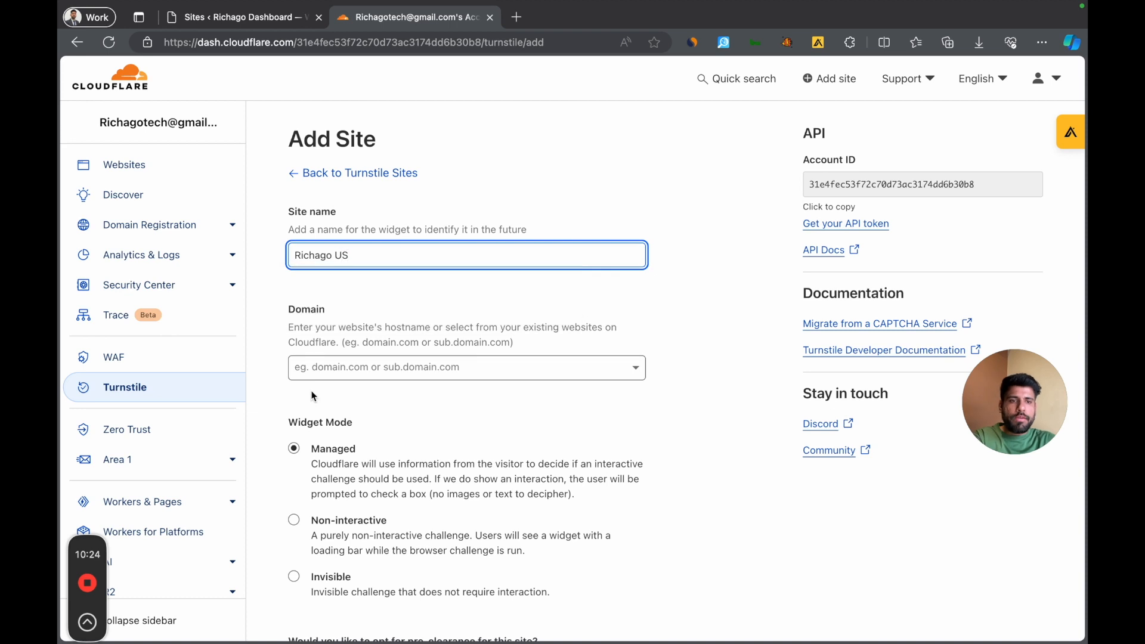
left_click(354, 374)
type("rc")
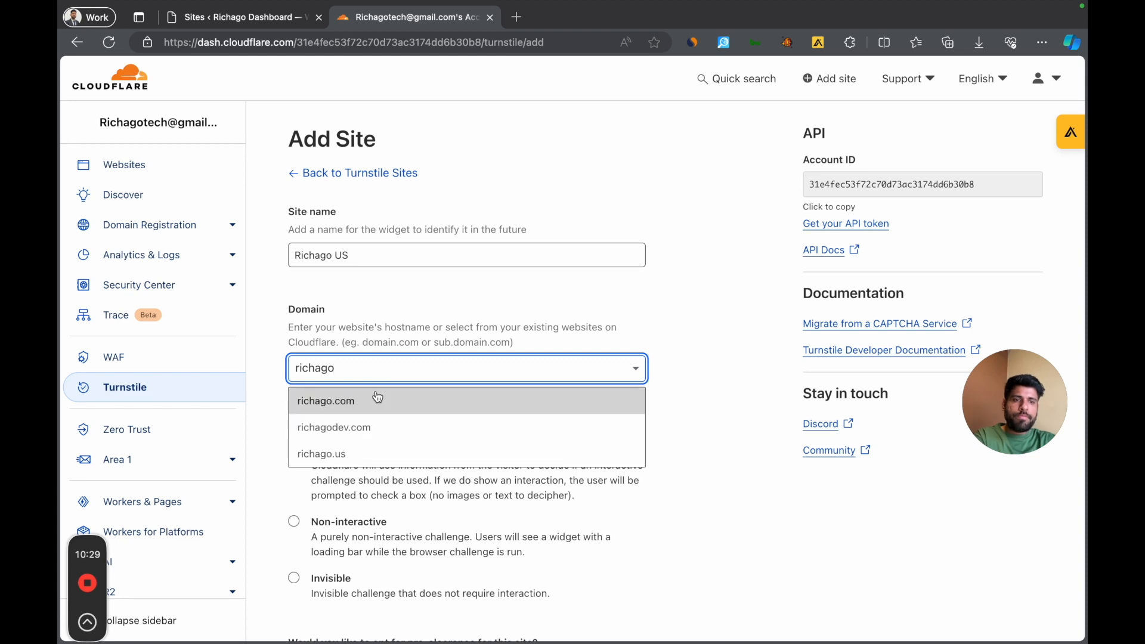
left_click(366, 451)
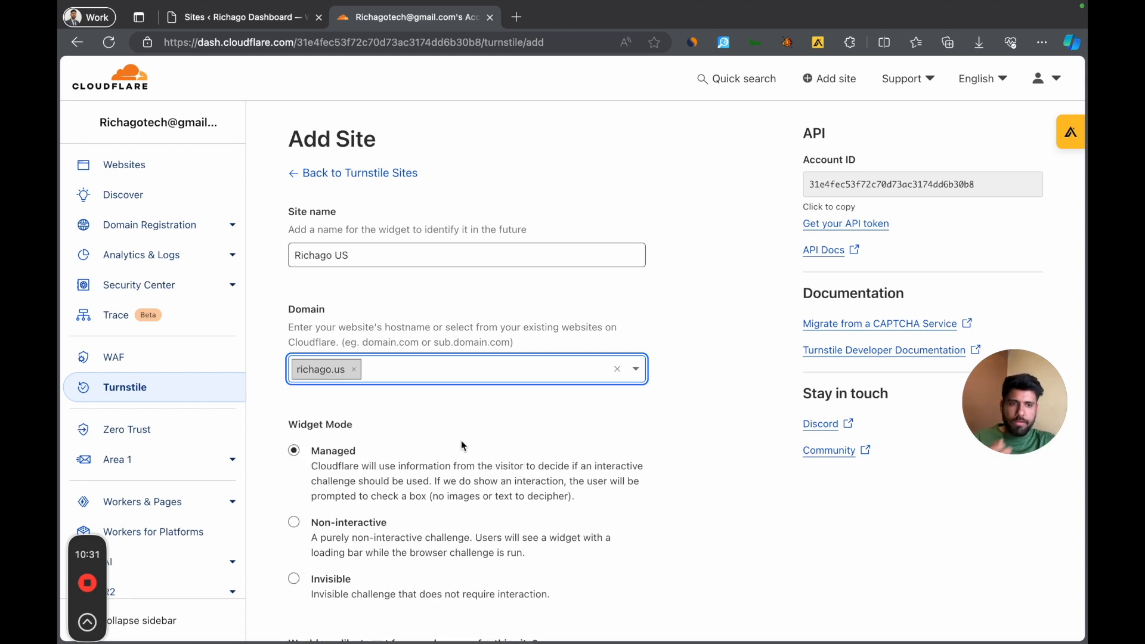
Step: Set the Turnstile widget mode to Invisible, keep pre-clearance at No, and create the site
scroll(461, 440, "down", 3)
left_click(295, 476)
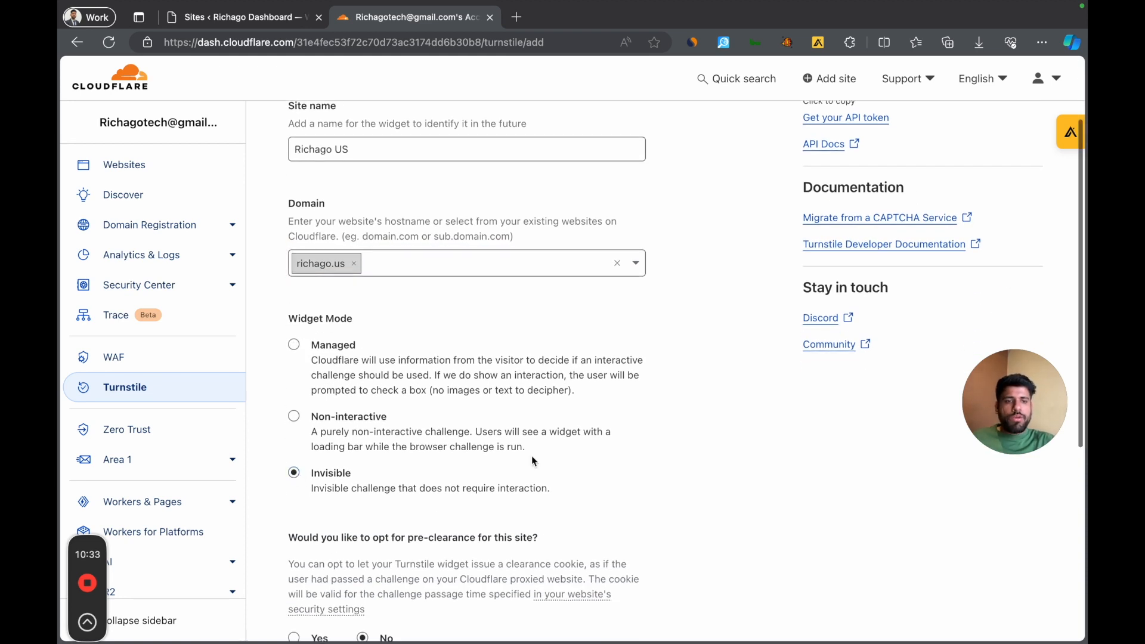
scroll(532, 455, "down", 5)
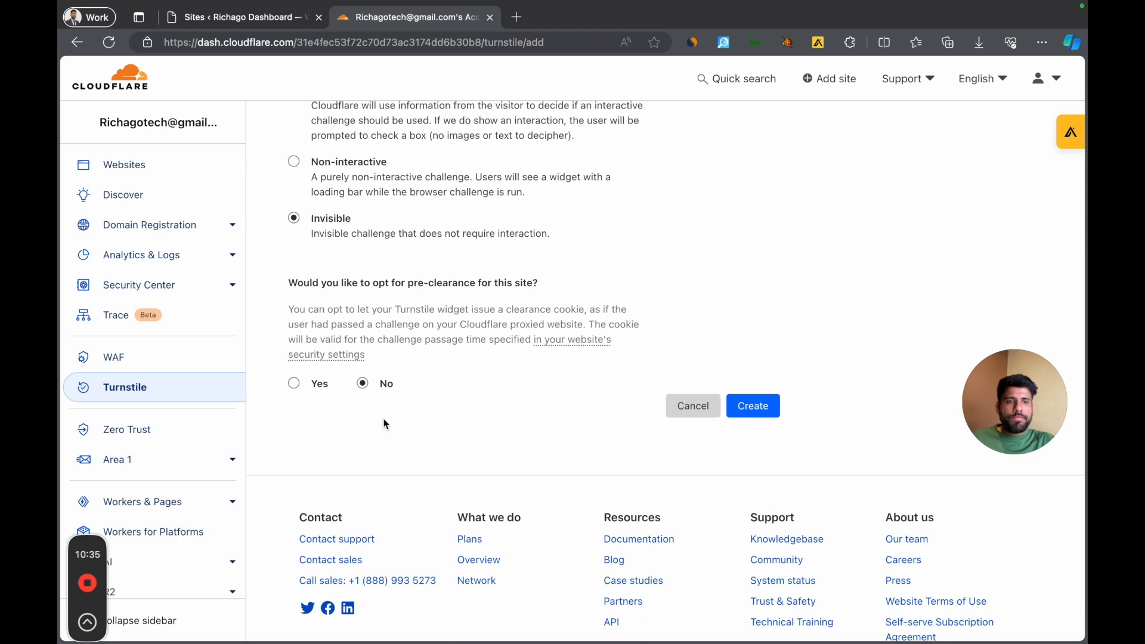
left_click(745, 401)
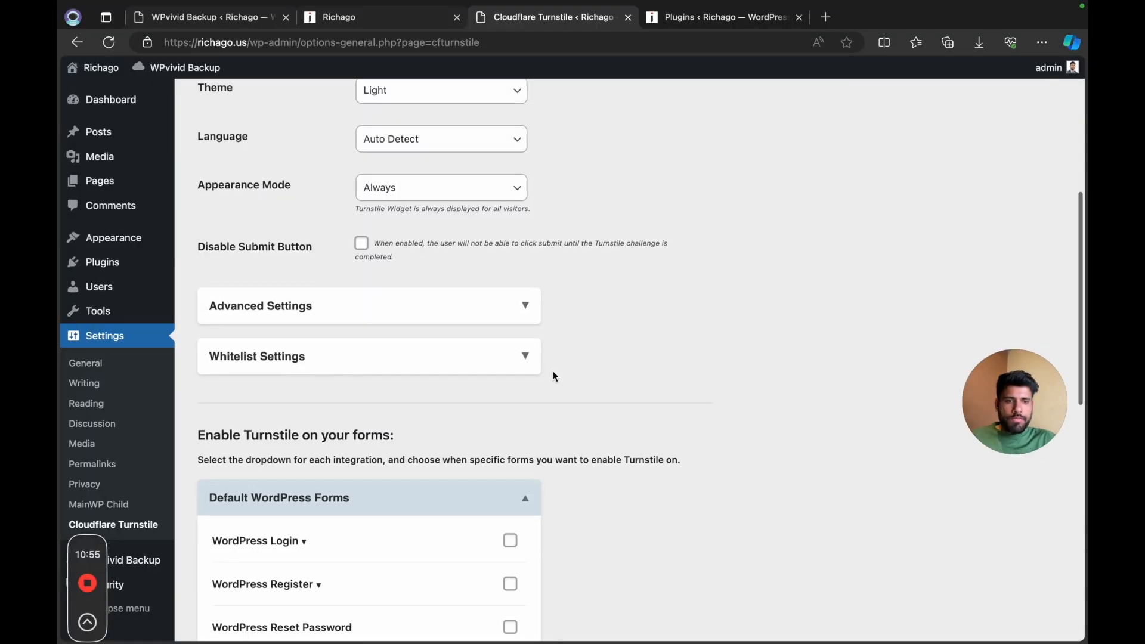
Step: In WordPress, enable Turnstile on the login, register, reset password and comment forms, save the changes and test the API response
scroll(552, 370, "down", 5)
left_click(513, 278)
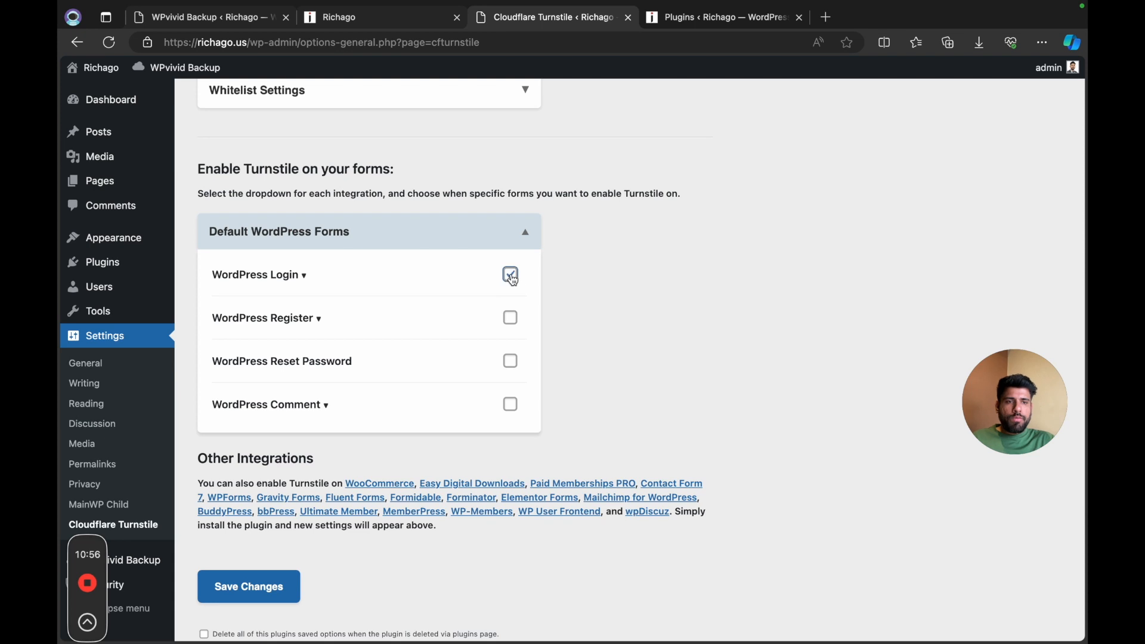
left_click(512, 320)
left_click(512, 364)
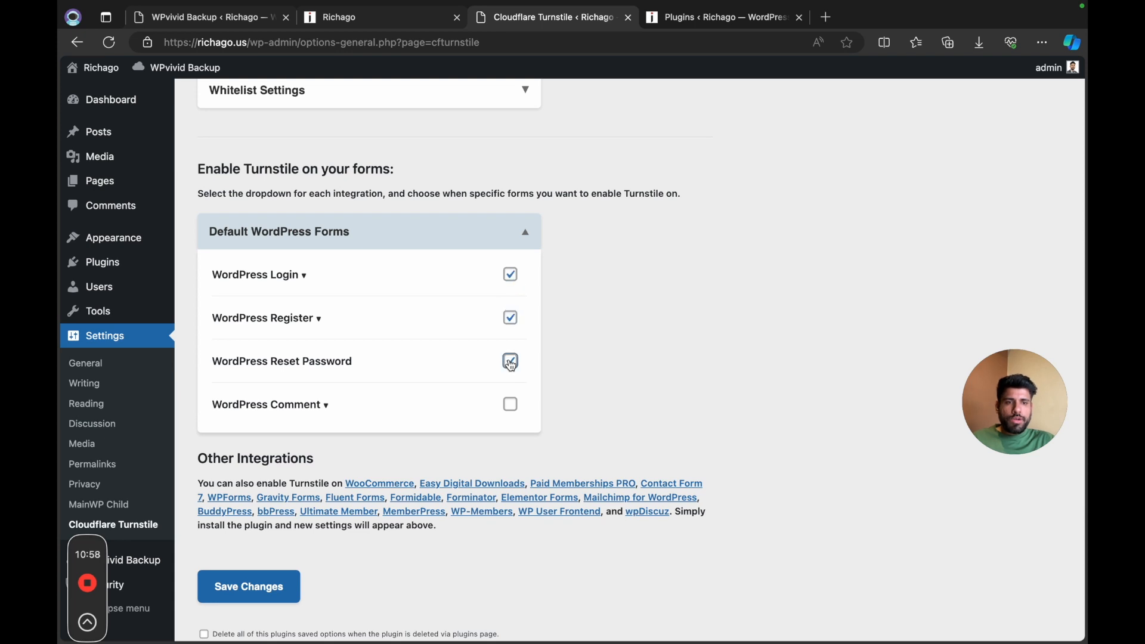
left_click(515, 411)
left_click(288, 592)
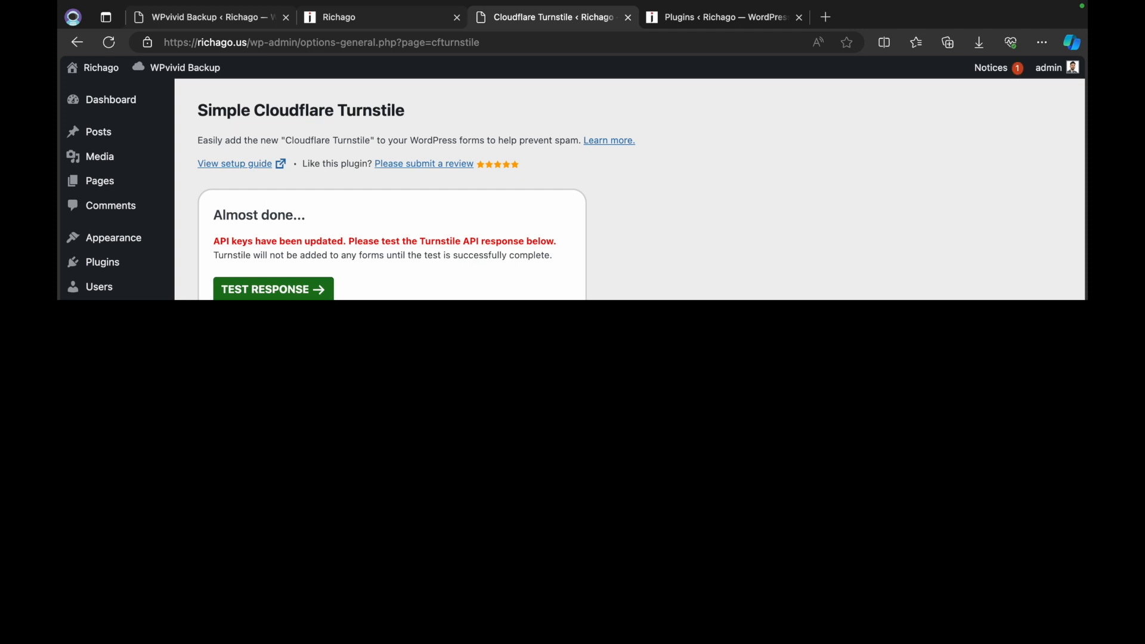
left_click(309, 292)
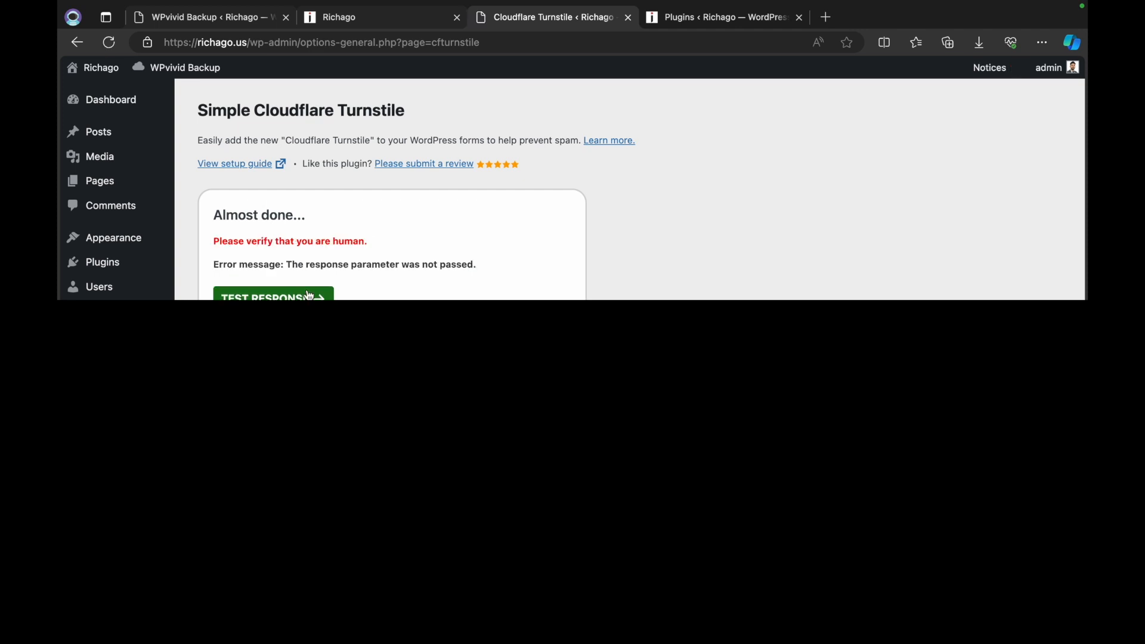
left_click(298, 297)
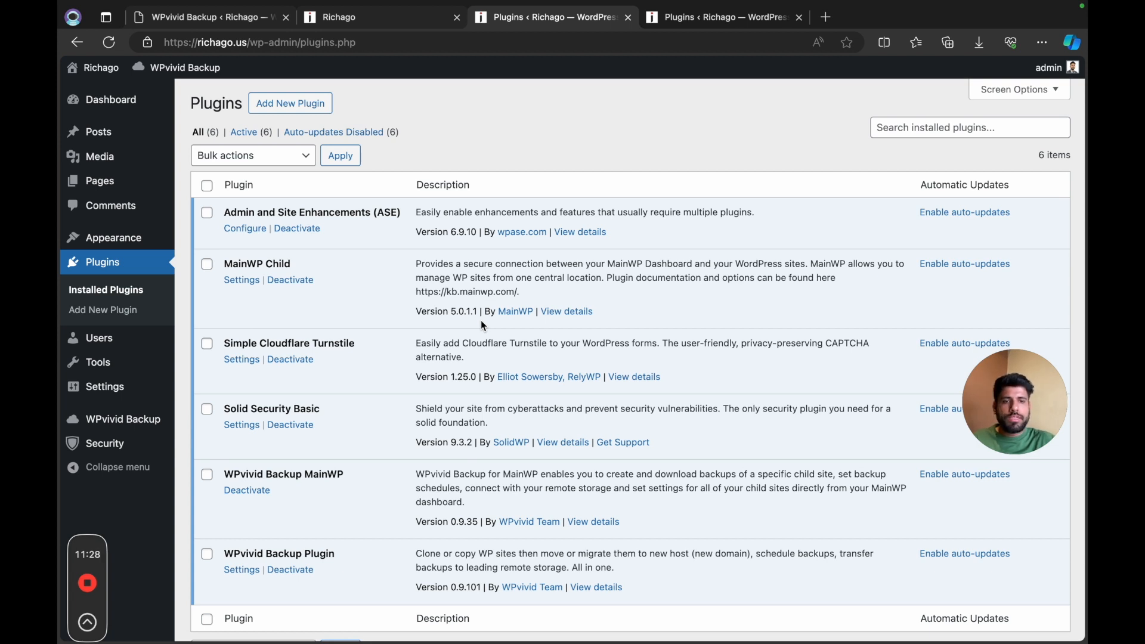
Step: Open the live richago.us homepage and look through its sections down to the footer
mouse_move(155, 337)
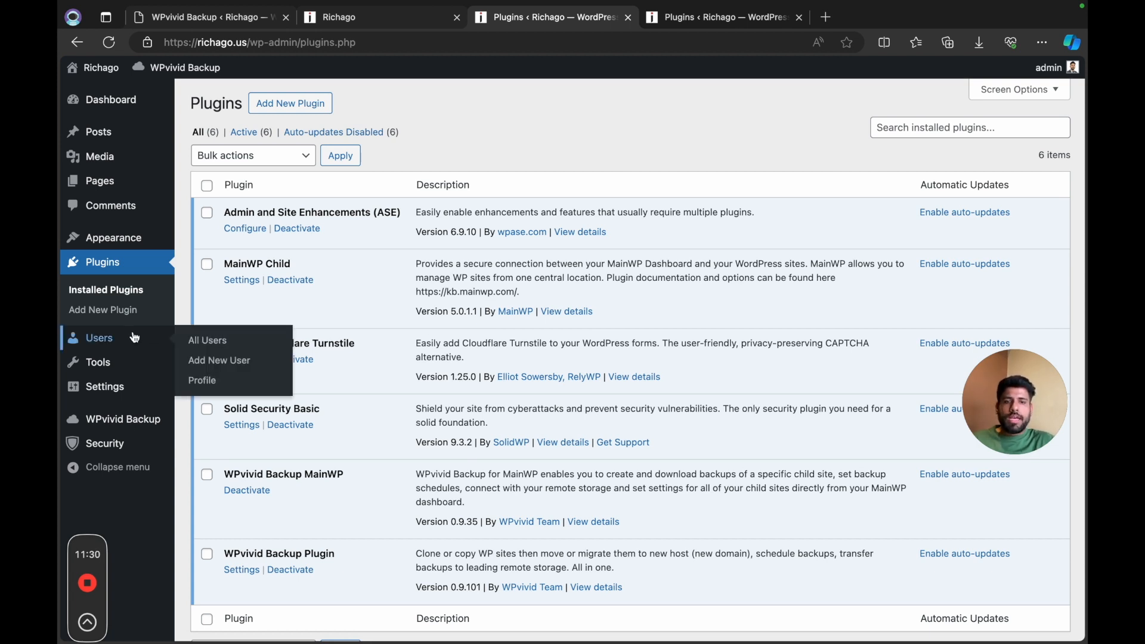
left_click(207, 341)
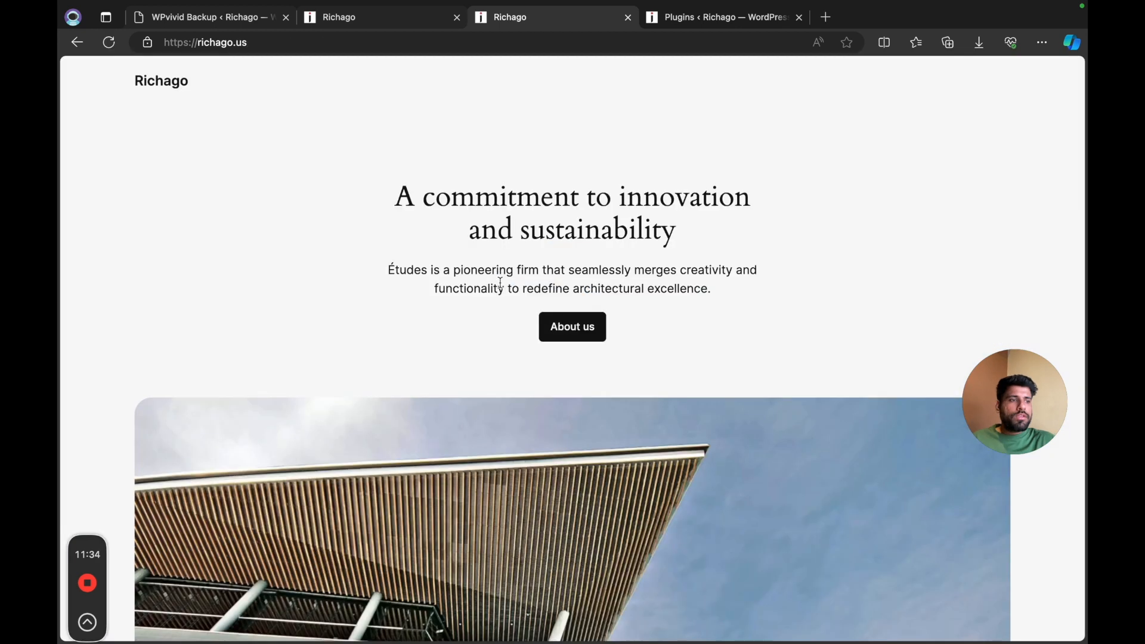
scroll(602, 394, "down", 20)
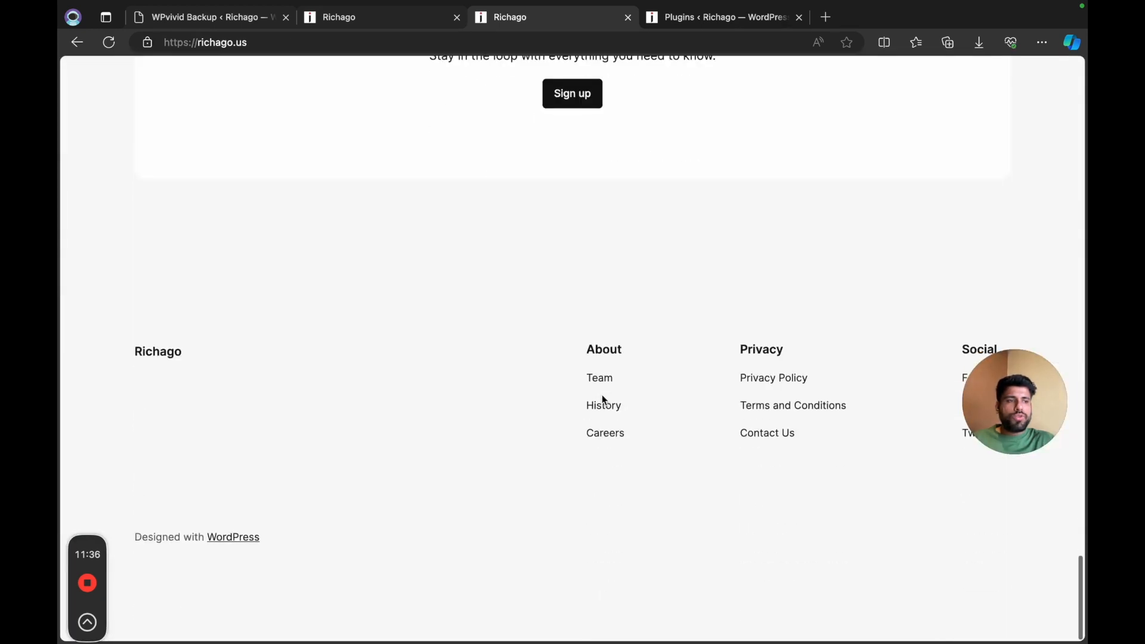
scroll(604, 401, "up", 15)
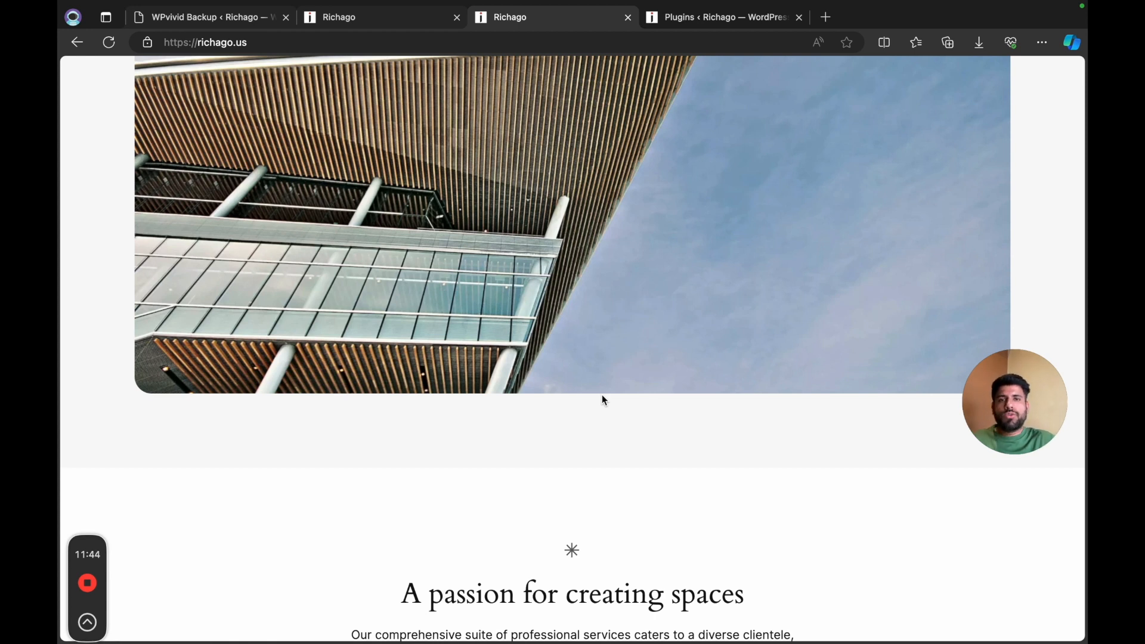
scroll(652, 289, "down", 10)
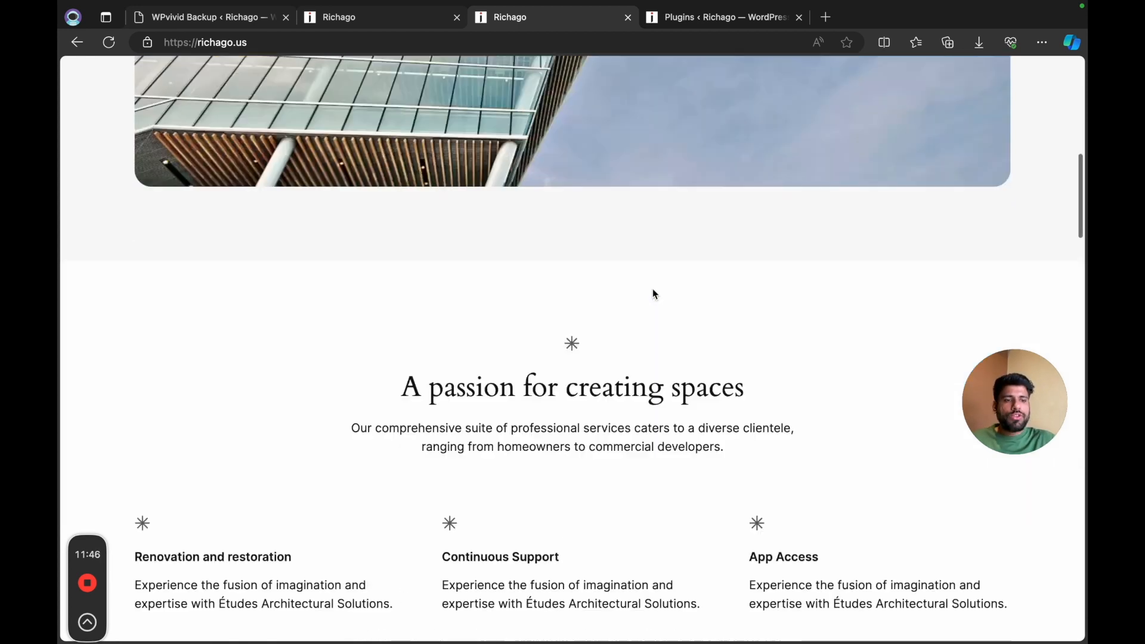
scroll(652, 288, "down", 15)
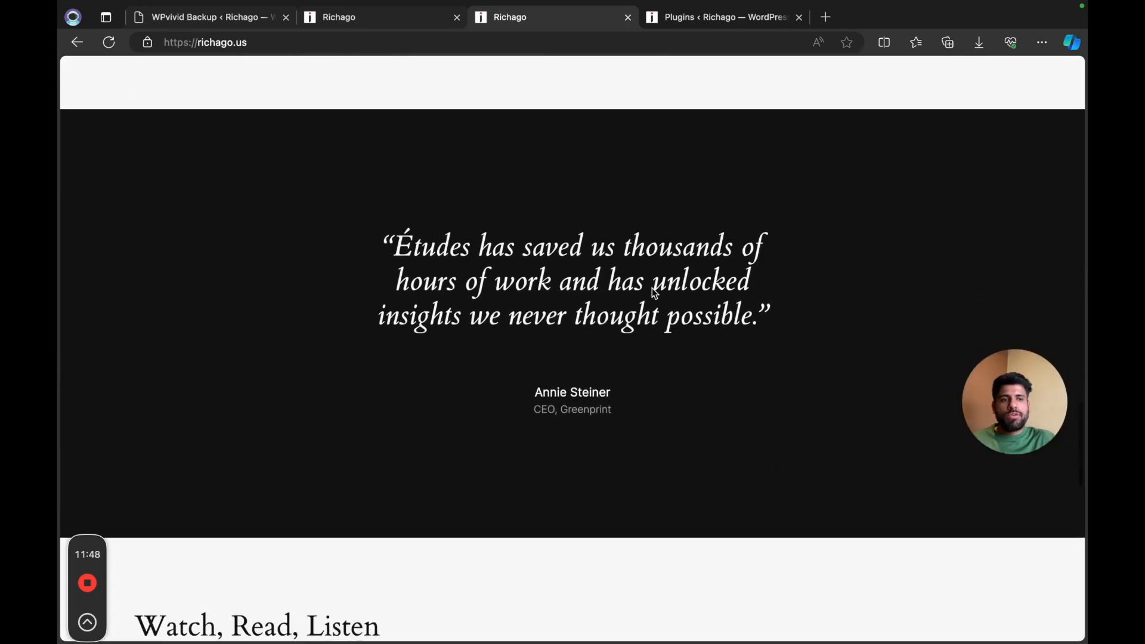
scroll(652, 288, "up", 20)
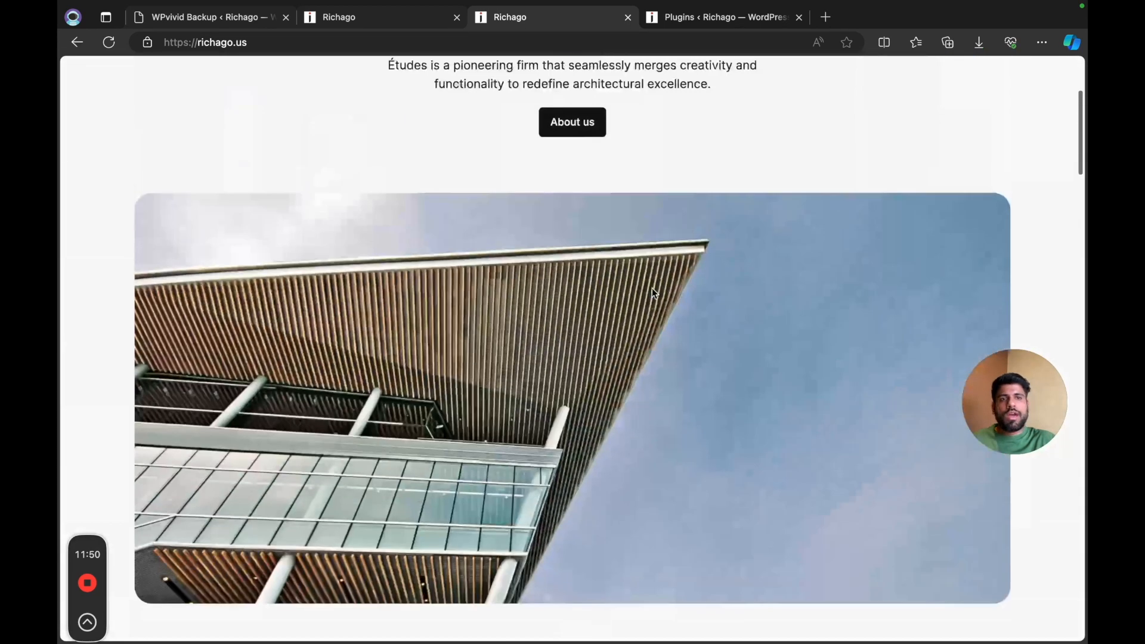